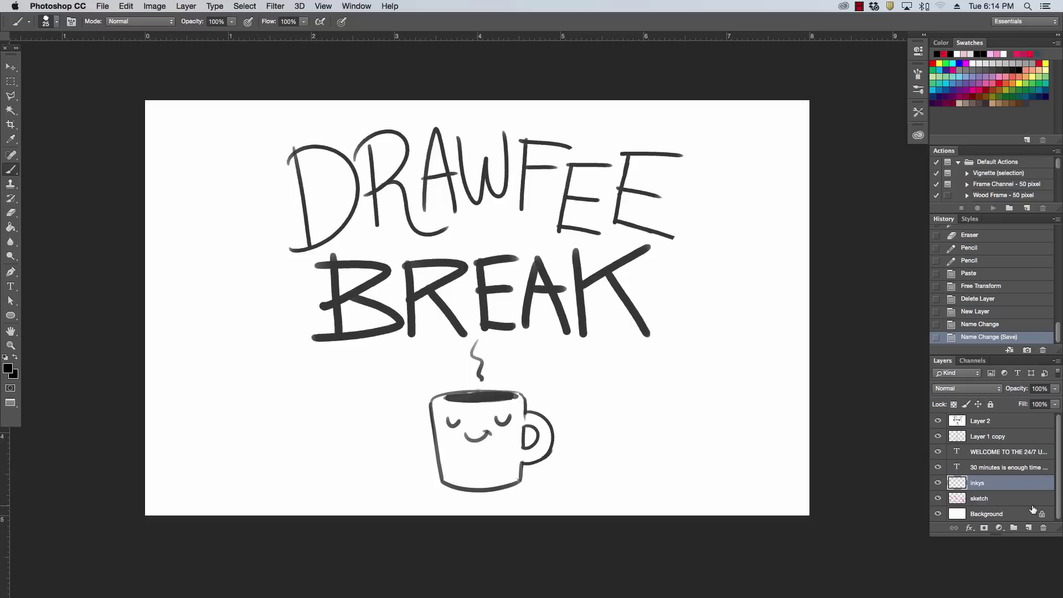
# - Hide Layer 2's Drawfee Break title art to reveal the two-panel comic sketch
pyautogui.click(937, 421)
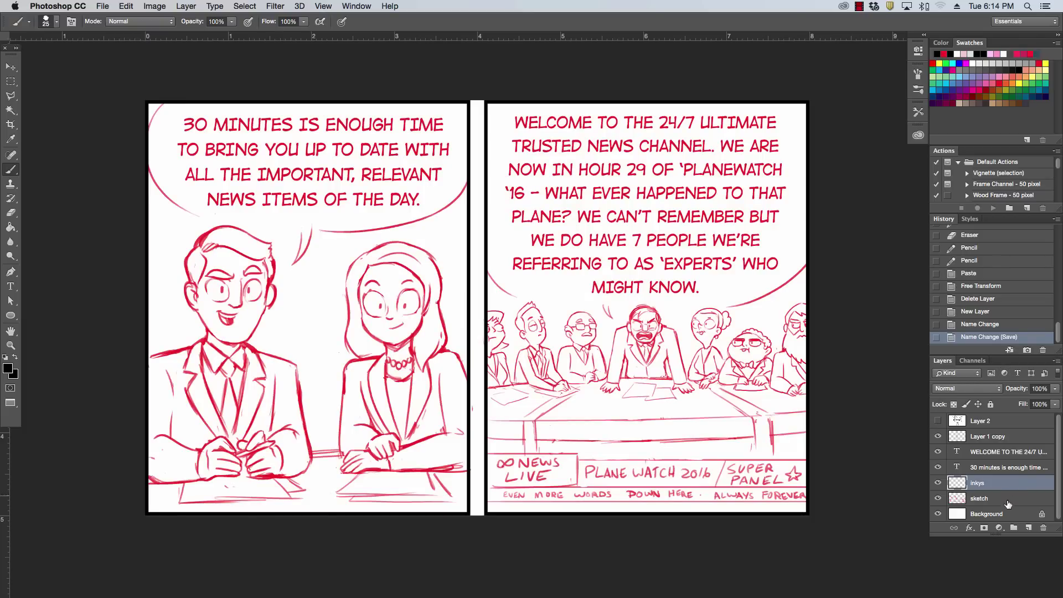
# - Lower the sketch layer's opacity to 55% and return to the inkys layer for inking
pyautogui.click(1006, 499)
pyautogui.click(1055, 392)
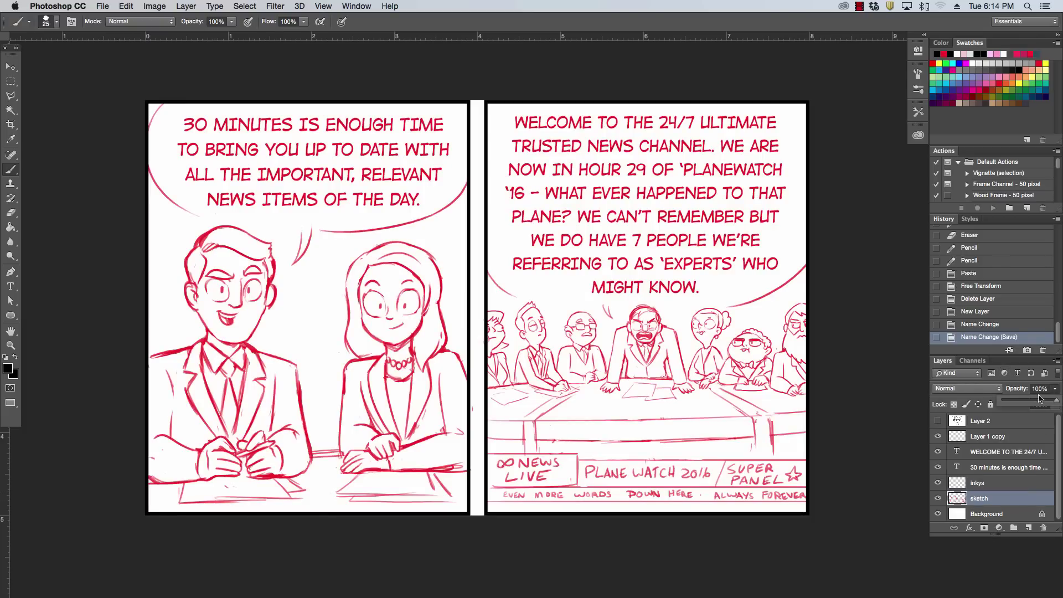
pyautogui.moveTo(1050, 399); pyautogui.dragTo(1031, 400)
pyautogui.click(1000, 480)
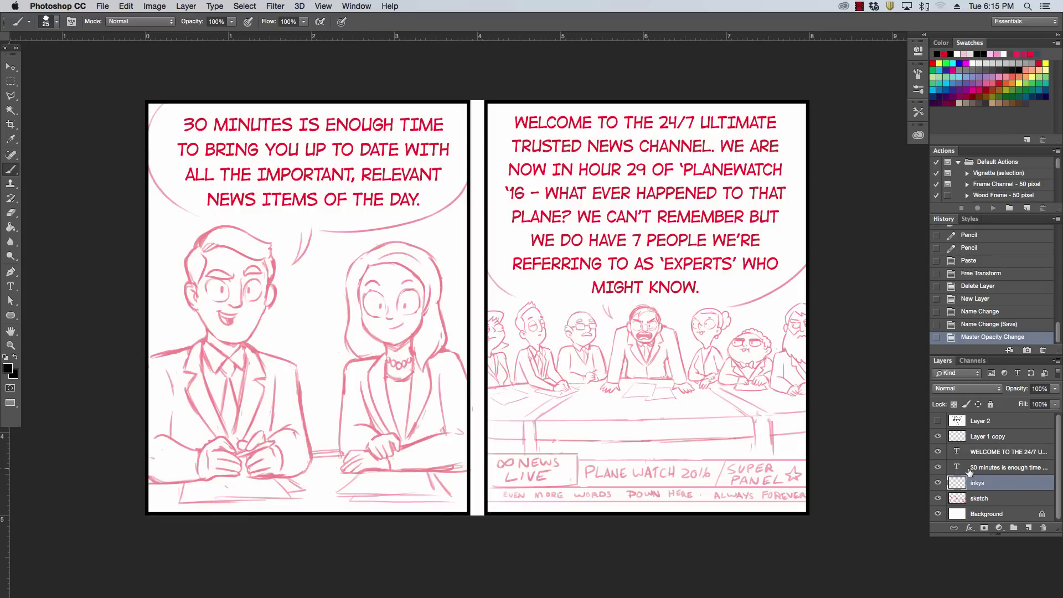
pyautogui.press('super+equal')
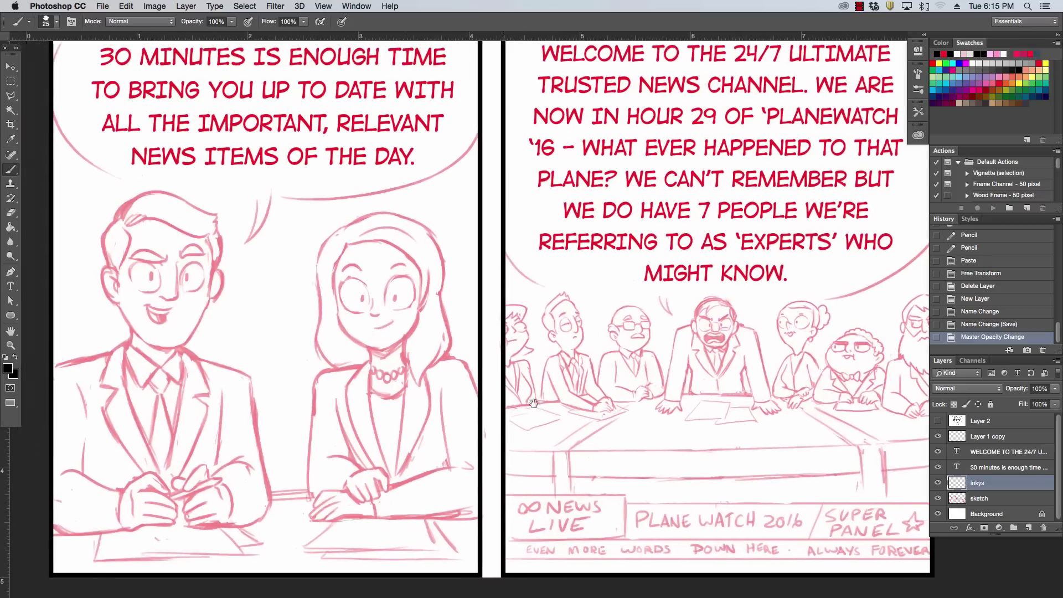
# - Ink thin black lines down the man's right sleeve and across his shoulder top
pyautogui.moveTo(443, 419); pyautogui.dragTo(591, 397)
pyautogui.scroll(-2, 589, 395)
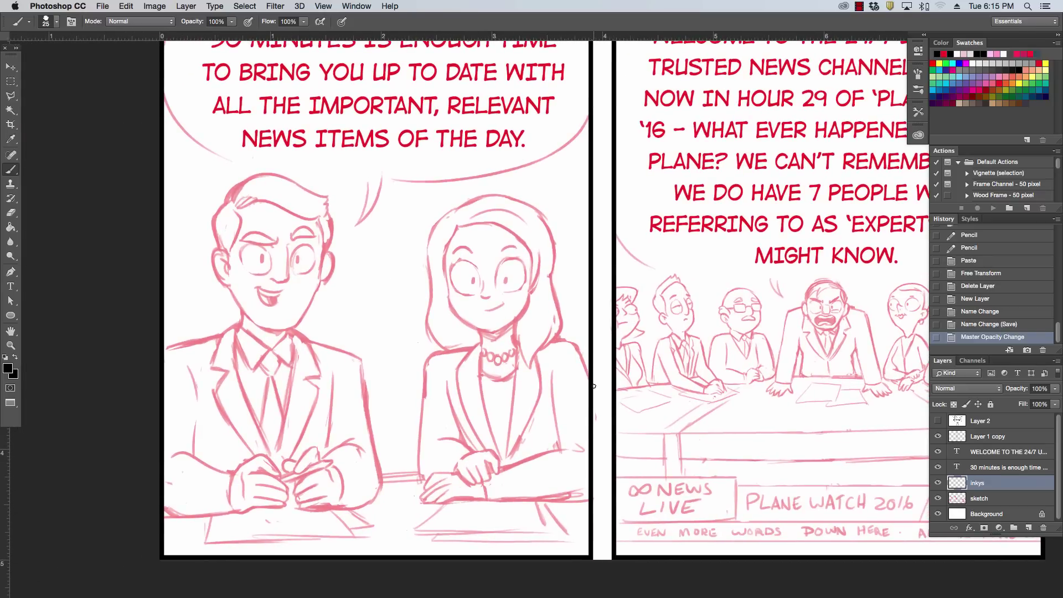
pyautogui.press('super+equal')
pyautogui.moveTo(474, 434)
pyautogui.mouseDown()
pyautogui.moveTo(522, 398)
pyautogui.moveTo(636, 368)
pyautogui.mouseUp()
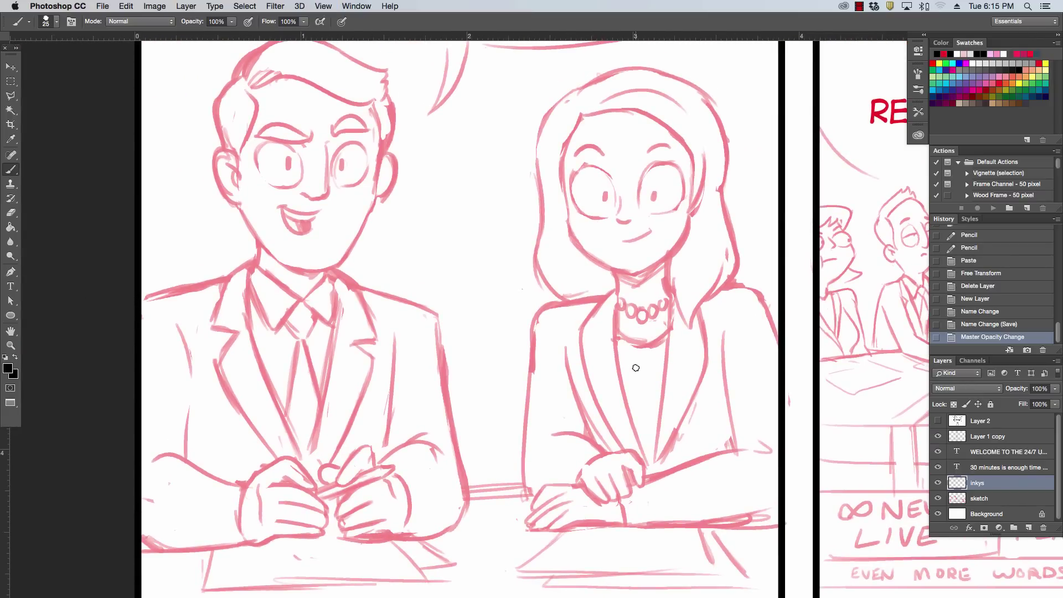
pyautogui.moveTo(437, 324); pyautogui.dragTo(471, 509)
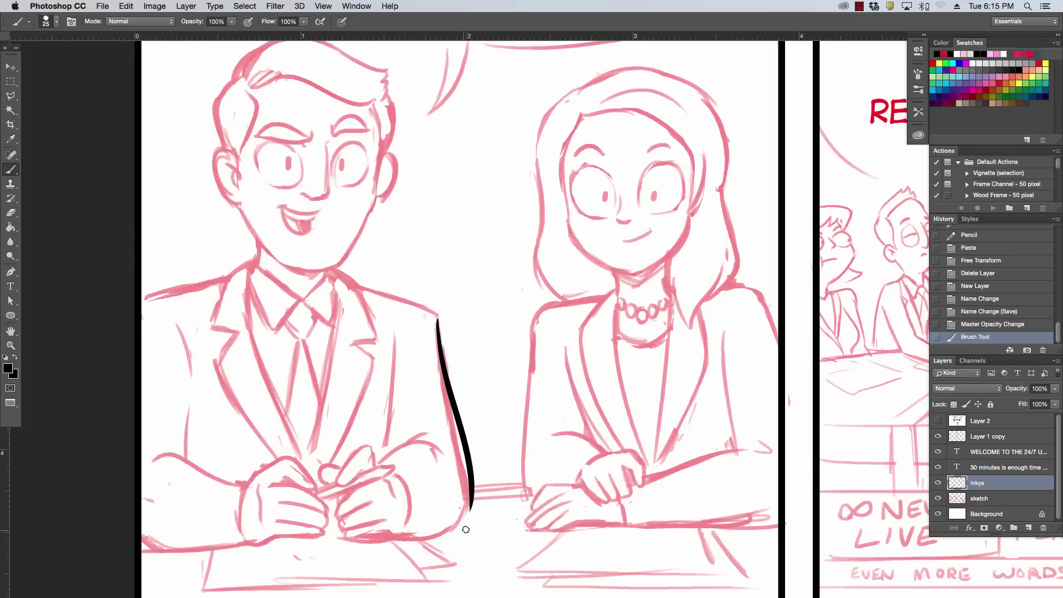
pyautogui.press('super+z')
pyautogui.moveTo(437, 317); pyautogui.dragTo(464, 512)
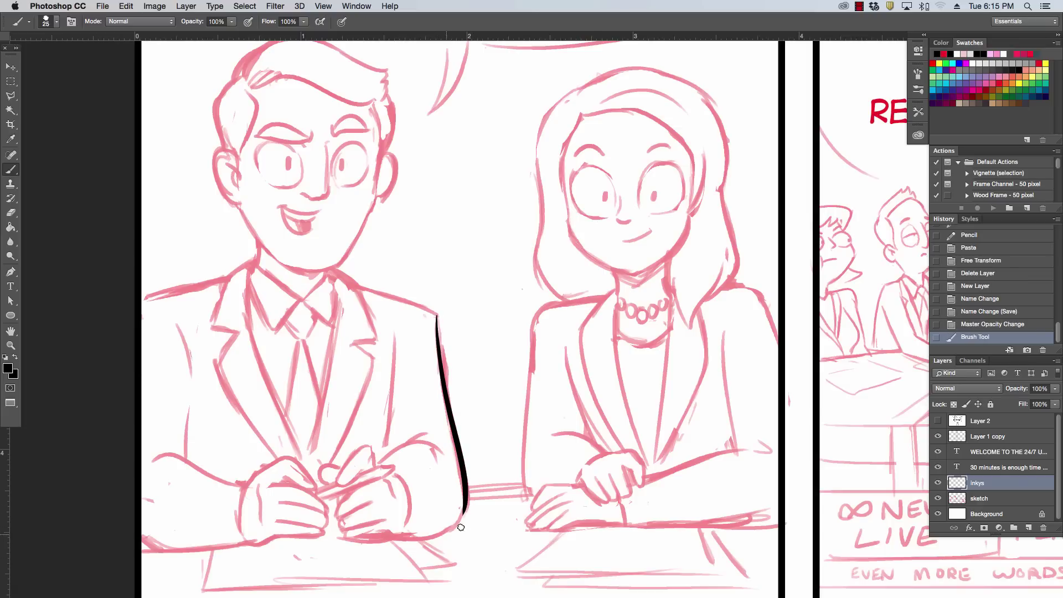
pyautogui.moveTo(355, 287); pyautogui.dragTo(435, 313)
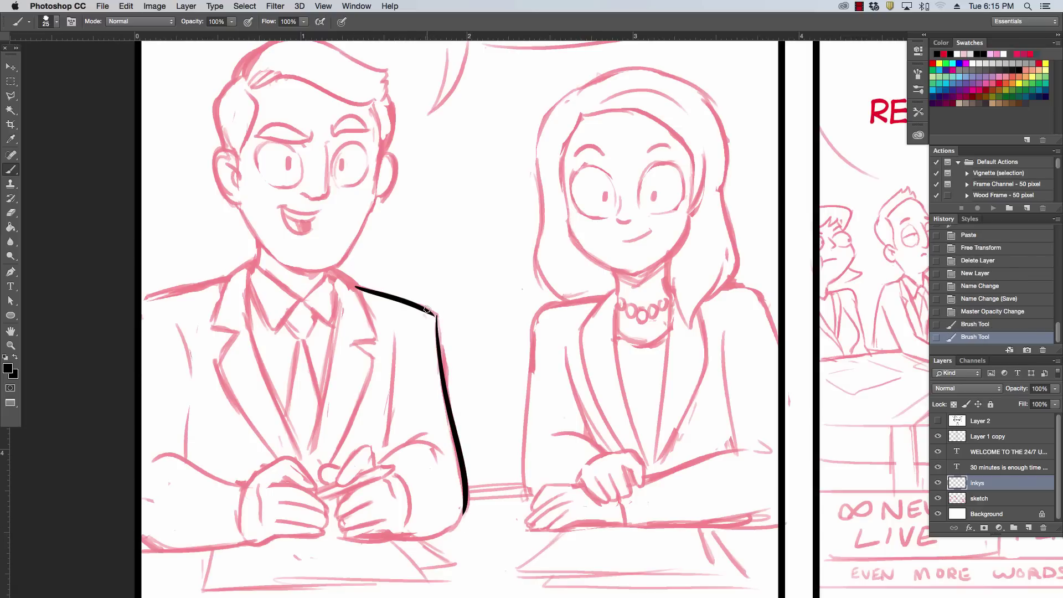
pyautogui.press('super+minus')
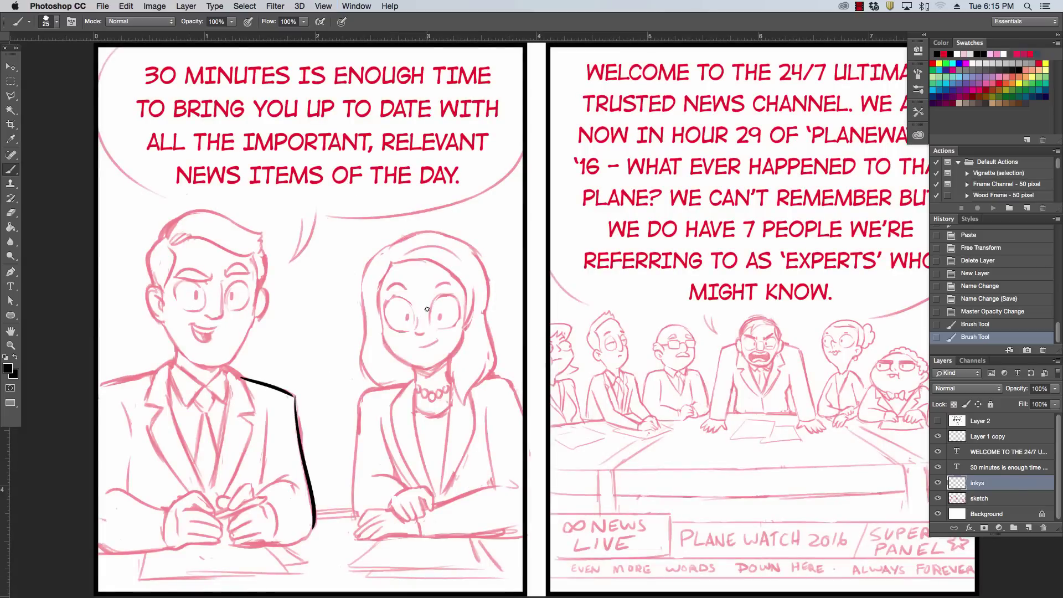
pyautogui.press('super+minus')
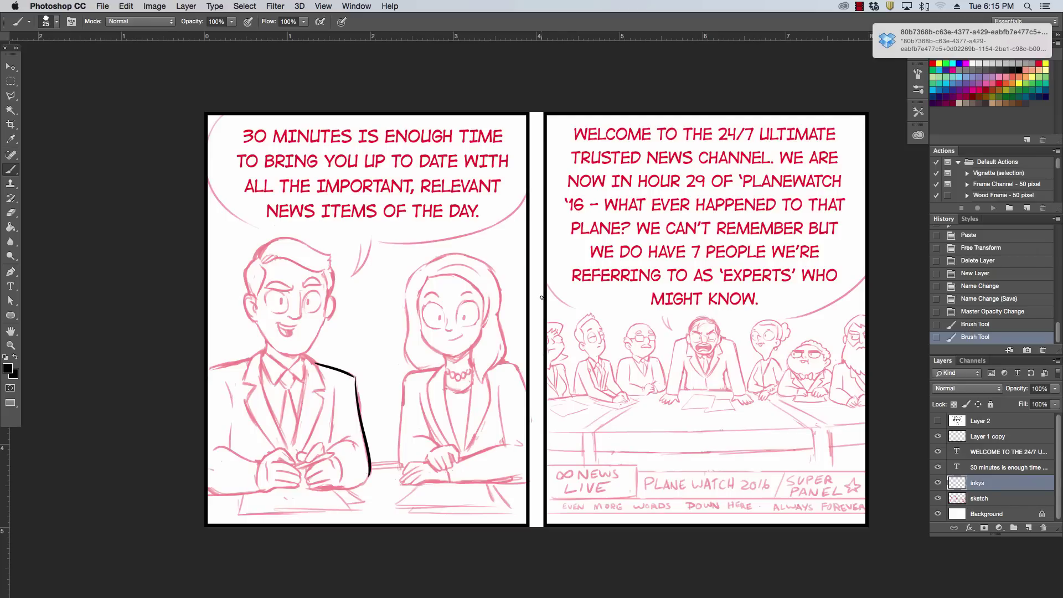
# - Ink the man's collar and the left side of his jaw
pyautogui.hotkey('ctrl', '+')
pyautogui.hotkey('ctrl', '+')
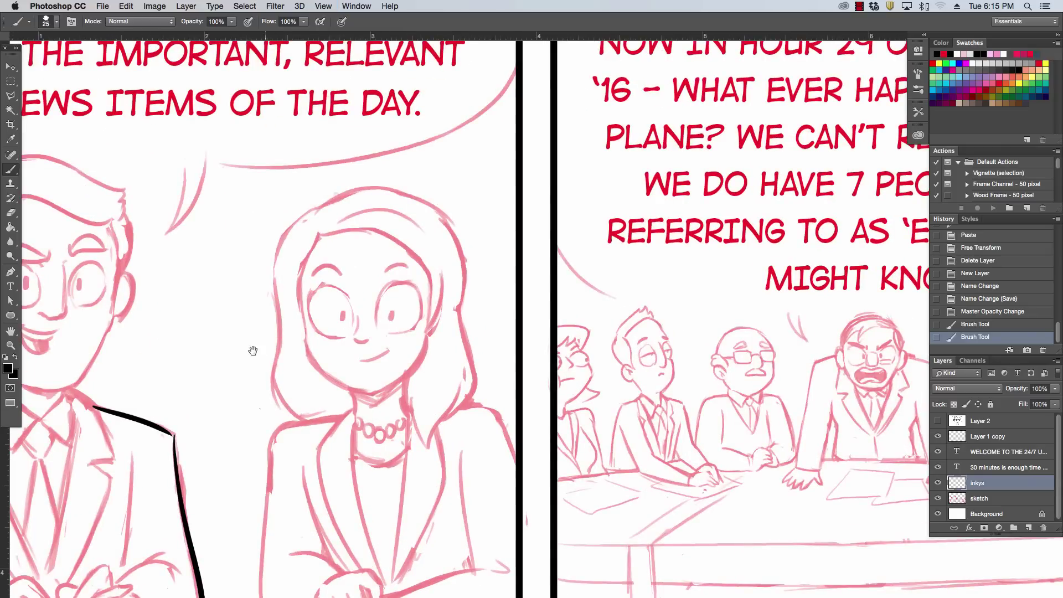
pyautogui.moveTo(252, 351)
pyautogui.mouseDown()
pyautogui.moveTo(436, 312)
pyautogui.moveTo(736, 308)
pyautogui.mouseUp()
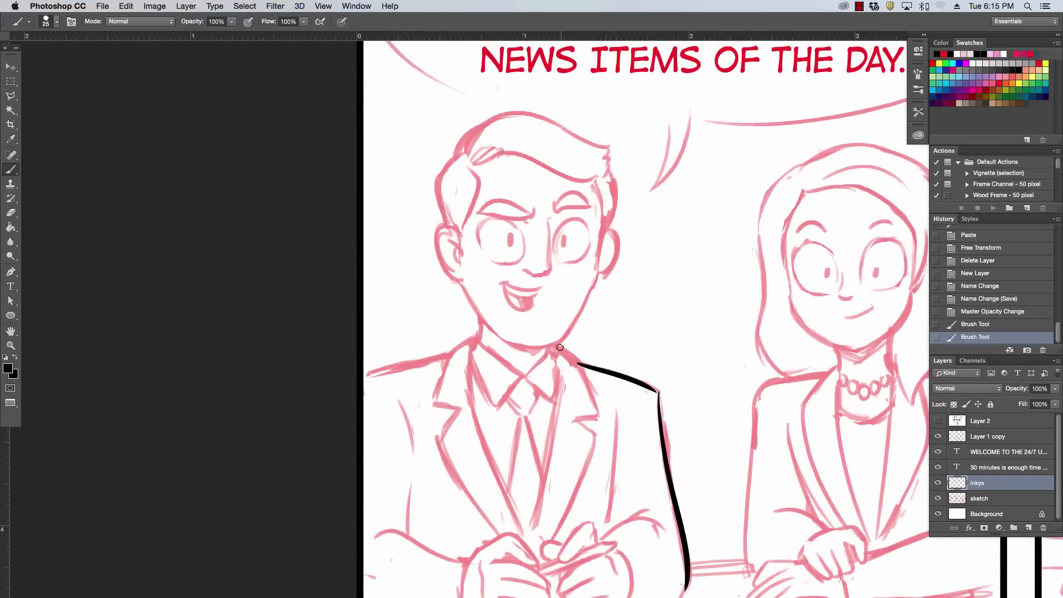
pyautogui.moveTo(555, 346); pyautogui.dragTo(582, 367)
pyautogui.hotkey('ctrl', 'z')
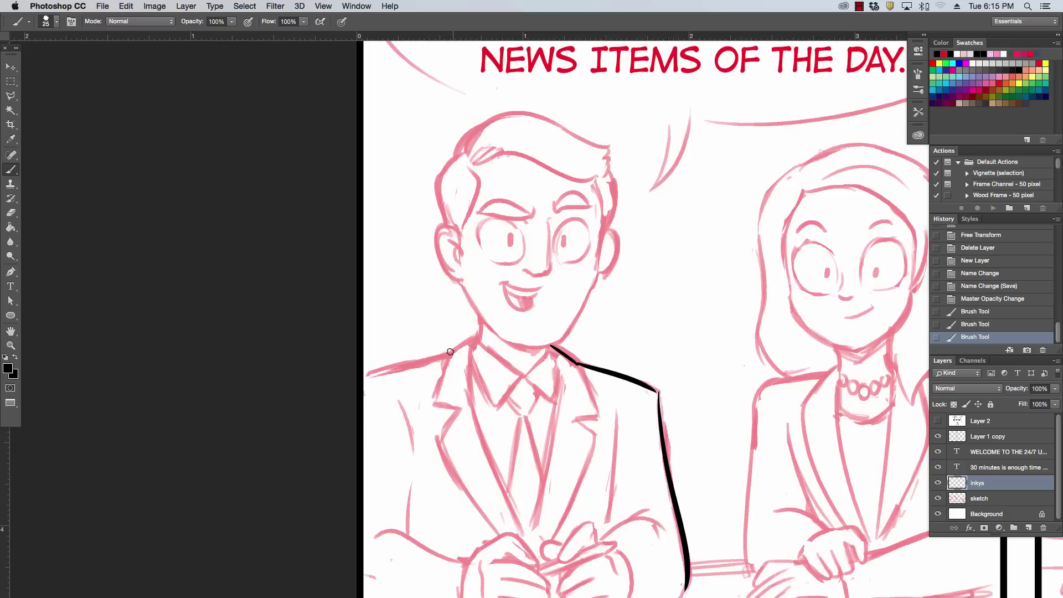
pyautogui.moveTo(448, 357); pyautogui.dragTo(478, 339)
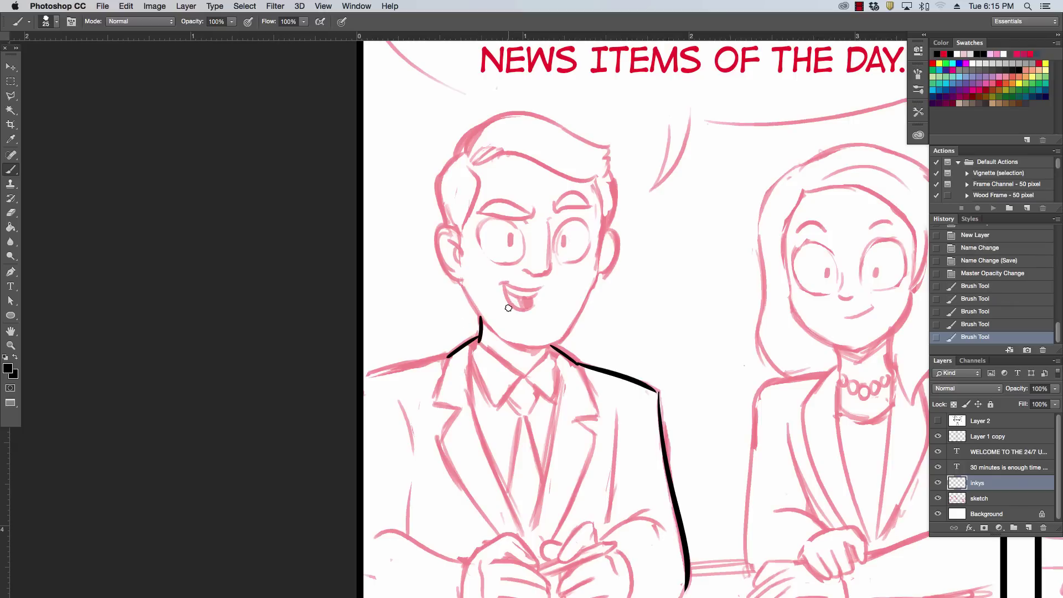
pyautogui.moveTo(461, 283); pyautogui.dragTo(498, 334)
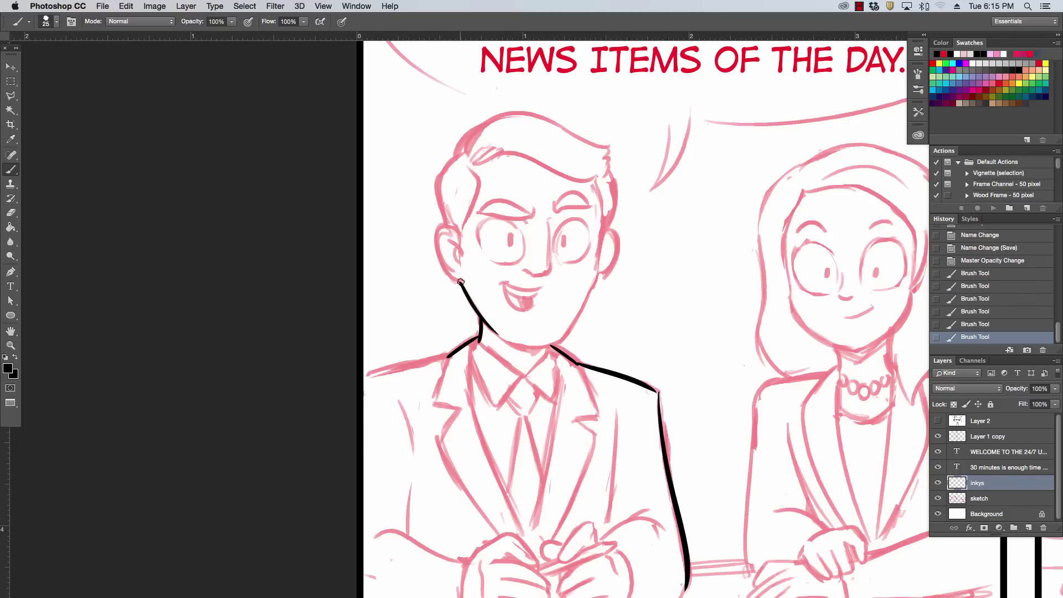
# - Outline the man's left ear and the left edge of his hair
pyautogui.moveTo(460, 282); pyautogui.dragTo(459, 238)
pyautogui.press('super+z')
pyautogui.moveTo(459, 281)
pyautogui.mouseDown()
pyautogui.moveTo(468, 240)
pyautogui.moveTo(439, 176)
pyautogui.mouseUp()
pyautogui.press('super+z')
pyautogui.moveTo(448, 227); pyautogui.dragTo(444, 162)
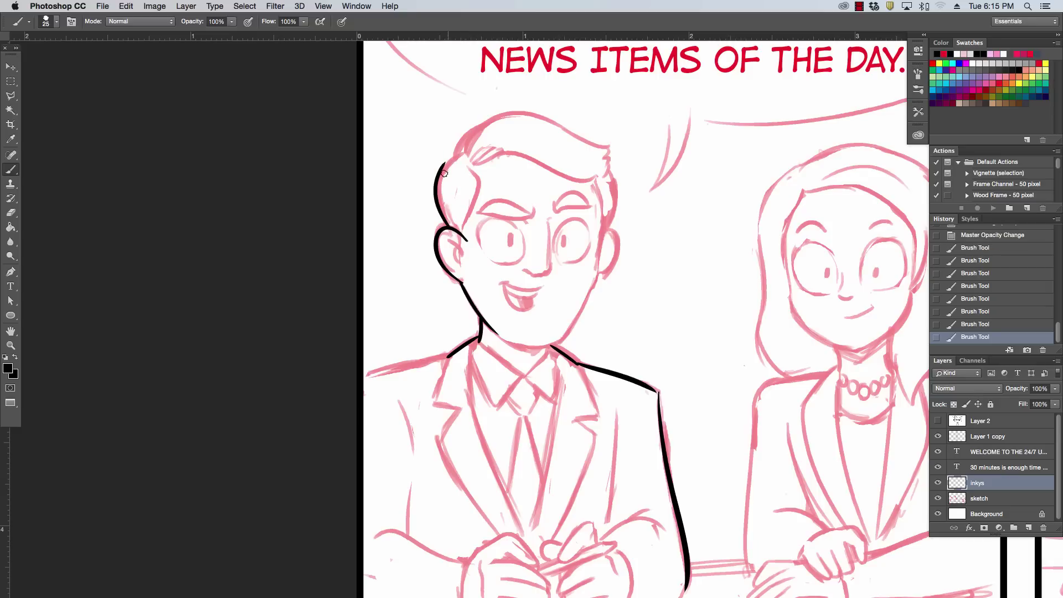
pyautogui.press('super+z')
pyautogui.moveTo(448, 226); pyautogui.dragTo(454, 158)
# - Ink the man's left shoulder line to the panel edge and his jaw from the chin
pyautogui.moveTo(365, 376); pyautogui.dragTo(447, 357)
pyautogui.press('super+z')
pyautogui.moveTo(365, 376); pyautogui.dragTo(449, 356)
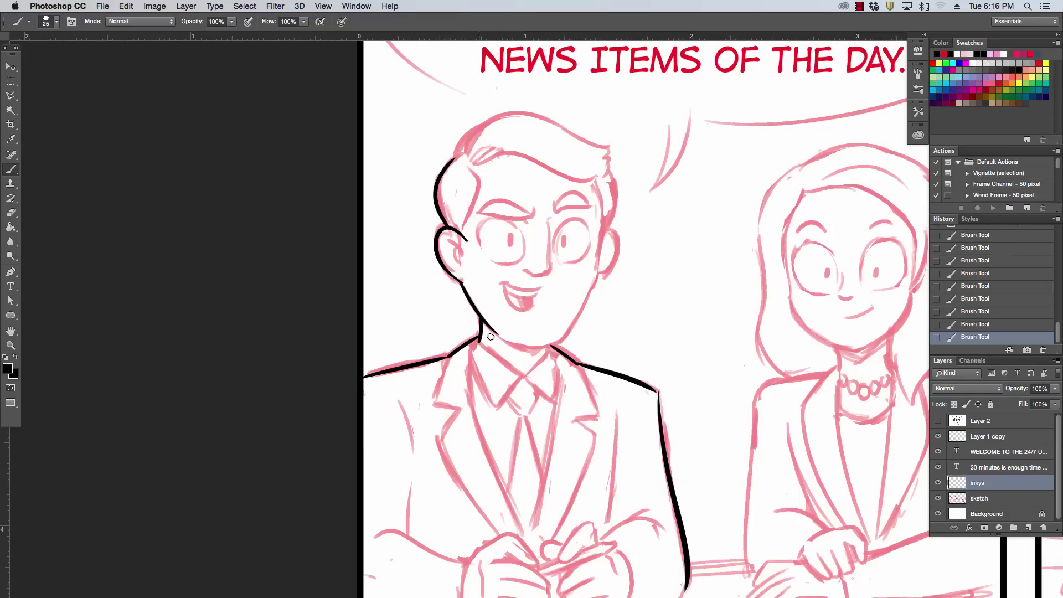
pyautogui.moveTo(547, 347); pyautogui.dragTo(582, 310)
pyautogui.press('super+z')
pyautogui.moveTo(548, 347); pyautogui.dragTo(599, 270)
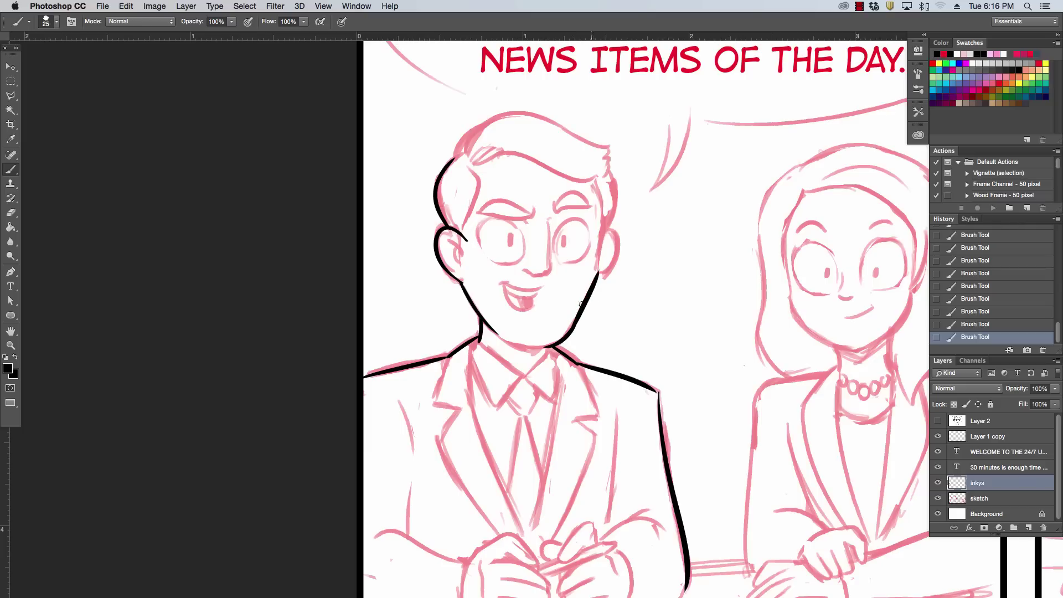
pyautogui.press('super+z')
pyautogui.moveTo(548, 347); pyautogui.dragTo(600, 269)
pyautogui.press('super+z')
pyautogui.moveTo(548, 346)
pyautogui.mouseDown()
pyautogui.moveTo(599, 253)
pyautogui.moveTo(603, 274)
pyautogui.mouseUp()
pyautogui.press('super+z')
# - Ink the top and right side of the man's head and hair, erasing stray jaw ink
pyautogui.press('e')
pyautogui.moveTo(454, 158); pyautogui.dragTo(549, 121)
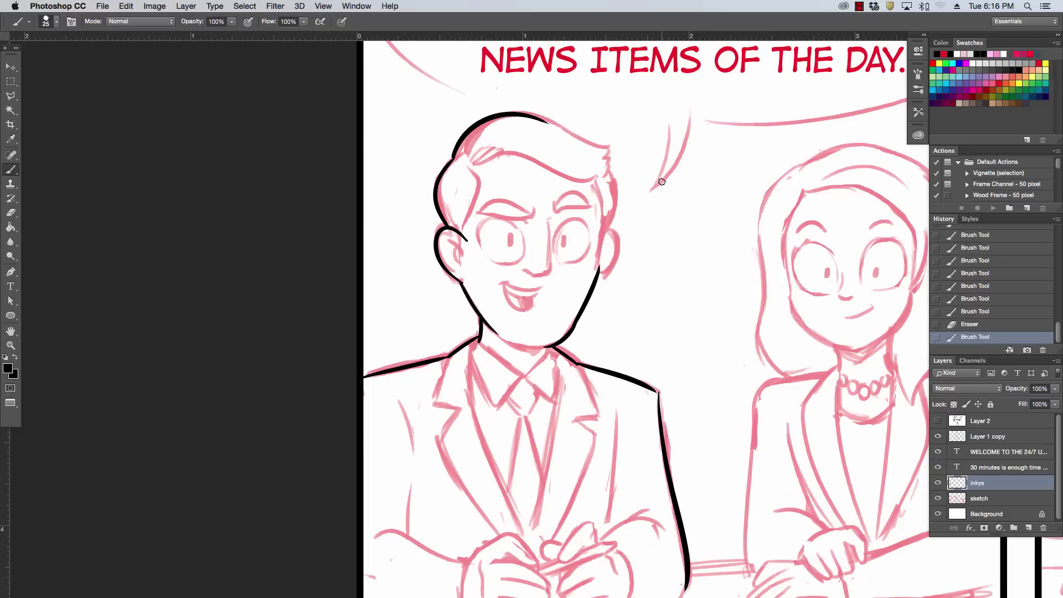
pyautogui.moveTo(609, 176); pyautogui.dragTo(608, 227)
pyautogui.hotkey('ctrl', 'z')
pyautogui.moveTo(609, 176); pyautogui.dragTo(600, 276)
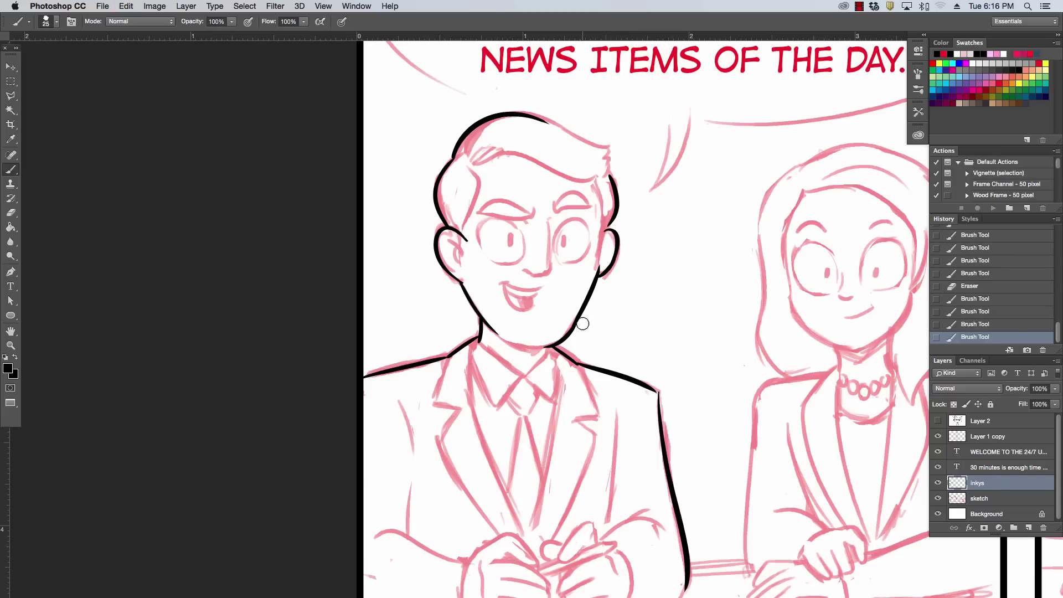
pyautogui.moveTo(584, 322)
pyautogui.mouseDown()
pyautogui.moveTo(573, 339)
pyautogui.moveTo(588, 328)
pyautogui.mouseUp()
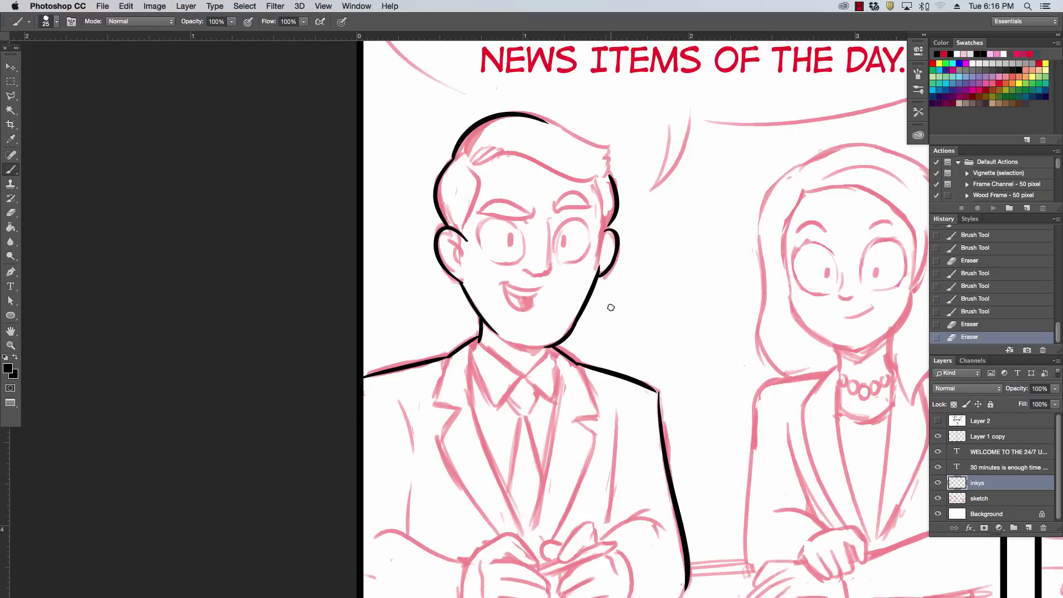
pyautogui.moveTo(546, 123); pyautogui.dragTo(607, 144)
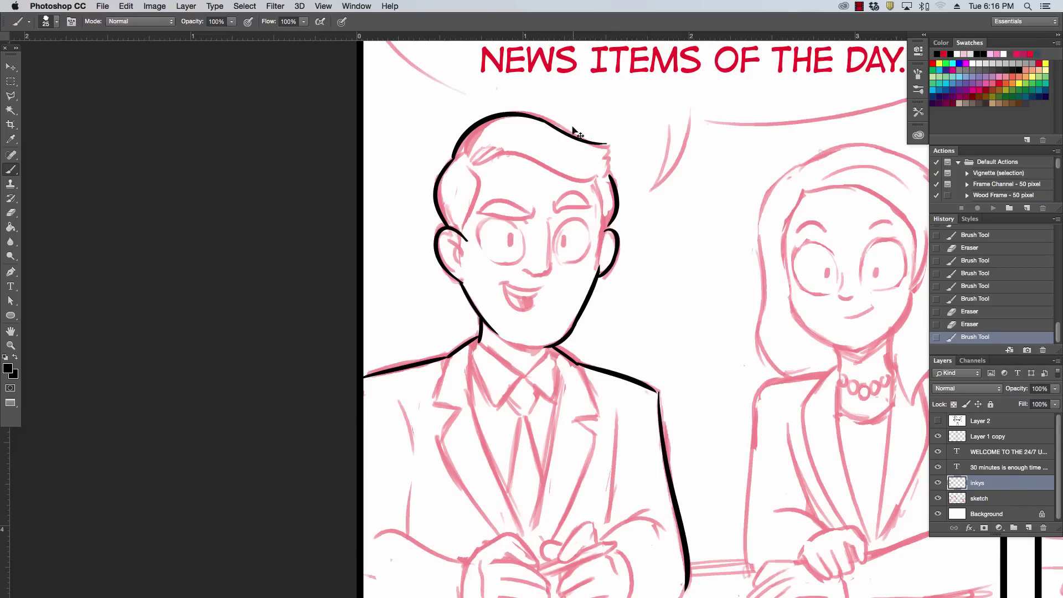
pyautogui.hotkey('ctrl', 'z')
pyautogui.moveTo(540, 122)
pyautogui.mouseDown()
pyautogui.moveTo(609, 145)
pyautogui.moveTo(607, 175)
pyautogui.mouseUp()
pyautogui.hotkey('ctrl', 'z')
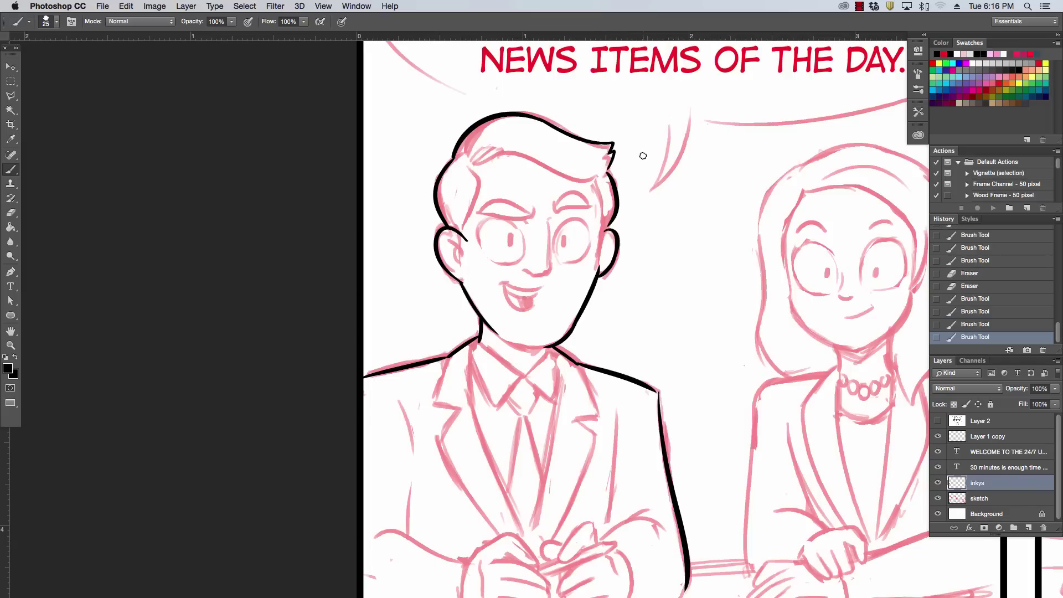
pyautogui.scroll(-4, 659, 233)
# - Ink the woman's left arm contour and a smooth left shoulder curve
pyautogui.hscroll(3, 675, 293)
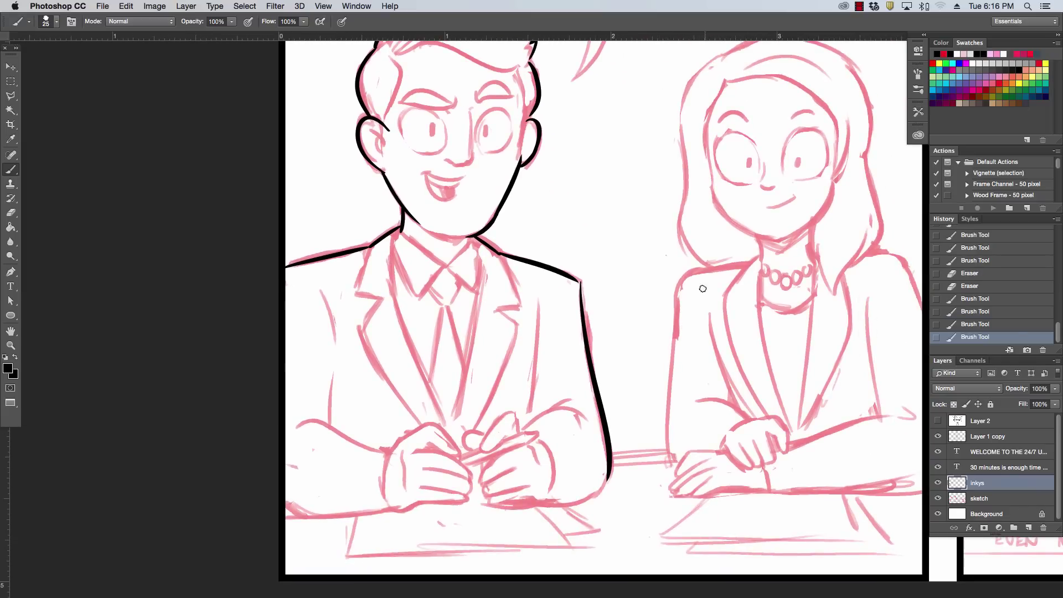
pyautogui.moveTo(679, 283); pyautogui.dragTo(670, 460)
pyautogui.moveTo(678, 283); pyautogui.dragTo(744, 267)
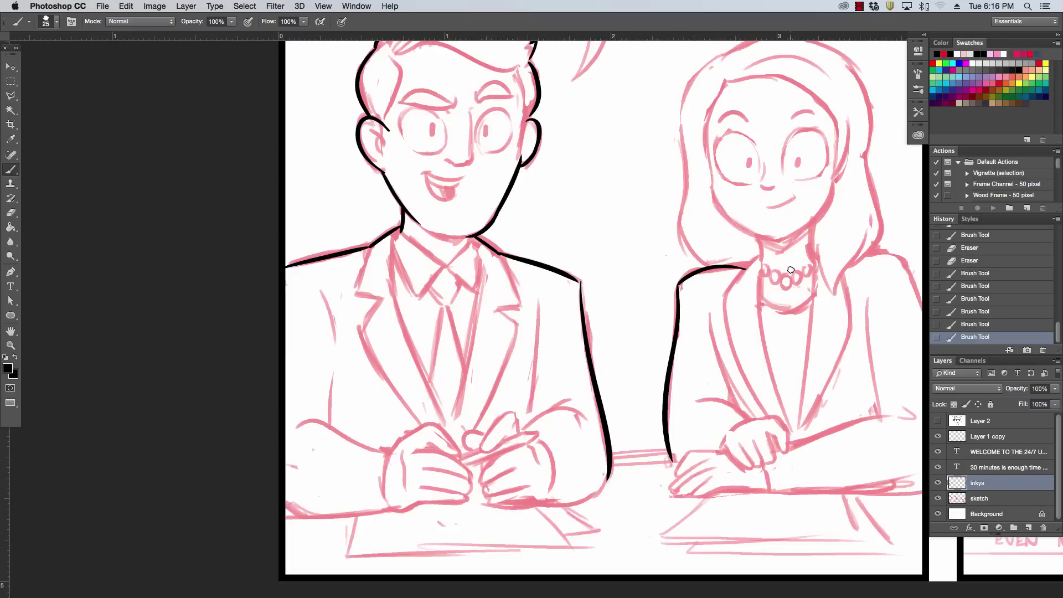
pyautogui.hotkey('ctrl', 'z')
pyautogui.moveTo(678, 290); pyautogui.dragTo(739, 267)
pyautogui.hotkey('ctrl', 'z')
pyautogui.moveTo(678, 293); pyautogui.dragTo(740, 268)
pyautogui.hotkey('ctrl', 'z')
pyautogui.moveTo(680, 292); pyautogui.dragTo(746, 266)
pyautogui.hotkey('ctrl', 'z')
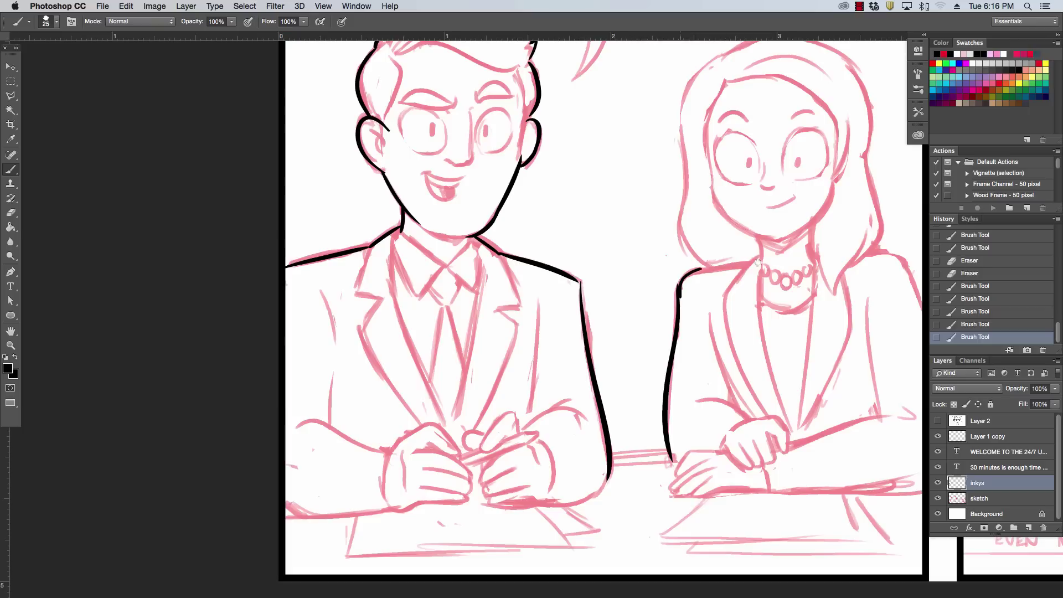
pyautogui.moveTo(680, 292); pyautogui.dragTo(739, 264)
pyautogui.hotkey('ctrl', 'z')
pyautogui.moveTo(679, 292); pyautogui.dragTo(729, 260)
pyautogui.hotkey('ctrl', 'z')
pyautogui.moveTo(680, 292); pyautogui.dragTo(730, 266)
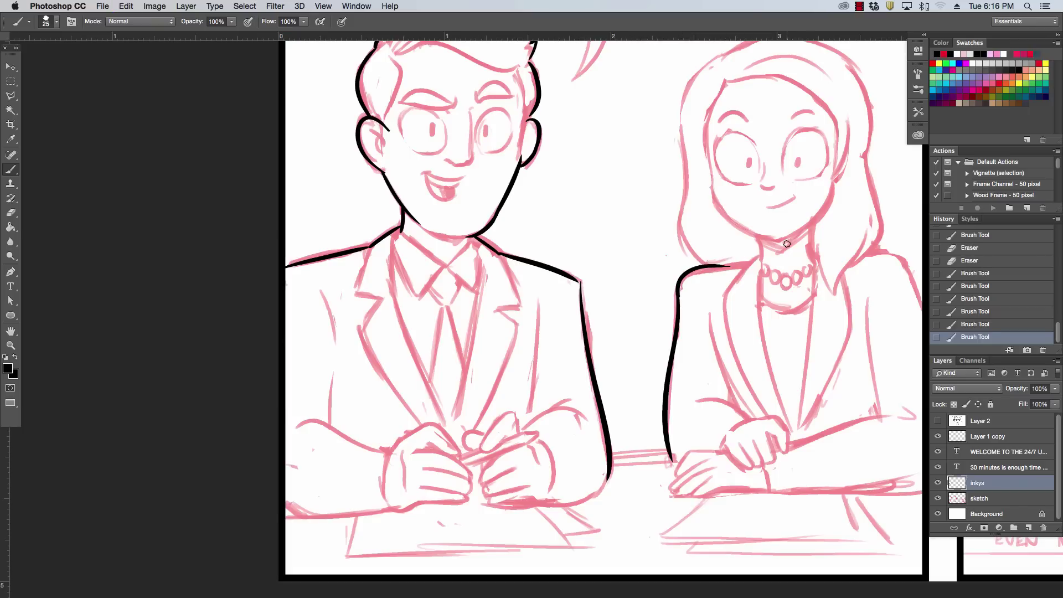
# - Ink both outer edges of the woman's hair, erasing the stray shoulder-line end
pyautogui.hscroll(6, 742, 249)
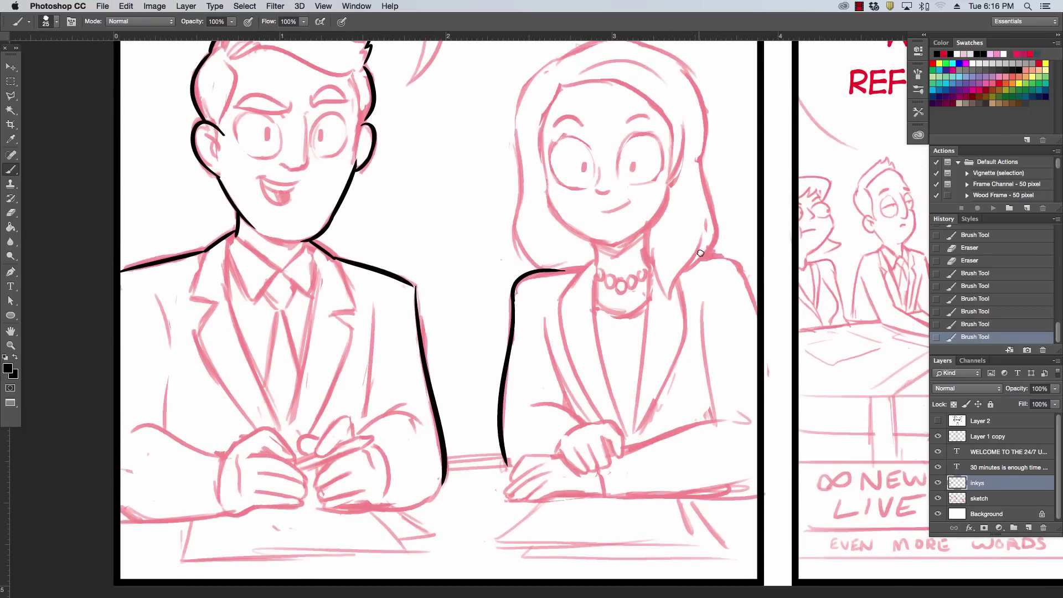
pyautogui.moveTo(695, 259); pyautogui.dragTo(766, 285)
pyautogui.hotkey('ctrl', 'z')
pyautogui.moveTo(696, 259)
pyautogui.mouseDown()
pyautogui.moveTo(745, 272)
pyautogui.moveTo(786, 307)
pyautogui.mouseUp()
pyautogui.hotkey('ctrl', 'z')
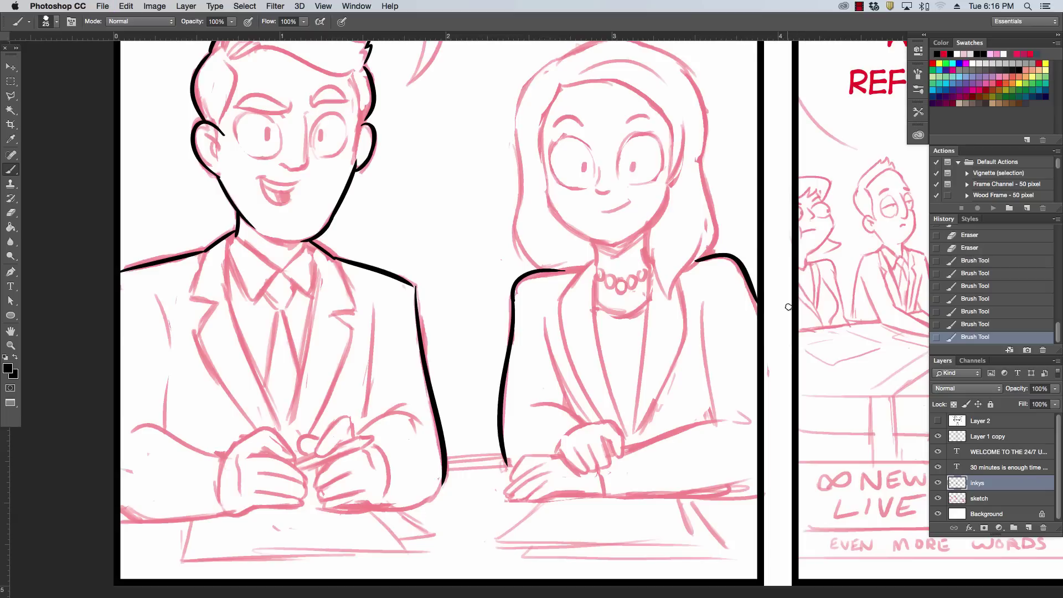
pyautogui.moveTo(515, 131)
pyautogui.mouseDown()
pyautogui.moveTo(545, 277)
pyautogui.moveTo(565, 278)
pyautogui.moveTo(540, 277)
pyautogui.moveTo(575, 276)
pyautogui.mouseUp()
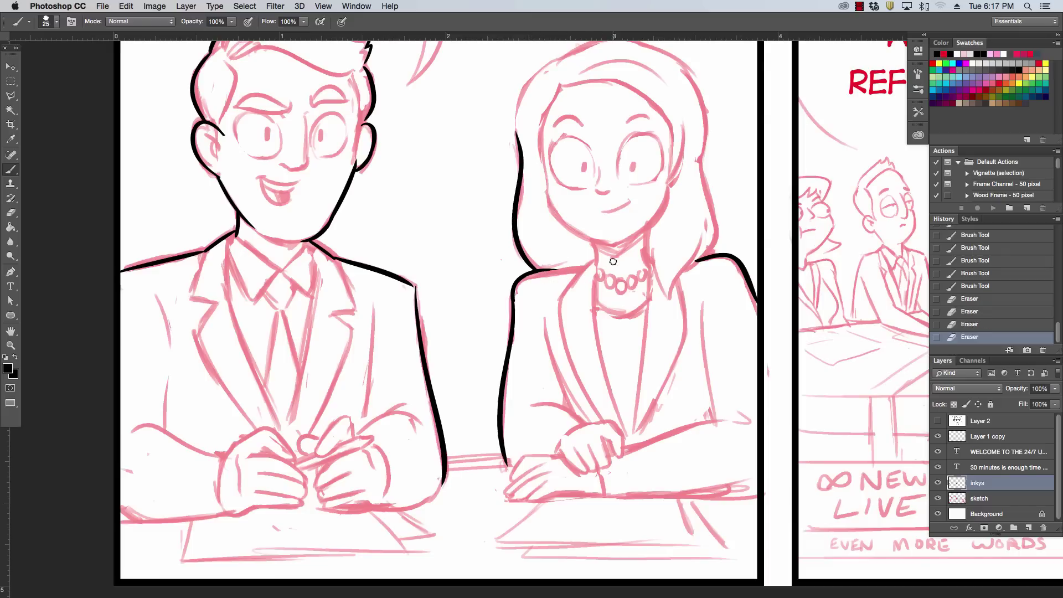
pyautogui.moveTo(688, 266); pyautogui.dragTo(700, 255)
pyautogui.moveTo(703, 145); pyautogui.dragTo(717, 256)
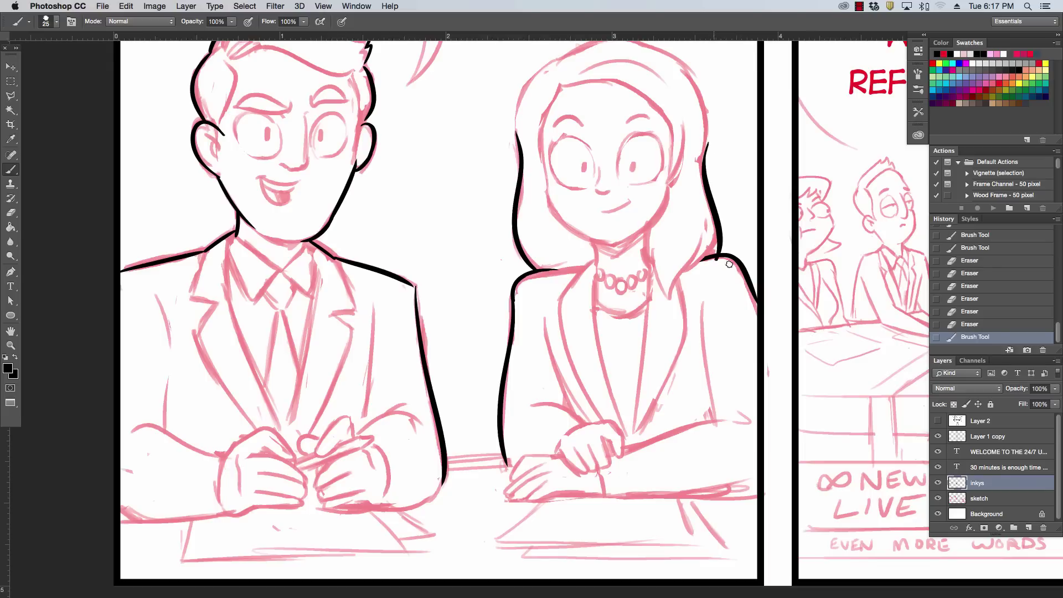
pyautogui.hotkey('ctrl', 'z')
pyautogui.moveTo(710, 134); pyautogui.dragTo(717, 255)
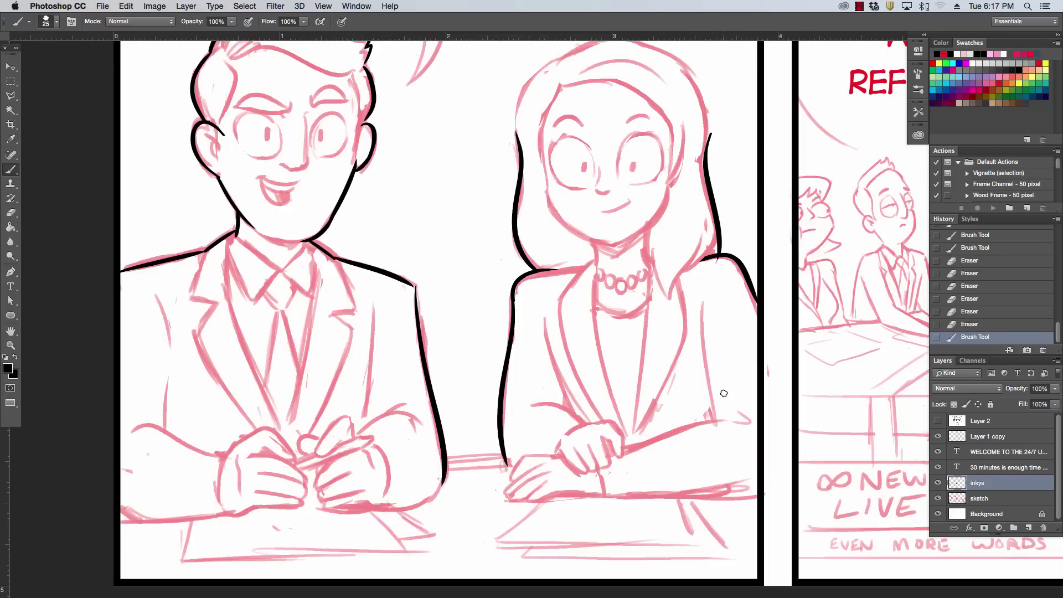
pyautogui.scroll(3, 606, 357)
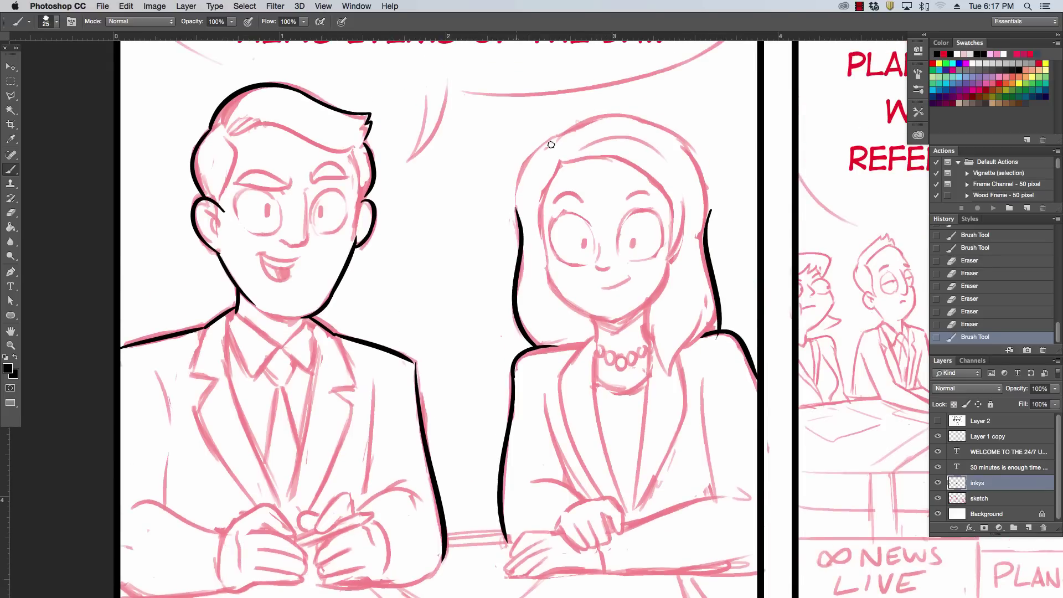
# - Outline the top and right side of the woman's hair, then clean ink around the man's cheek and ear
pyautogui.moveTo(560, 140)
pyautogui.mouseDown()
pyautogui.moveTo(515, 221)
pyautogui.moveTo(561, 137)
pyautogui.moveTo(730, 263)
pyautogui.mouseUp()
pyautogui.hotkey('ctrl', 'z')
pyautogui.hotkey('ctrl', 'z')
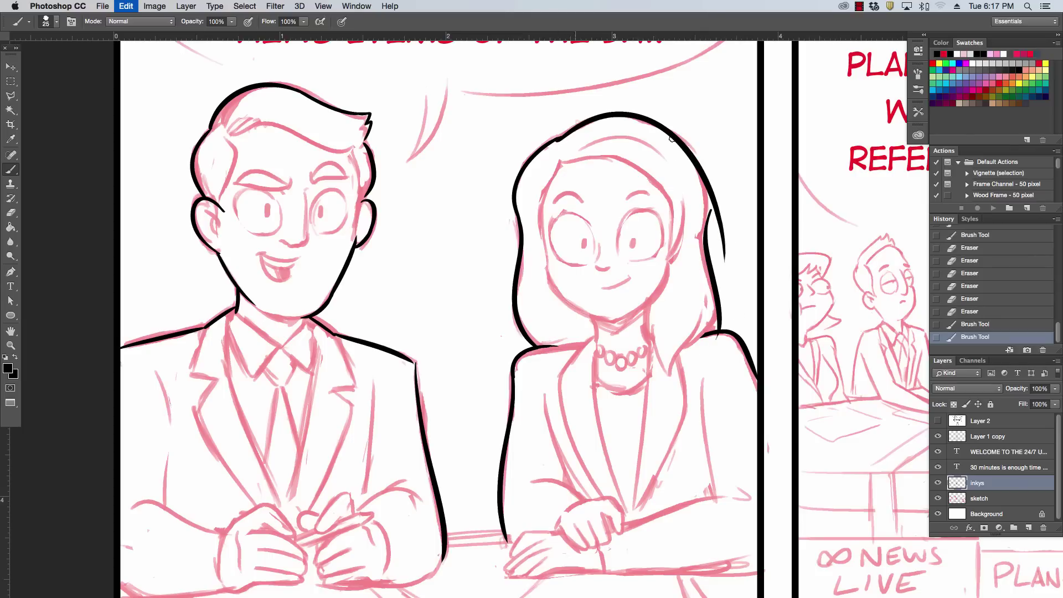
pyautogui.moveTo(562, 134); pyautogui.dragTo(719, 259)
pyautogui.hotkey('ctrl', 'z')
pyautogui.moveTo(560, 135); pyautogui.dragTo(707, 246)
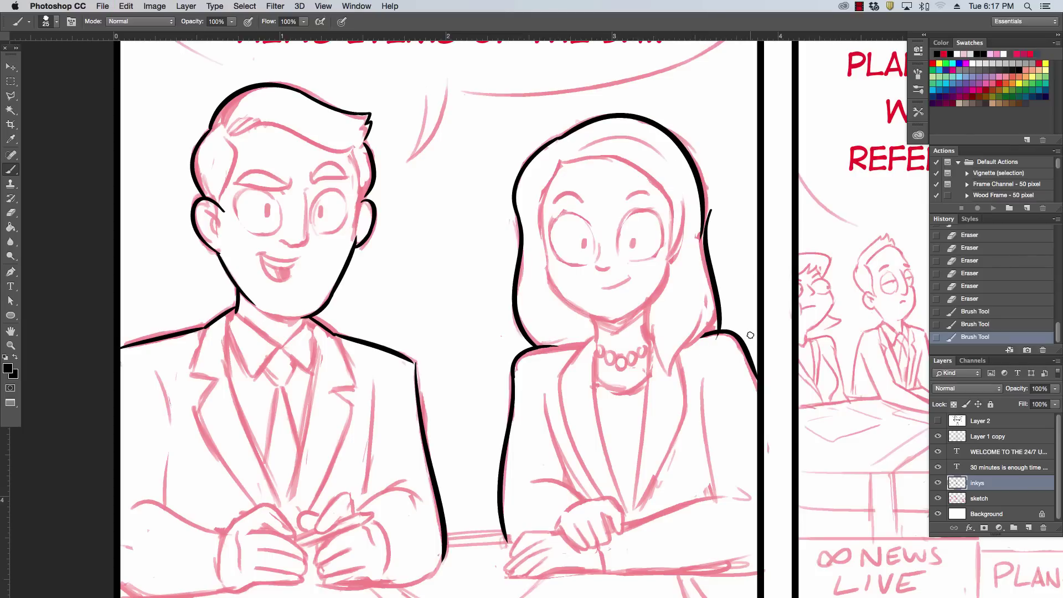
pyautogui.hotkey('ctrl', 'z')
pyautogui.moveTo(560, 134); pyautogui.dragTo(711, 213)
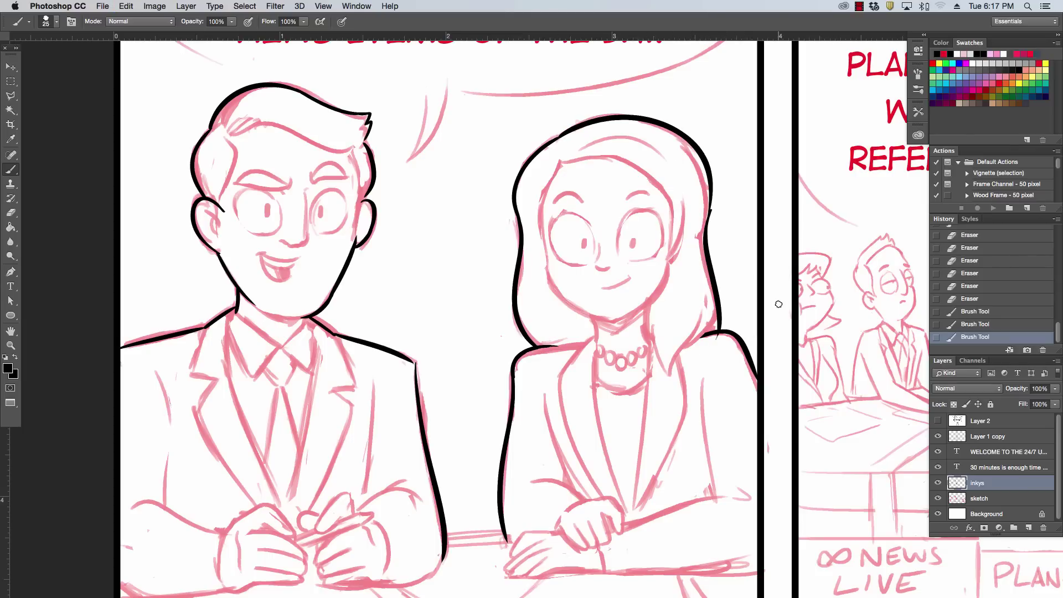
pyautogui.moveTo(717, 200); pyautogui.dragTo(714, 232)
pyautogui.moveTo(718, 200); pyautogui.dragTo(714, 237)
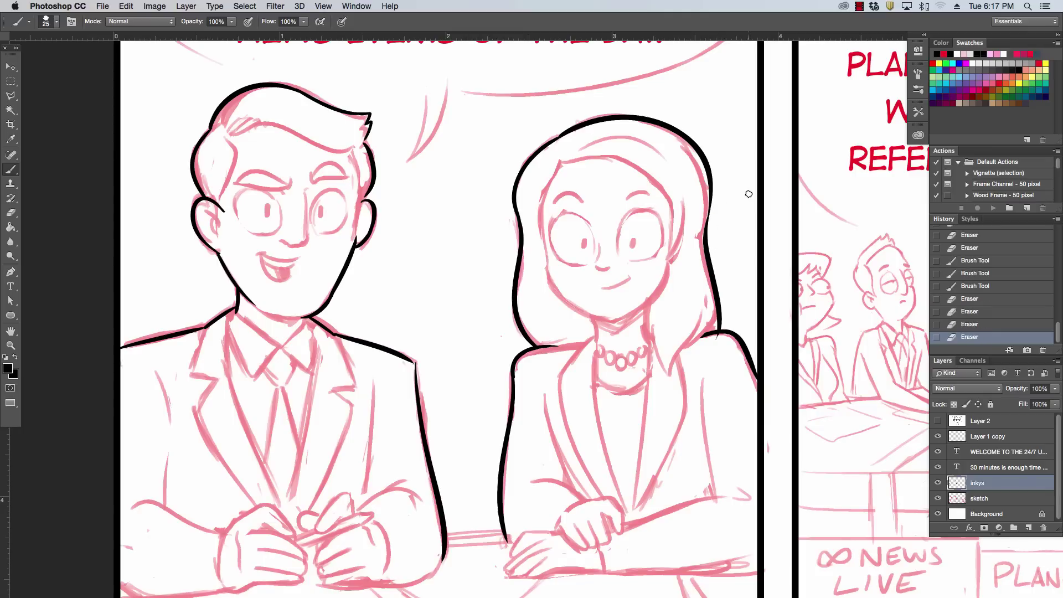
pyautogui.moveTo(359, 191); pyautogui.dragTo(357, 215)
pyautogui.moveTo(357, 213); pyautogui.dragTo(352, 245)
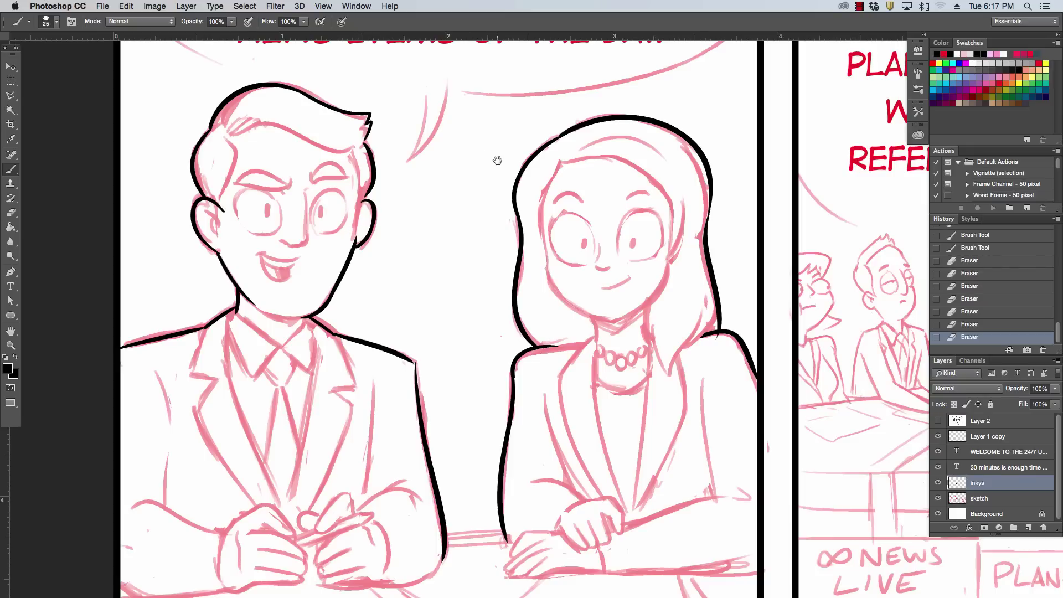
# - Ink the man's lower arm beneath his hands, erasing stray ink nearby
pyautogui.moveTo(501, 162); pyautogui.dragTo(537, 87)
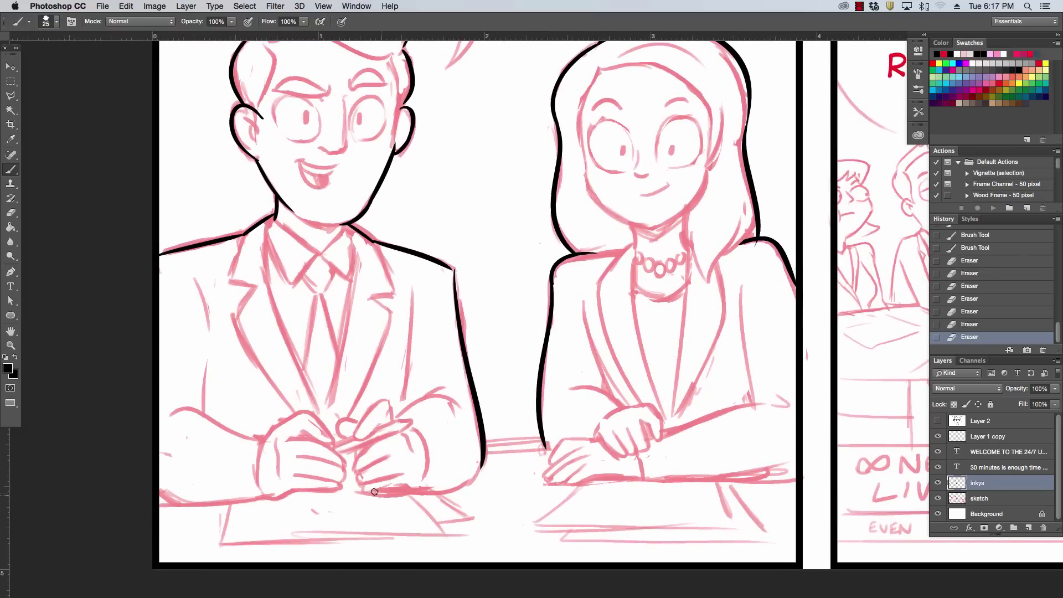
pyautogui.moveTo(365, 491); pyautogui.dragTo(490, 466)
pyautogui.hotkey('ctrl', 'z')
pyautogui.moveTo(412, 490); pyautogui.dragTo(486, 454)
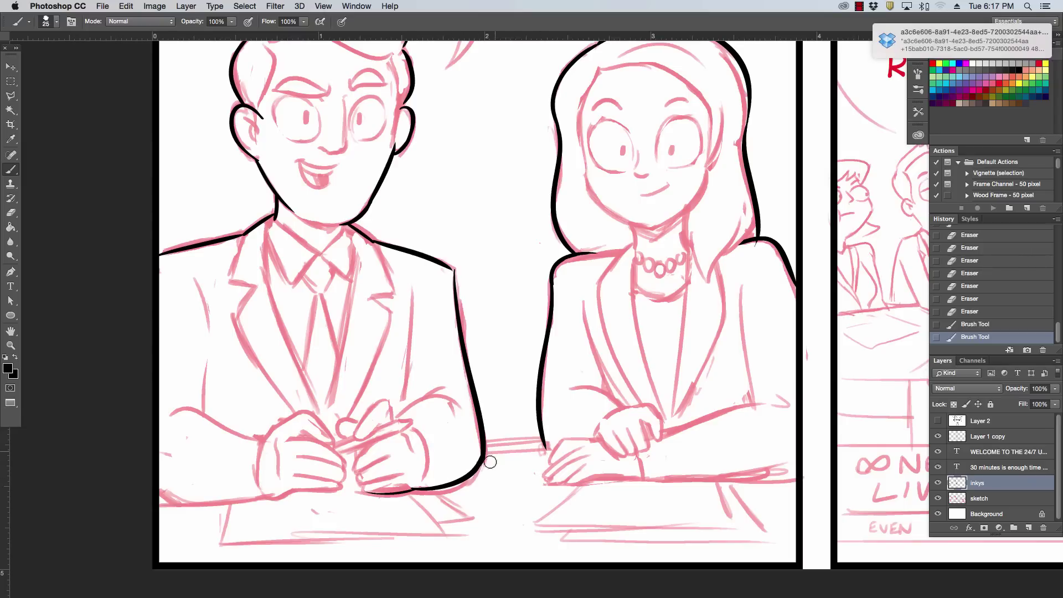
pyautogui.moveTo(492, 446); pyautogui.dragTo(485, 453)
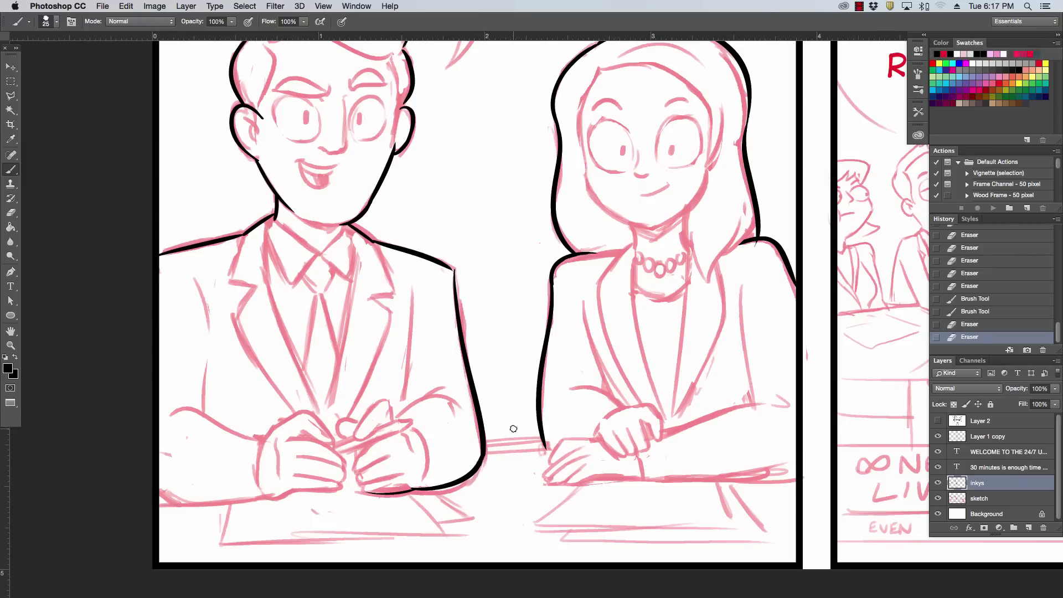
pyautogui.moveTo(549, 445)
pyautogui.mouseDown()
pyautogui.moveTo(486, 447)
pyautogui.moveTo(542, 440)
pyautogui.moveTo(551, 449)
pyautogui.mouseUp()
pyautogui.hotkey('ctrl', 'z')
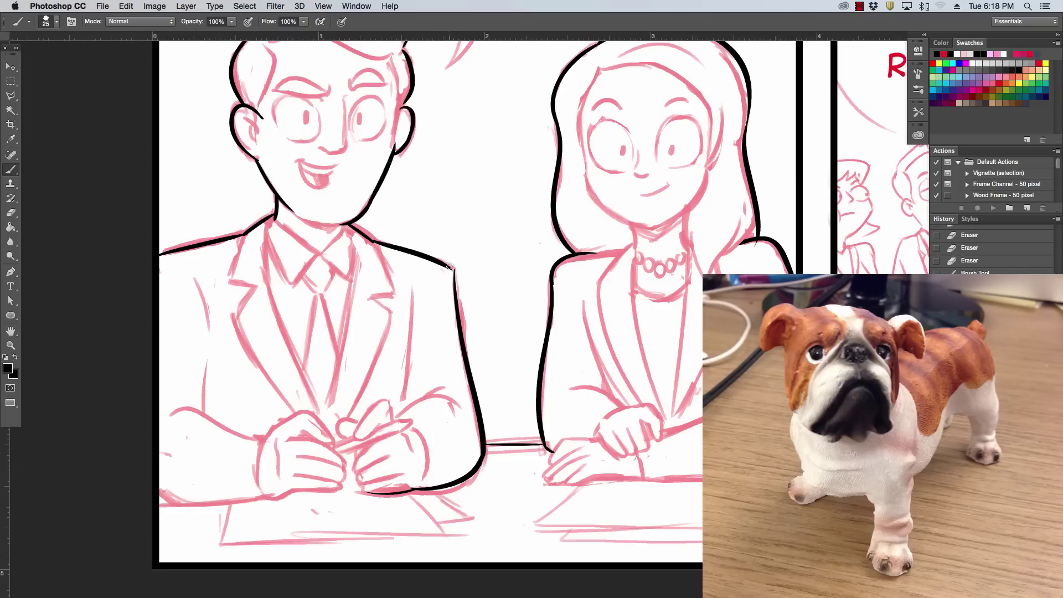
# - Join the woman's shoulder line to her arm and ink the man's left arm along the desk
pyautogui.moveTo(449, 266); pyautogui.dragTo(454, 274)
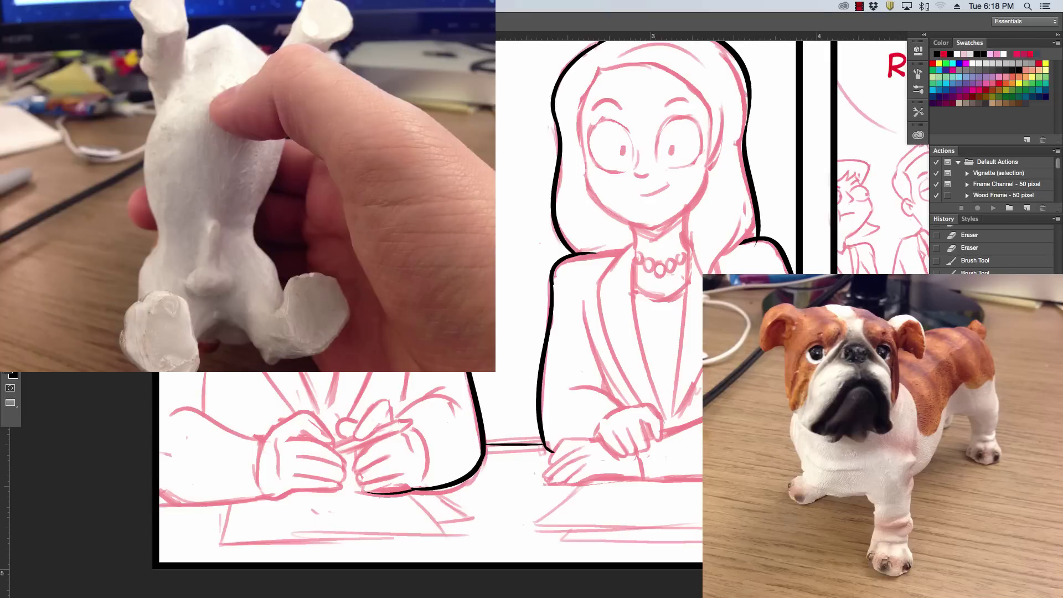
pyautogui.moveTo(450, 269); pyautogui.dragTo(454, 274)
pyautogui.scroll(1, 432, 333)
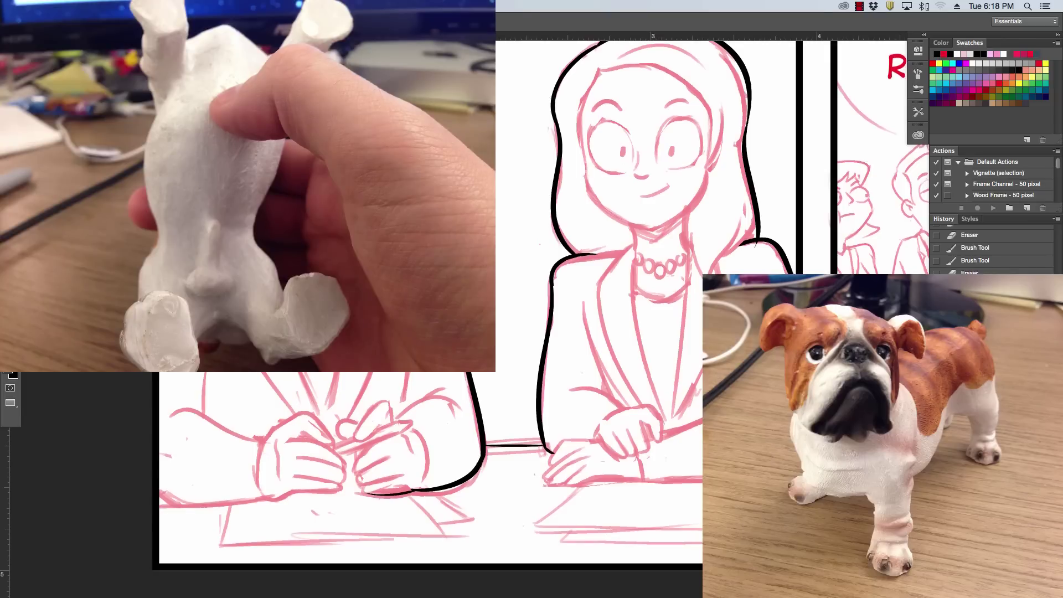
pyautogui.scroll(2, 432, 332)
pyautogui.scroll(2, 432, 332)
pyautogui.scroll(1, 432, 332)
pyautogui.scroll(-4, 470, 332)
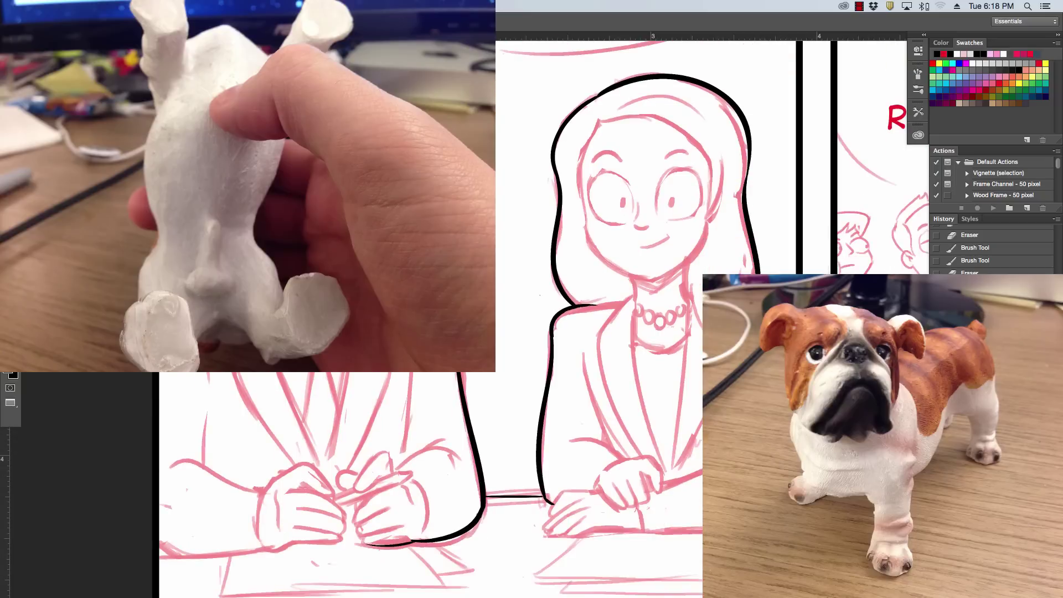
pyautogui.scroll(-1, 470, 332)
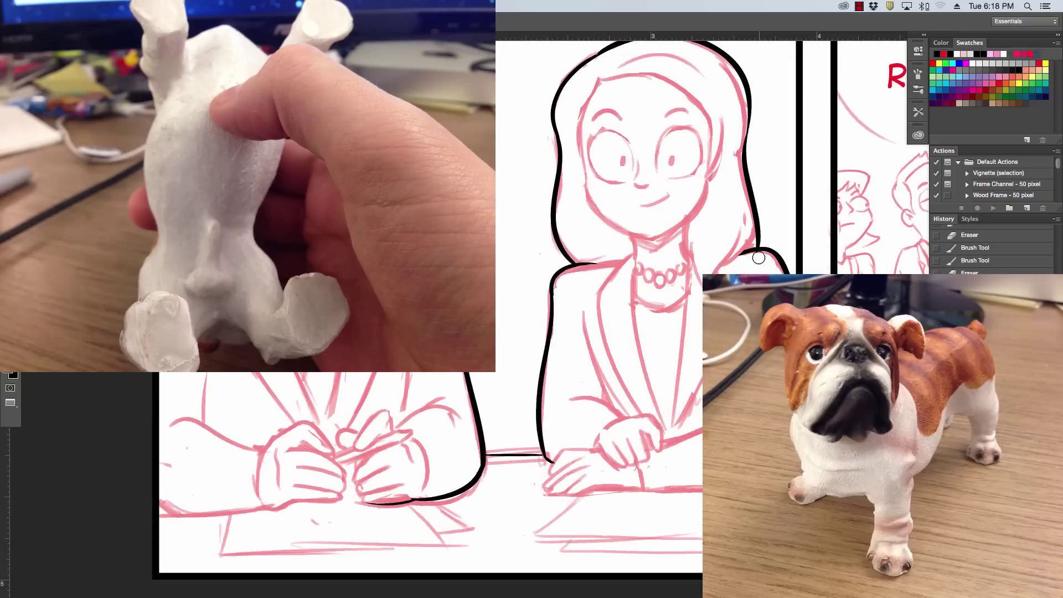
pyautogui.moveTo(748, 260); pyautogui.dragTo(771, 256)
pyautogui.moveTo(156, 508); pyautogui.dragTo(268, 497)
# - Ink the bottom edges of the man's hands resting on the desk
pyautogui.hotkey('ctrl', 'z')
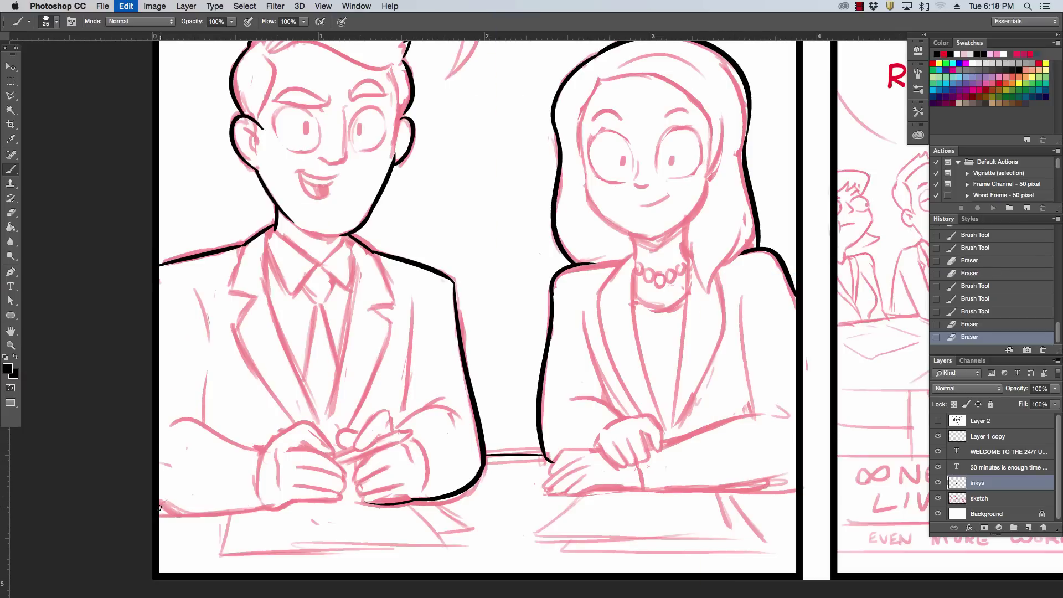
pyautogui.hotkey('ctrl', 'z')
pyautogui.moveTo(262, 504)
pyautogui.mouseDown()
pyautogui.moveTo(339, 498)
pyautogui.moveTo(245, 427)
pyautogui.mouseUp()
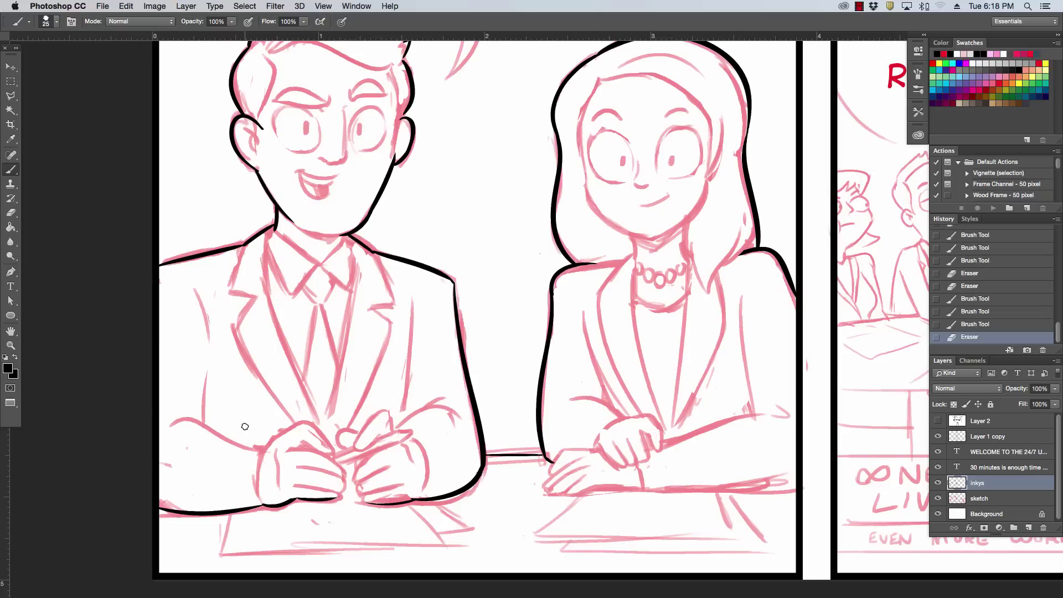
pyautogui.moveTo(295, 501); pyautogui.dragTo(310, 497)
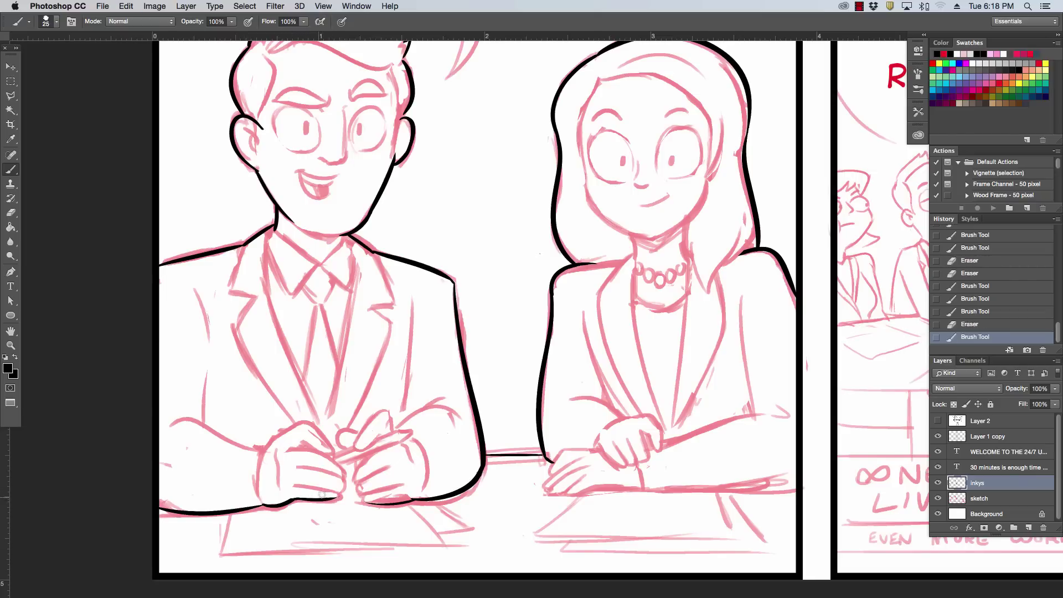
pyautogui.moveTo(330, 497)
pyautogui.mouseDown()
pyautogui.moveTo(410, 501)
pyautogui.moveTo(368, 491)
pyautogui.moveTo(357, 471)
pyautogui.moveTo(368, 479)
pyautogui.moveTo(387, 449)
pyautogui.moveTo(354, 448)
pyautogui.mouseUp()
pyautogui.press('super+z')
pyautogui.press('super+z')
pyautogui.press('super+z')
pyautogui.press('super+z')
pyautogui.press('super+z')
pyautogui.press('super+z')
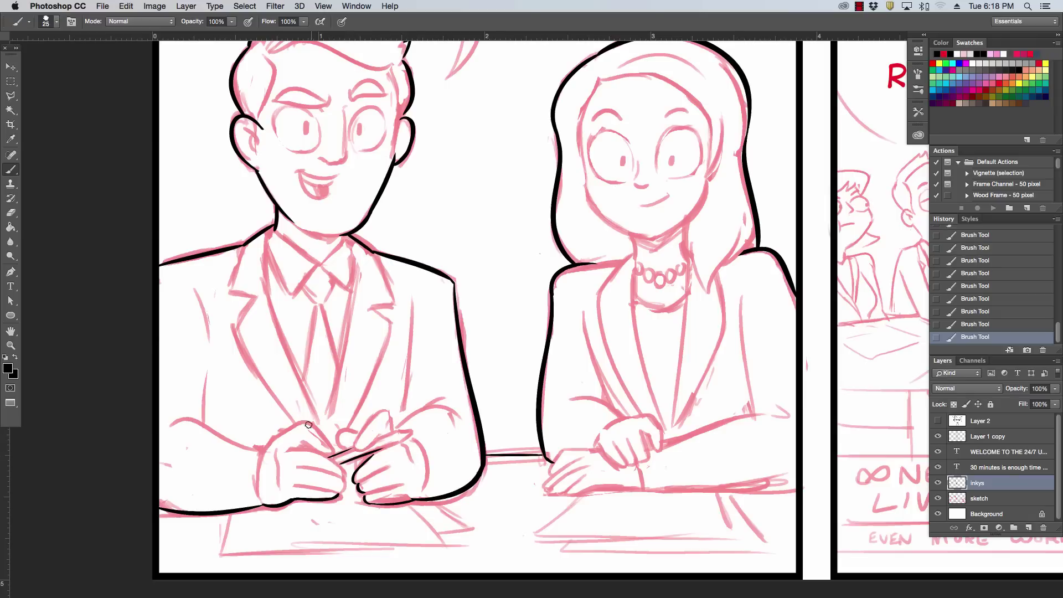
# - Outline the man's knuckle and the curled finger between his hands, erasing excess ink
pyautogui.moveTo(287, 429); pyautogui.dragTo(335, 448)
pyautogui.press('super+z')
pyautogui.moveTo(271, 440)
pyautogui.mouseDown()
pyautogui.moveTo(325, 437)
pyautogui.moveTo(334, 454)
pyautogui.mouseUp()
pyautogui.press('super+z')
pyautogui.press('super+z')
pyautogui.press('super+z')
pyautogui.moveTo(272, 438)
pyautogui.mouseDown()
pyautogui.moveTo(263, 451)
pyautogui.moveTo(285, 440)
pyautogui.mouseUp()
pyautogui.press('super+z')
pyautogui.press('super+z')
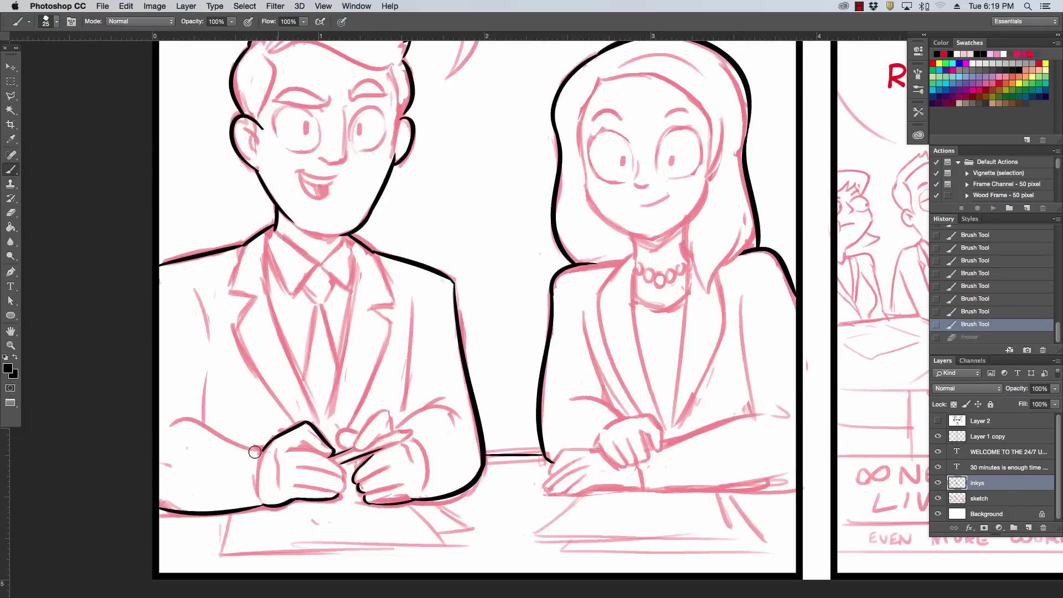
pyautogui.moveTo(254, 451); pyautogui.dragTo(278, 419)
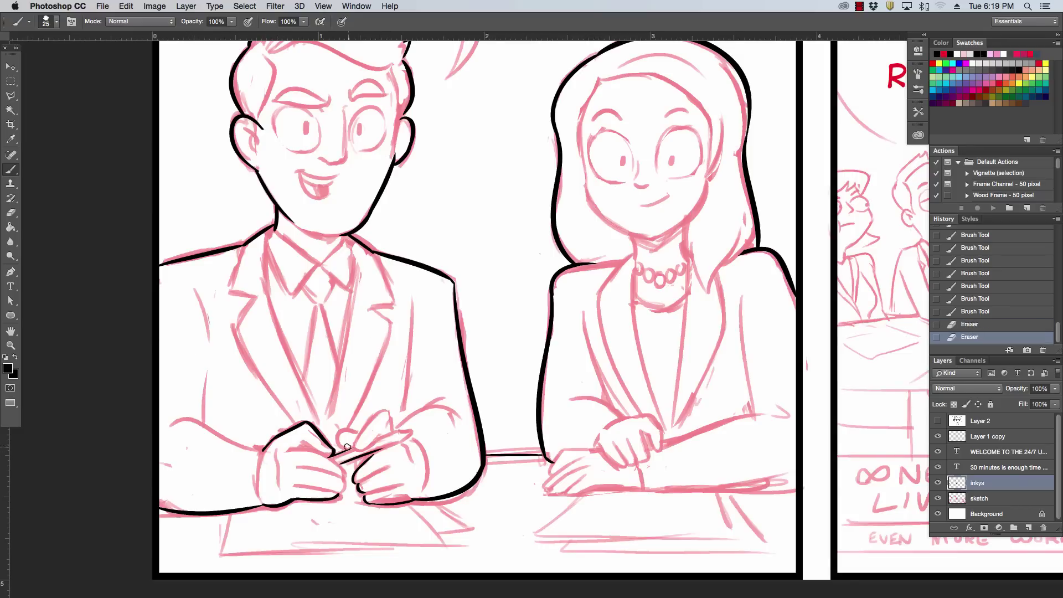
pyautogui.moveTo(354, 431); pyautogui.dragTo(349, 446)
# - Join the woman's forearm line to her hand and trim ink overshooting the panel border
pyautogui.moveTo(561, 450)
pyautogui.mouseDown()
pyautogui.moveTo(548, 491)
pyautogui.moveTo(814, 483)
pyautogui.mouseUp()
pyautogui.hotkey('ctrl', 'z')
pyautogui.press('e')
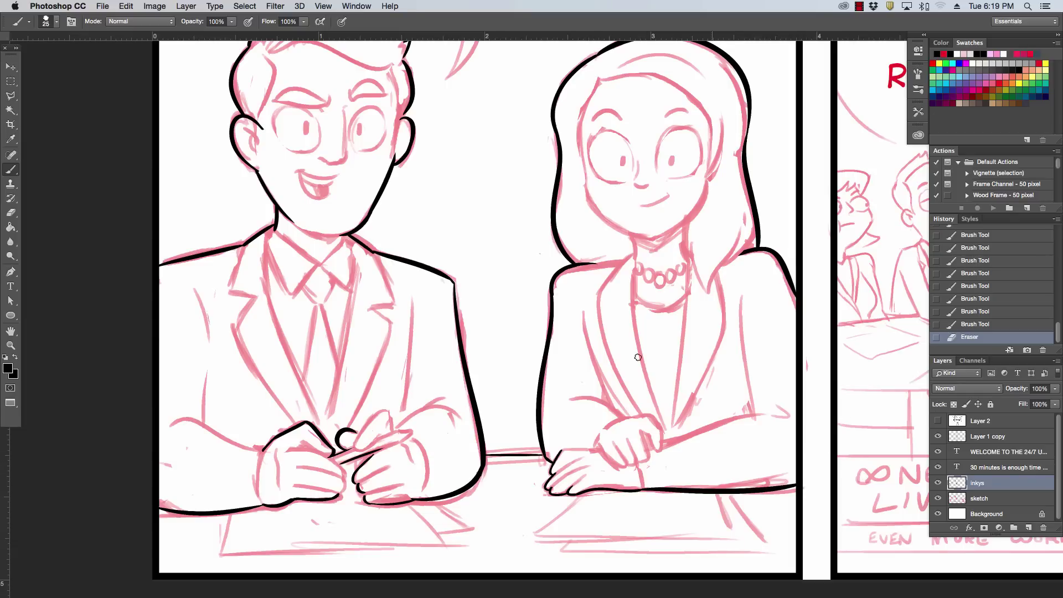
# - Redraw the man's suit outline stroke
pyautogui.scroll(5, 642, 365)
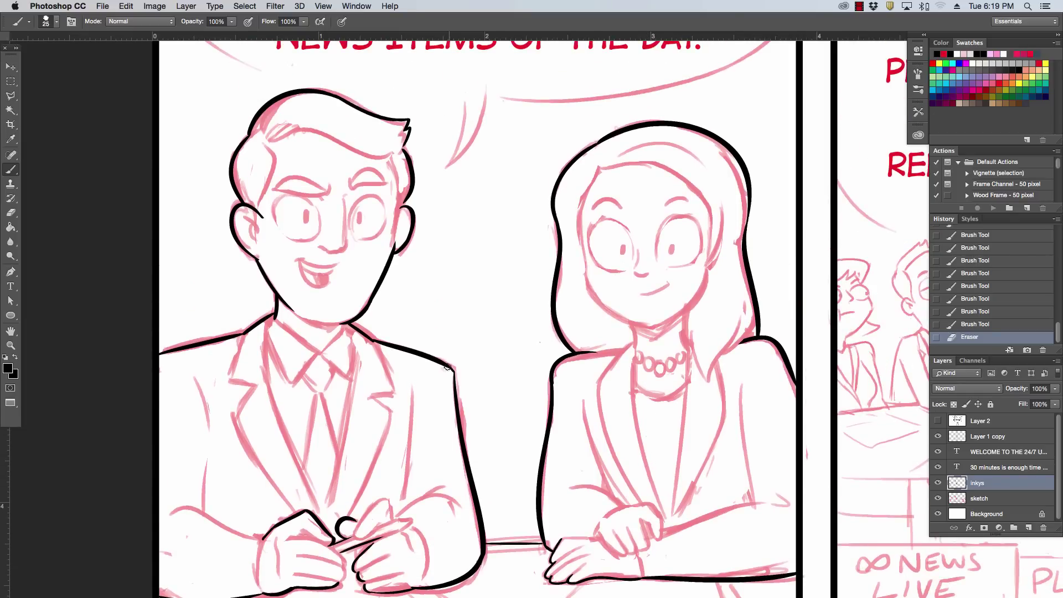
pyautogui.hotkey('ctrl', 'z')
# - With a smaller brush, ink the man's left and right eye outlines and erase a stray mark
pyautogui.hotkey('ctrl', 'z')
pyautogui.hotkey('ctrl', 'z')
pyautogui.hotkey('ctrl', 'z')
pyautogui.moveTo(454, 383); pyautogui.dragTo(458, 370)
pyautogui.press('[')
pyautogui.moveTo(276, 221)
pyautogui.mouseDown()
pyautogui.moveTo(312, 208)
pyautogui.moveTo(303, 195)
pyautogui.moveTo(319, 239)
pyautogui.mouseUp()
pyautogui.hotkey('ctrl', 'z')
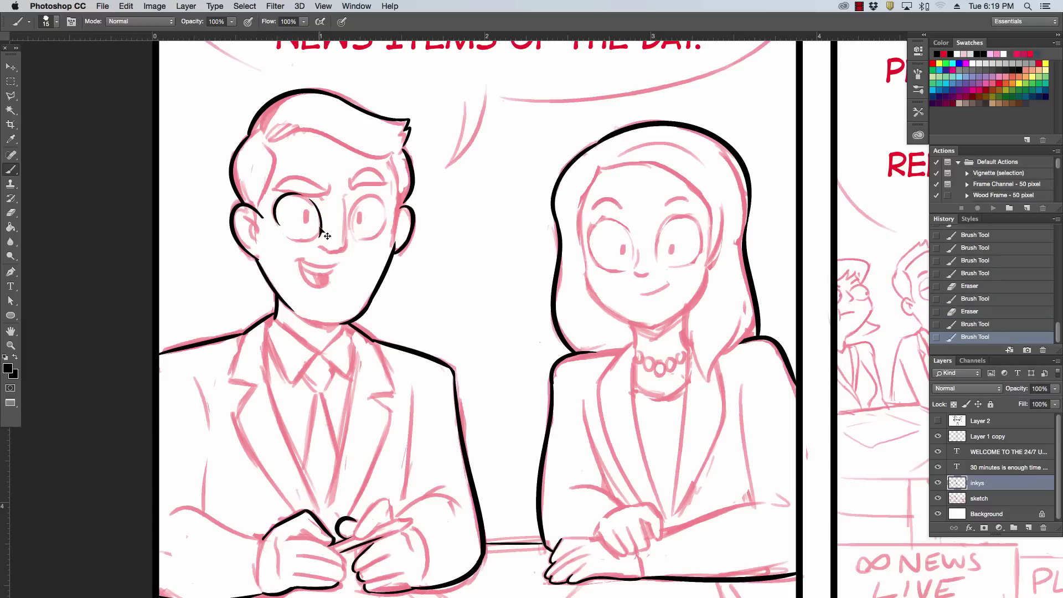
pyautogui.hotkey('ctrl', 'z')
pyautogui.moveTo(306, 196)
pyautogui.mouseDown()
pyautogui.moveTo(305, 237)
pyautogui.moveTo(285, 235)
pyautogui.mouseUp()
pyautogui.hotkey('ctrl', 'z')
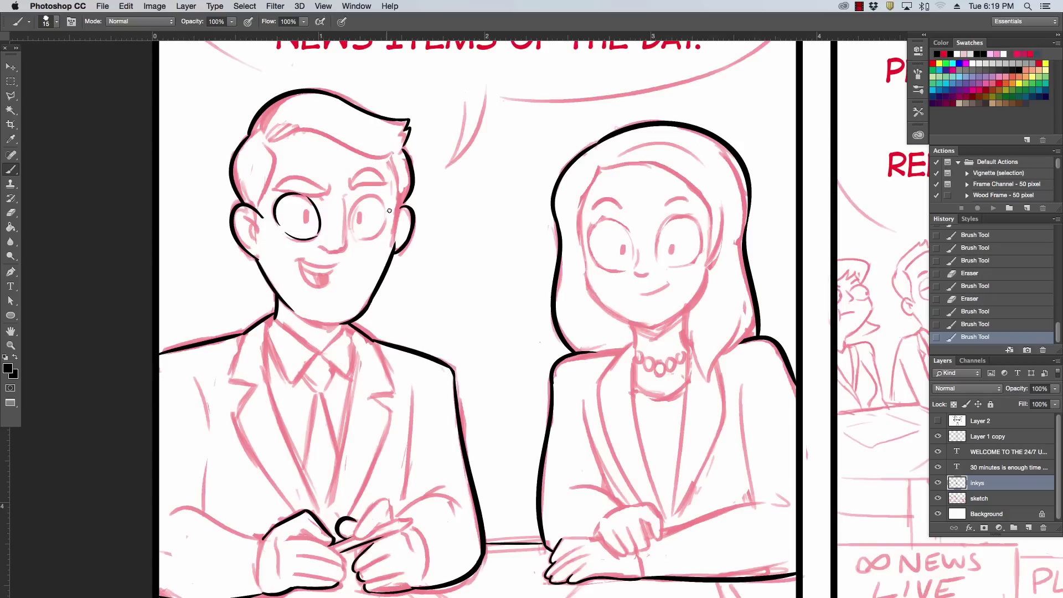
pyautogui.moveTo(387, 224)
pyautogui.mouseDown()
pyautogui.moveTo(357, 241)
pyautogui.moveTo(391, 228)
pyautogui.mouseUp()
pyautogui.hotkey('ctrl', 'z')
pyautogui.hotkey('ctrl', 'z')
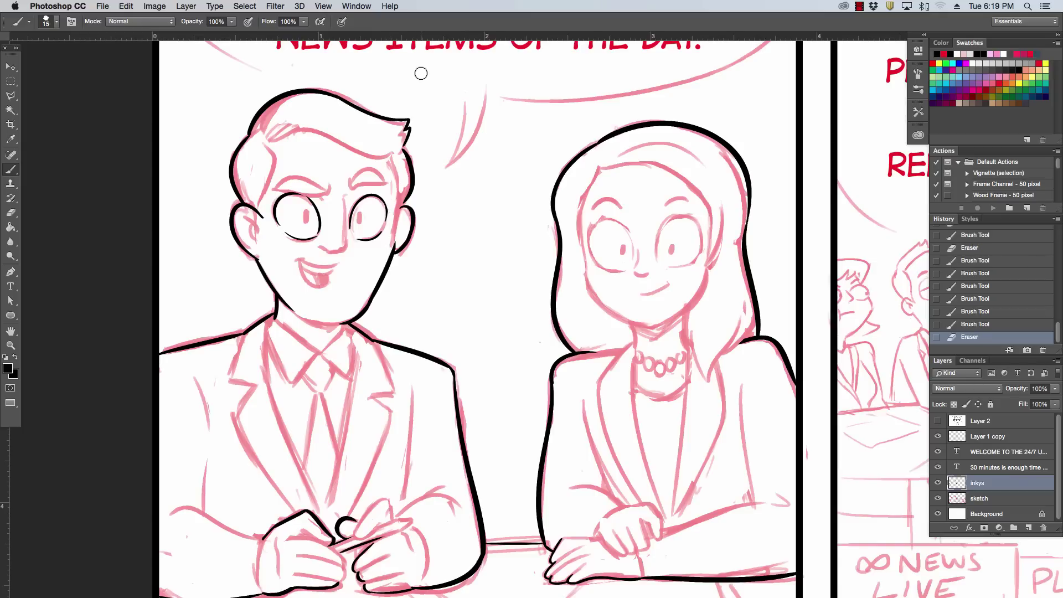
pyautogui.moveTo(315, 235); pyautogui.dragTo(323, 241)
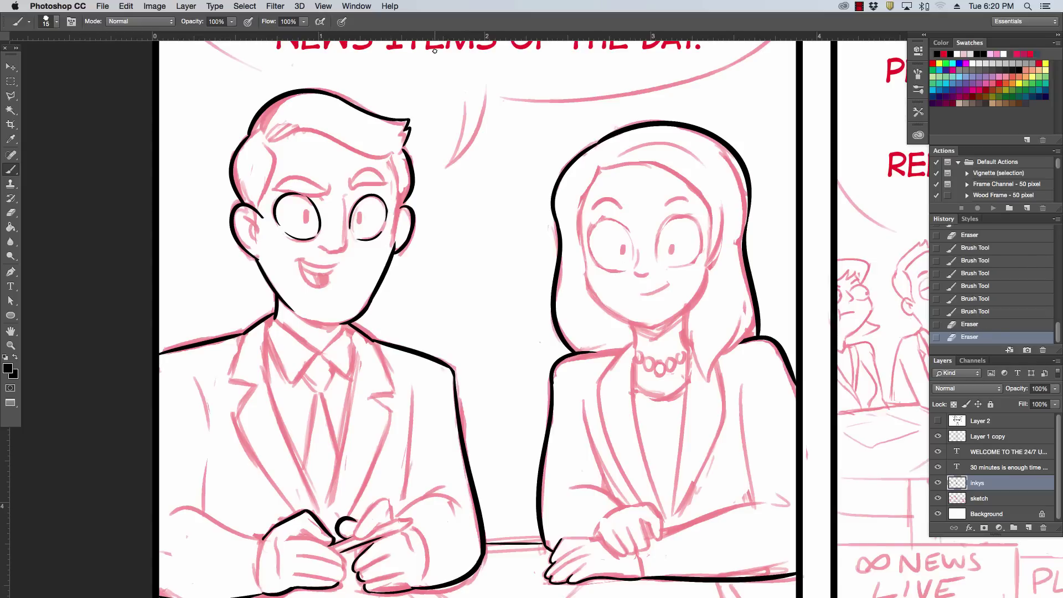
# - Ink and tidy the line and bottom of the man's nose
pyautogui.moveTo(346, 197); pyautogui.dragTo(346, 239)
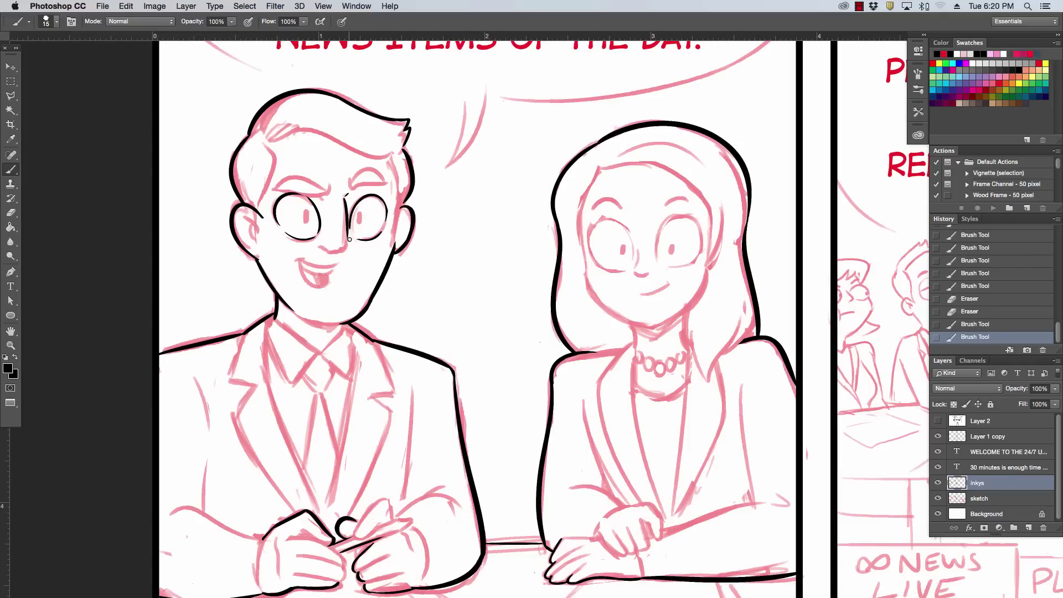
pyautogui.hotkey('ctrl', 'z')
pyautogui.moveTo(344, 198); pyautogui.dragTo(339, 251)
pyautogui.hotkey('ctrl', 'z')
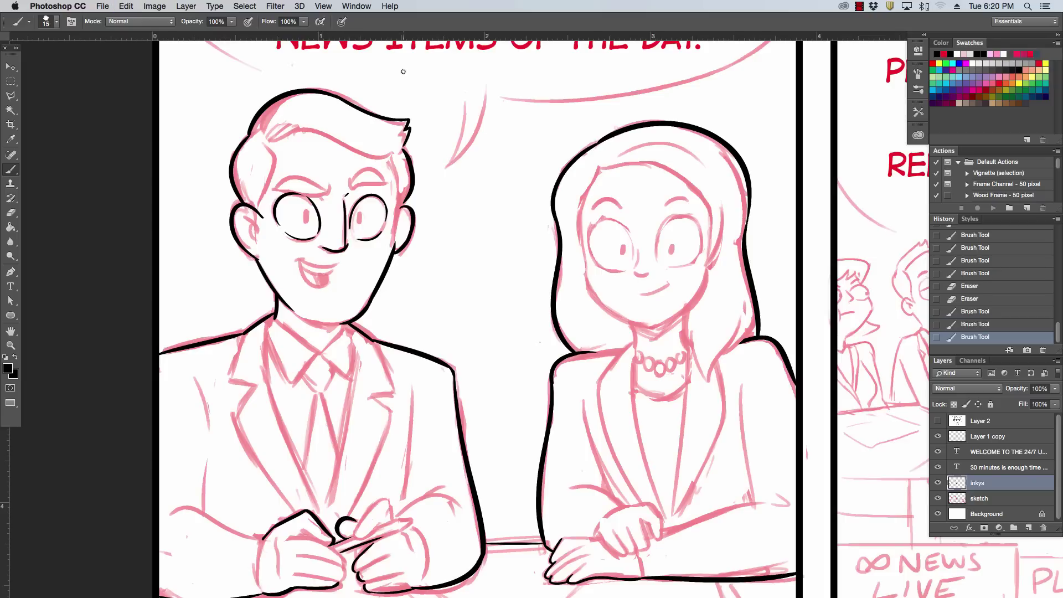
pyautogui.moveTo(340, 239); pyautogui.dragTo(346, 246)
pyautogui.moveTo(339, 243); pyautogui.dragTo(346, 257)
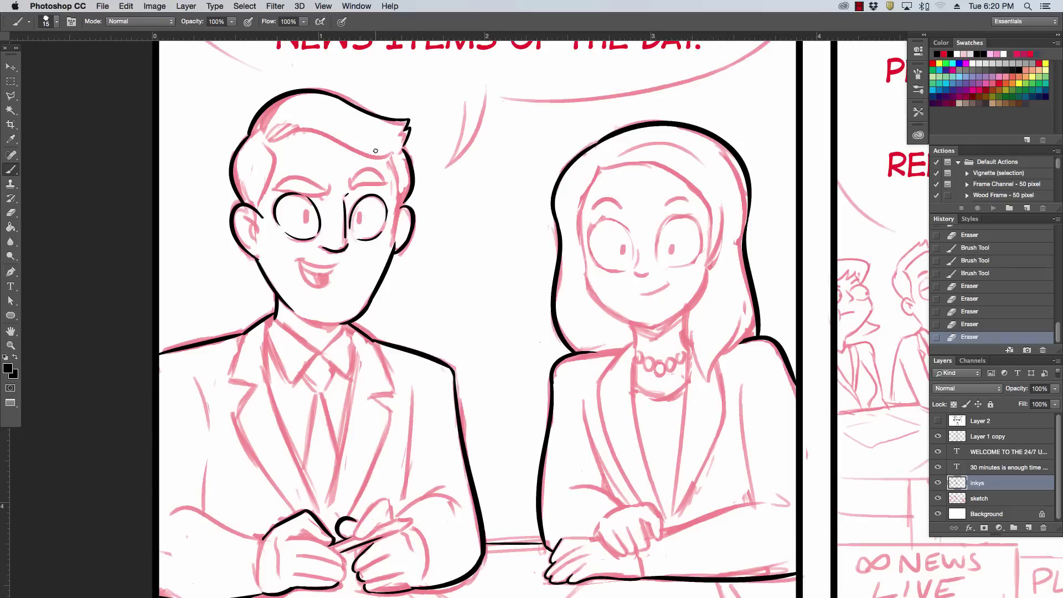
pyautogui.click(346, 238)
# - Ink the man's eyebrow, ear and jaw outline, and the left corner of his mouth
pyautogui.moveTo(274, 191)
pyautogui.mouseDown()
pyautogui.moveTo(331, 183)
pyautogui.moveTo(332, 194)
pyautogui.moveTo(349, 177)
pyautogui.moveTo(384, 178)
pyautogui.moveTo(400, 202)
pyautogui.moveTo(397, 244)
pyautogui.mouseUp()
pyautogui.hotkey('ctrl', 'z')
pyautogui.hotkey('ctrl', 'z')
pyautogui.hotkey('ctrl', 'z')
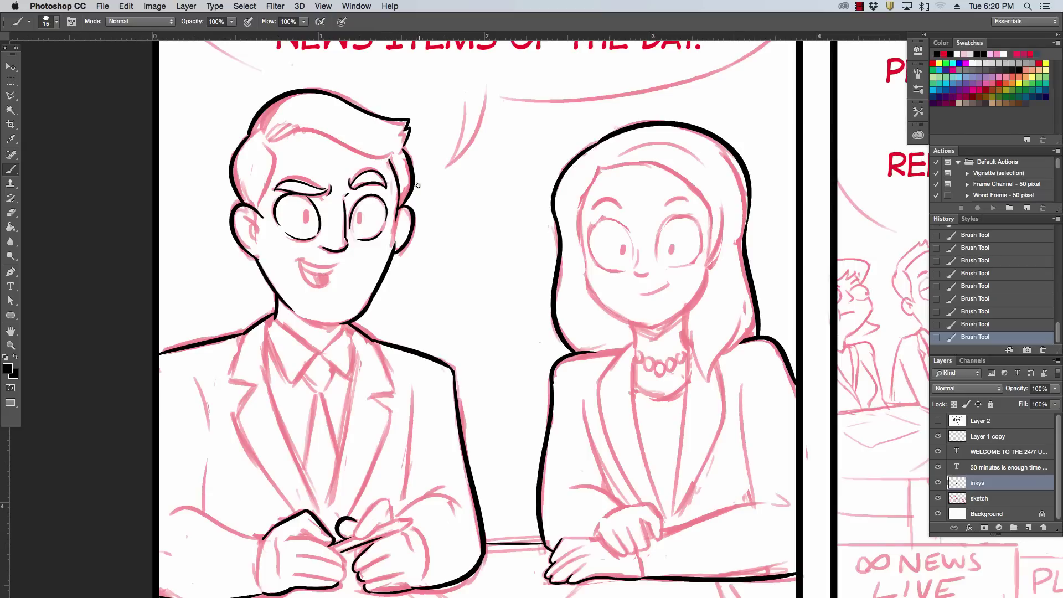
pyautogui.moveTo(394, 233); pyautogui.dragTo(394, 252)
pyautogui.moveTo(292, 260)
pyautogui.mouseDown()
pyautogui.moveTo(341, 264)
pyautogui.moveTo(334, 280)
pyautogui.moveTo(336, 268)
pyautogui.mouseUp()
# - Step back and forward through history to settle the man's final mouth strokes
pyautogui.click(969, 324)
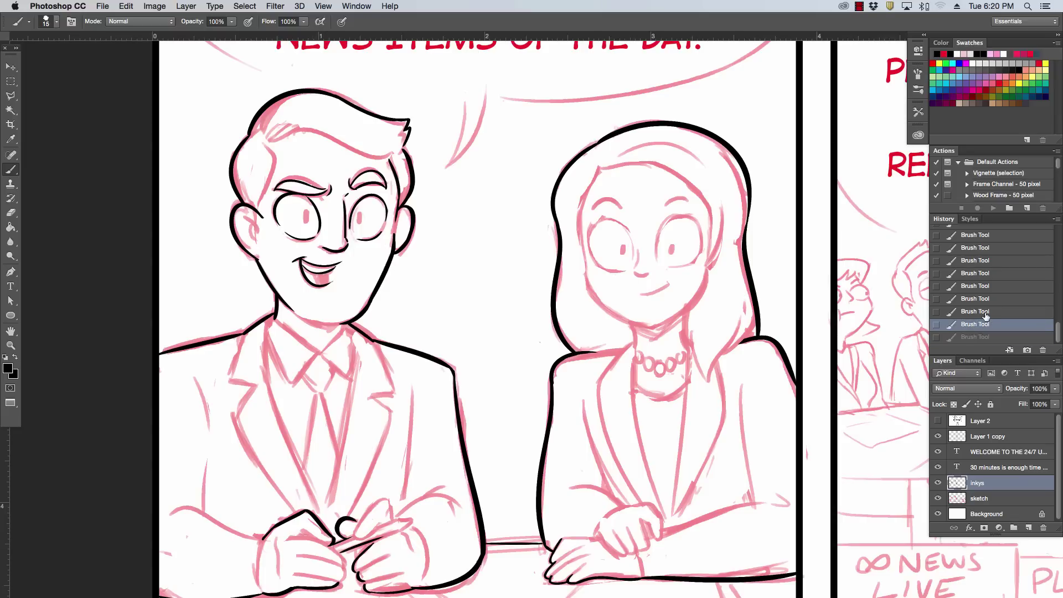
pyautogui.click(984, 312)
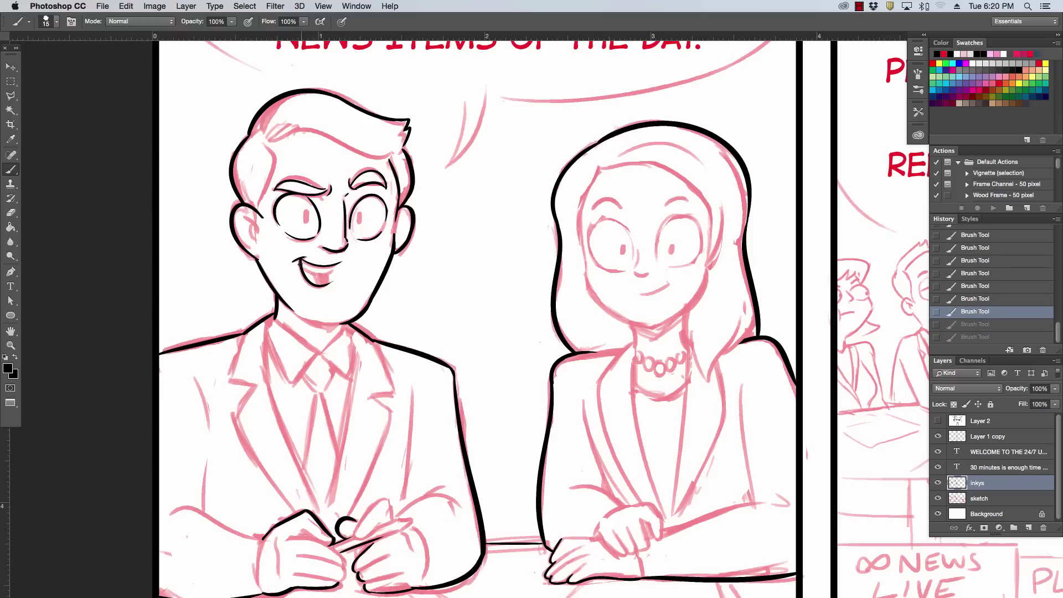
pyautogui.hotkey('ctrl', 'shift', 'z')
pyautogui.hotkey('ctrl', 'shift', 'z')
pyautogui.hotkey('ctrl', 'z')
pyautogui.hotkey('ctrl', 'z')
pyautogui.hotkey('ctrl', 'z')
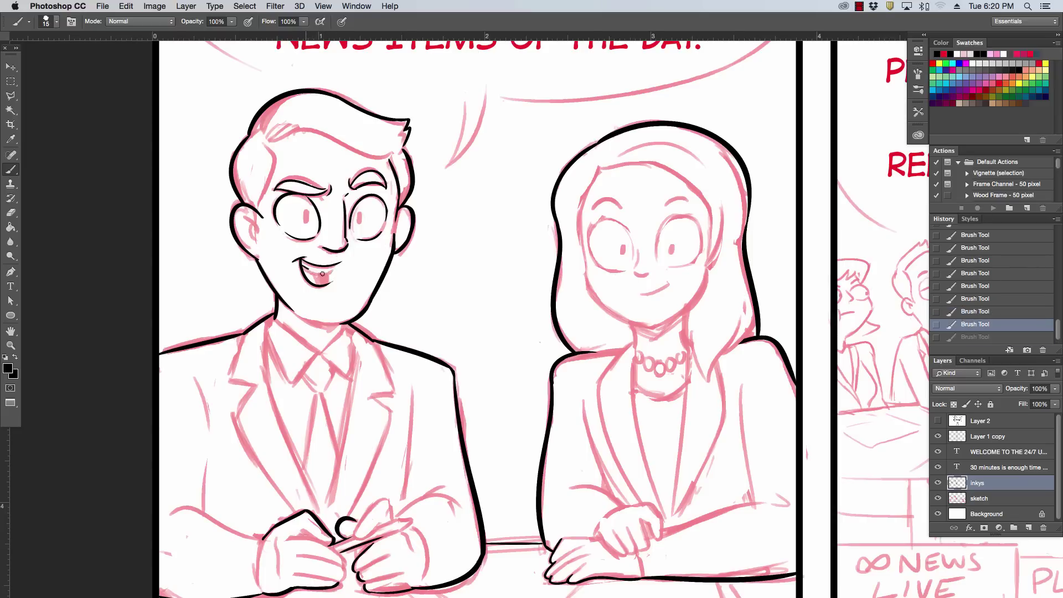
pyautogui.hotkey('ctrl', 'shift', 'z')
# - Ink the man's chin line below the mouth, comparing it on and off
pyautogui.hotkey('ctrl', 'z')
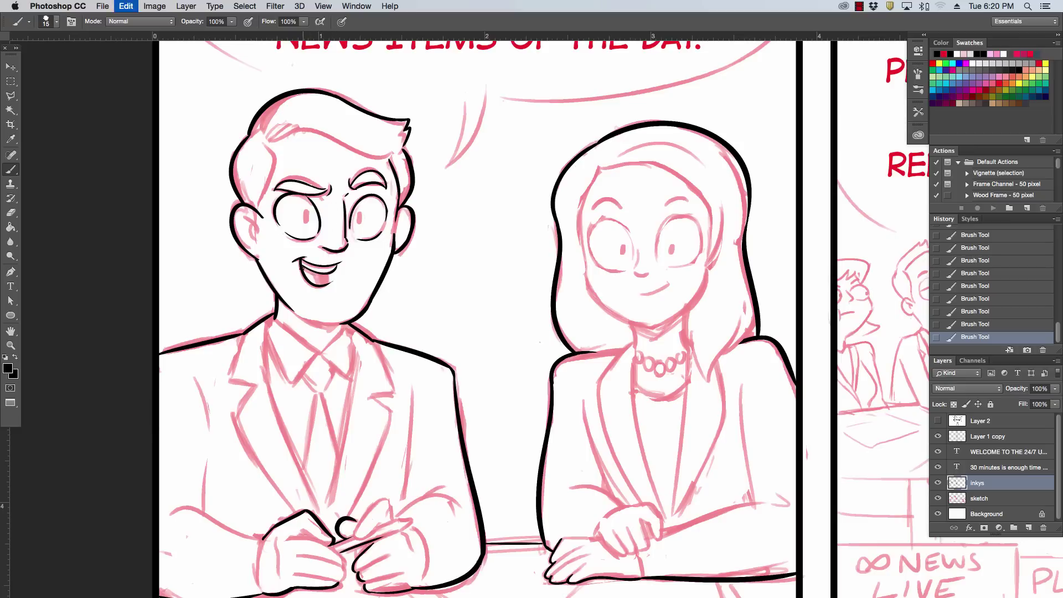
pyautogui.hotkey('ctrl', 'shift', 'z')
pyautogui.moveTo(307, 320); pyautogui.dragTo(350, 319)
pyautogui.hotkey('ctrl', 'z')
pyautogui.hotkey('ctrl', 'shift', 'z')
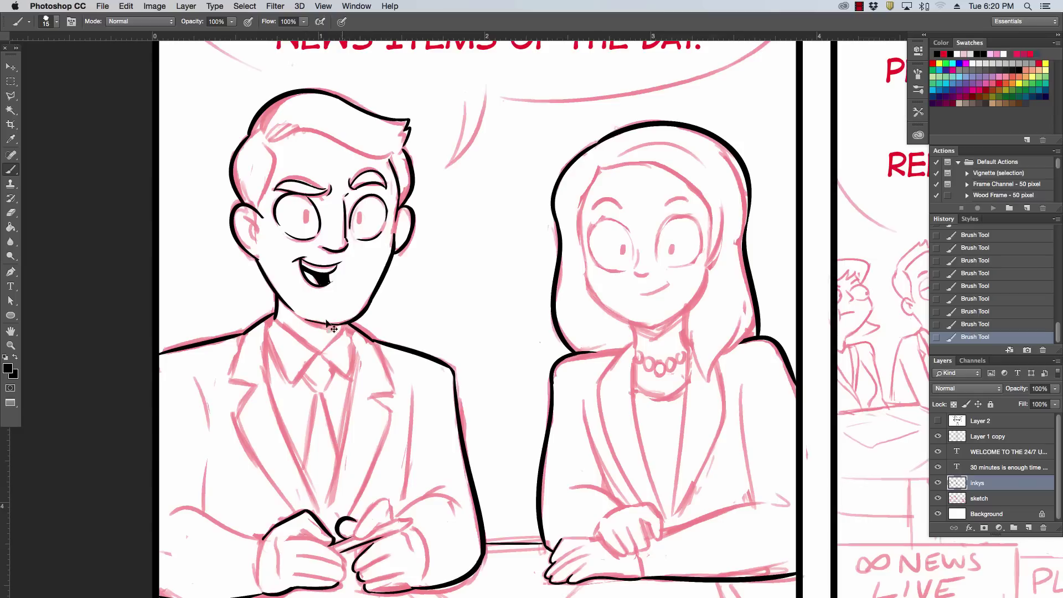
pyautogui.hotkey('ctrl', 'z')
pyautogui.hotkey('ctrl', 'shift', 'z')
# - Paint the man's left pupil and ink the inside of his ear and his hairline
pyautogui.hotkey('ctrl', 'z')
pyautogui.hotkey('ctrl', 'shift', 'z')
pyautogui.moveTo(305, 212); pyautogui.dragTo(359, 220)
pyautogui.hotkey('ctrl', 'z')
pyautogui.moveTo(247, 222)
pyautogui.mouseDown()
pyautogui.moveTo(262, 235)
pyautogui.moveTo(277, 145)
pyautogui.mouseUp()
pyautogui.hotkey('ctrl', 'z')
pyautogui.moveTo(265, 218)
pyautogui.mouseDown()
pyautogui.moveTo(277, 155)
pyautogui.moveTo(263, 140)
pyautogui.mouseUp()
pyautogui.moveTo(263, 143)
pyautogui.mouseDown()
pyautogui.moveTo(343, 138)
pyautogui.moveTo(396, 154)
pyautogui.mouseUp()
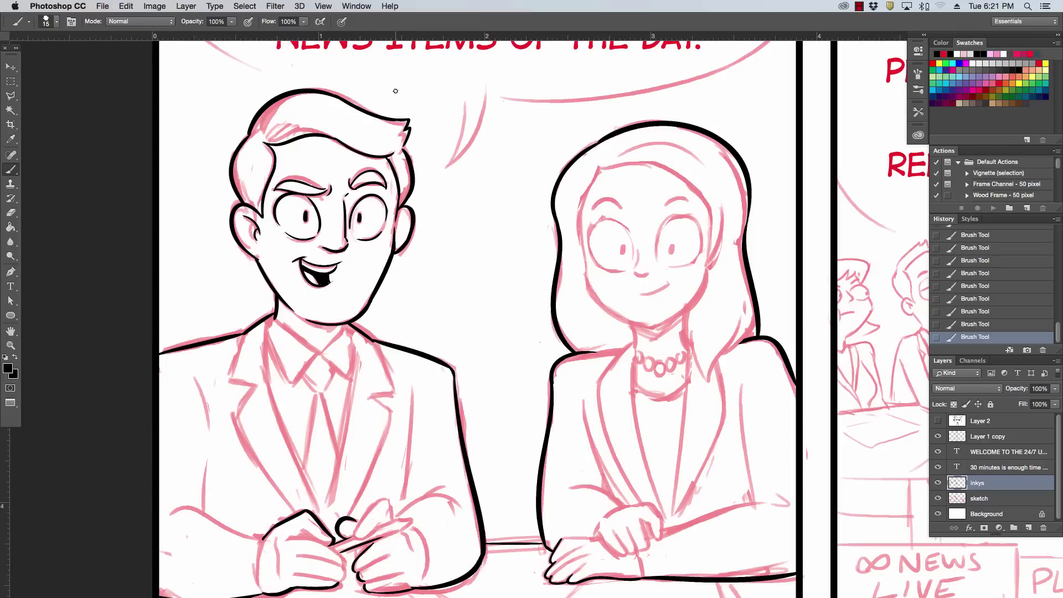
# - Ink the left side of the man's hair outline and his collar line from the neck
pyautogui.moveTo(261, 122); pyautogui.dragTo(256, 135)
pyautogui.moveTo(275, 320); pyautogui.dragTo(327, 354)
pyautogui.hotkey('ctrl', 'z')
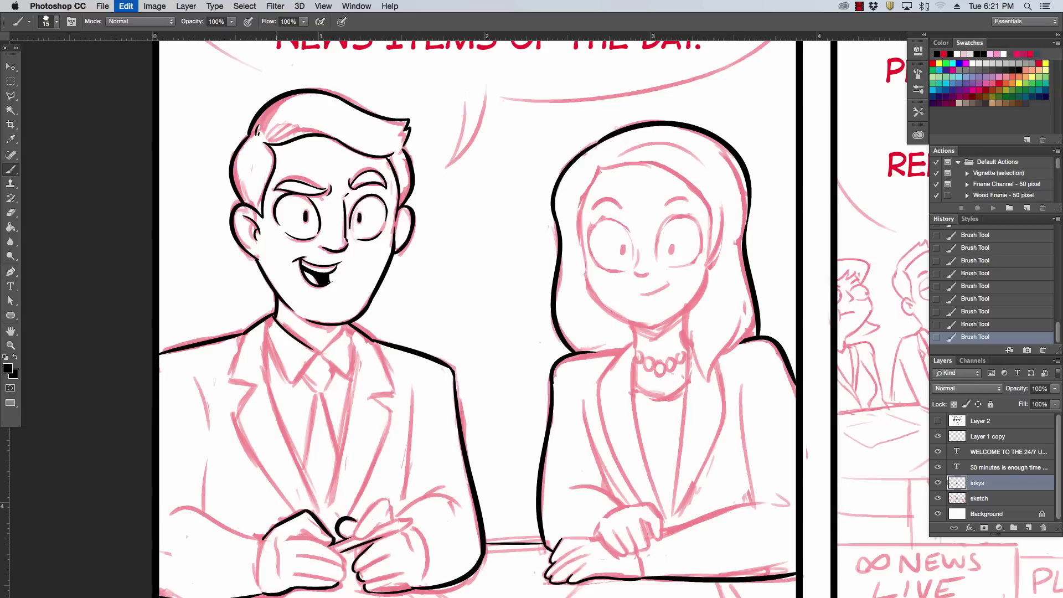
pyautogui.moveTo(275, 320); pyautogui.dragTo(327, 354)
# - Ink the jacket lapel from the neck down toward the hands, retrying its length
pyautogui.moveTo(269, 320); pyautogui.dragTo(274, 418)
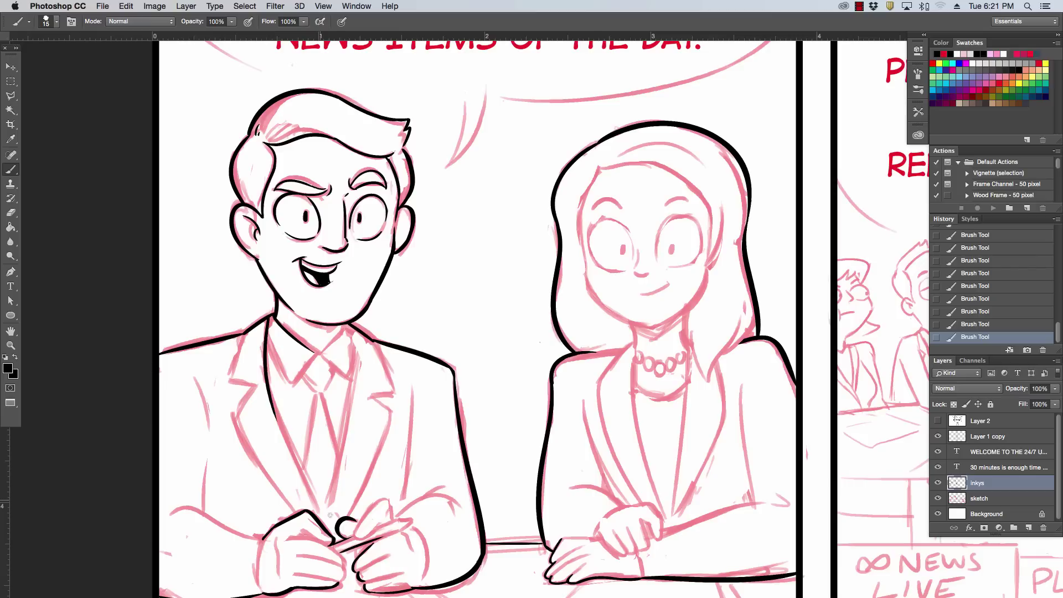
pyautogui.hotkey('ctrl', 'z')
pyautogui.moveTo(270, 316); pyautogui.dragTo(278, 430)
pyautogui.hotkey('ctrl', 'z')
pyautogui.moveTo(270, 316); pyautogui.dragTo(296, 468)
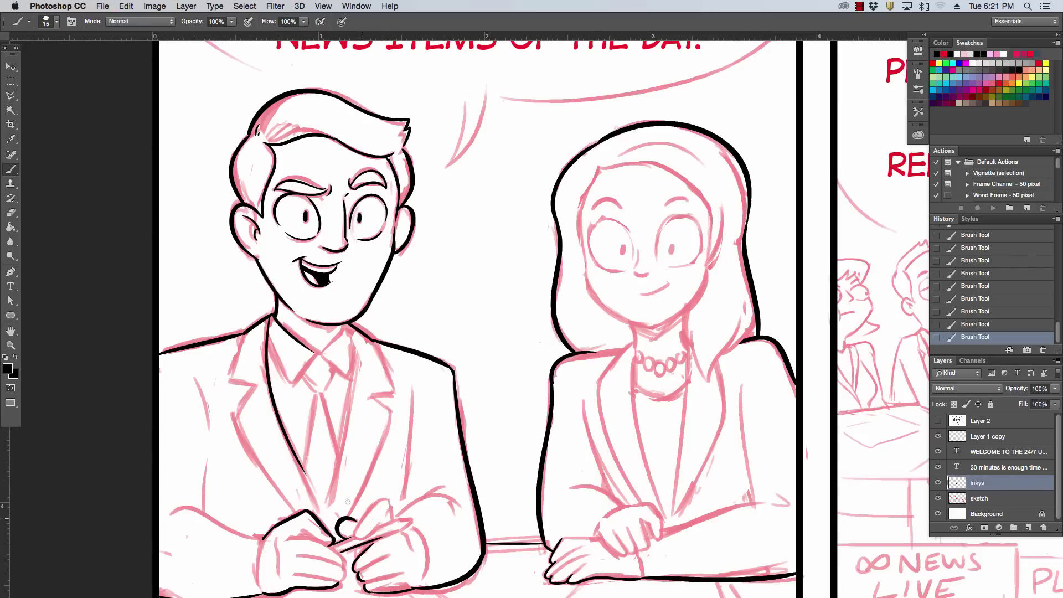
pyautogui.hotkey('ctrl', 'z')
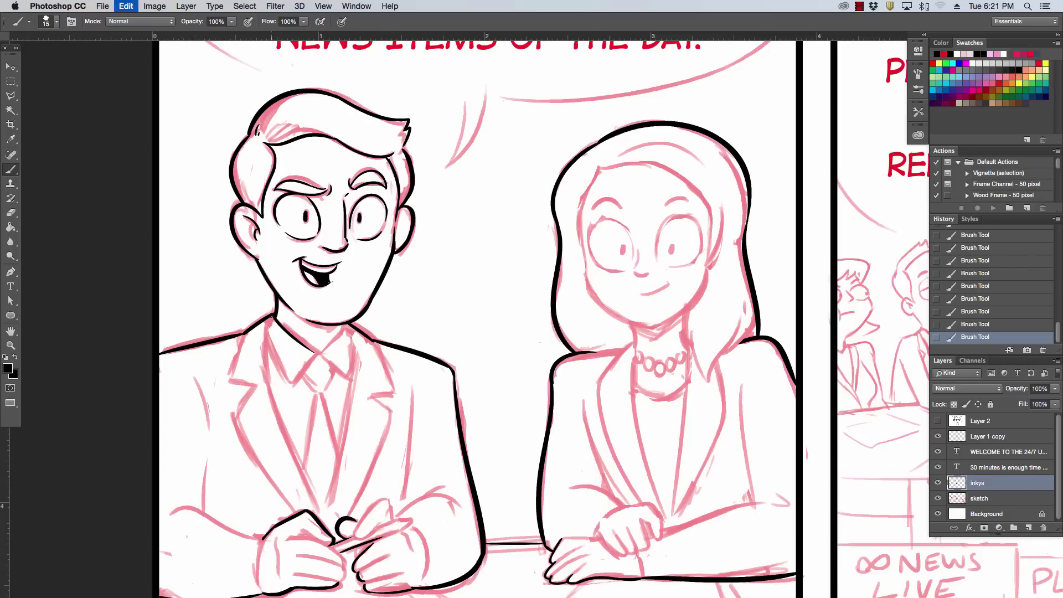
pyautogui.moveTo(270, 317); pyautogui.dragTo(316, 507)
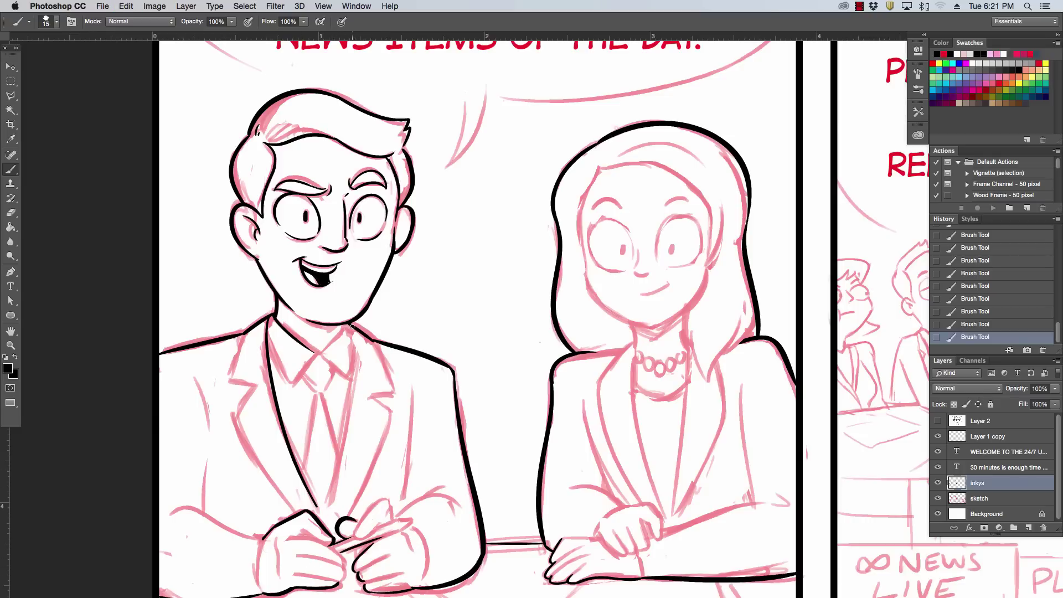
# - Ink the tie edge, jacket edge above the hands, the sleeve curve and the hand's right edge
pyautogui.moveTo(352, 326); pyautogui.dragTo(331, 498)
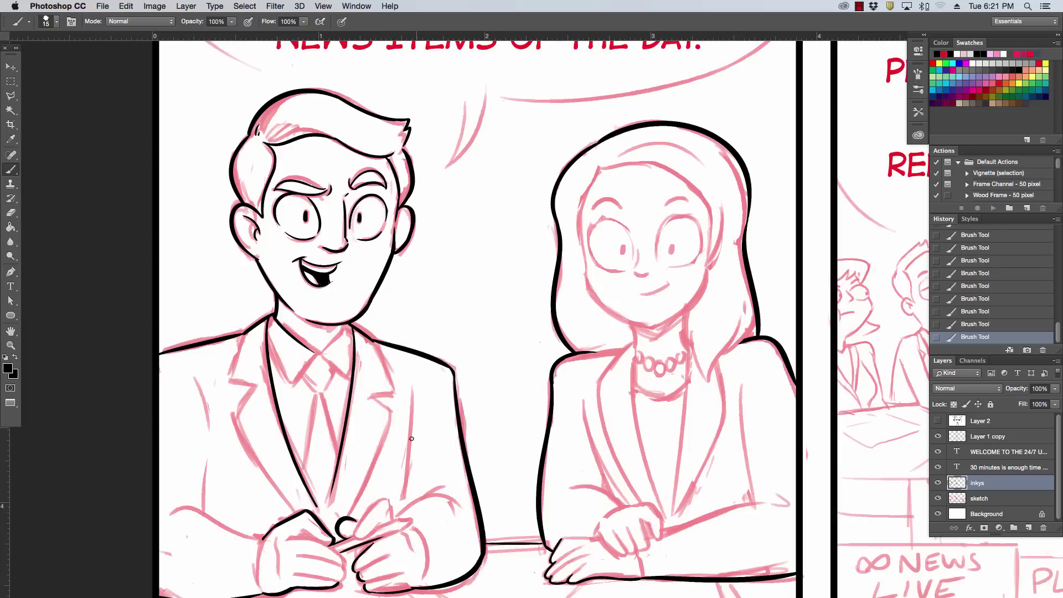
pyautogui.moveTo(401, 512); pyautogui.dragTo(413, 391)
pyautogui.moveTo(394, 514)
pyautogui.mouseDown()
pyautogui.moveTo(457, 499)
pyautogui.moveTo(445, 483)
pyautogui.mouseUp()
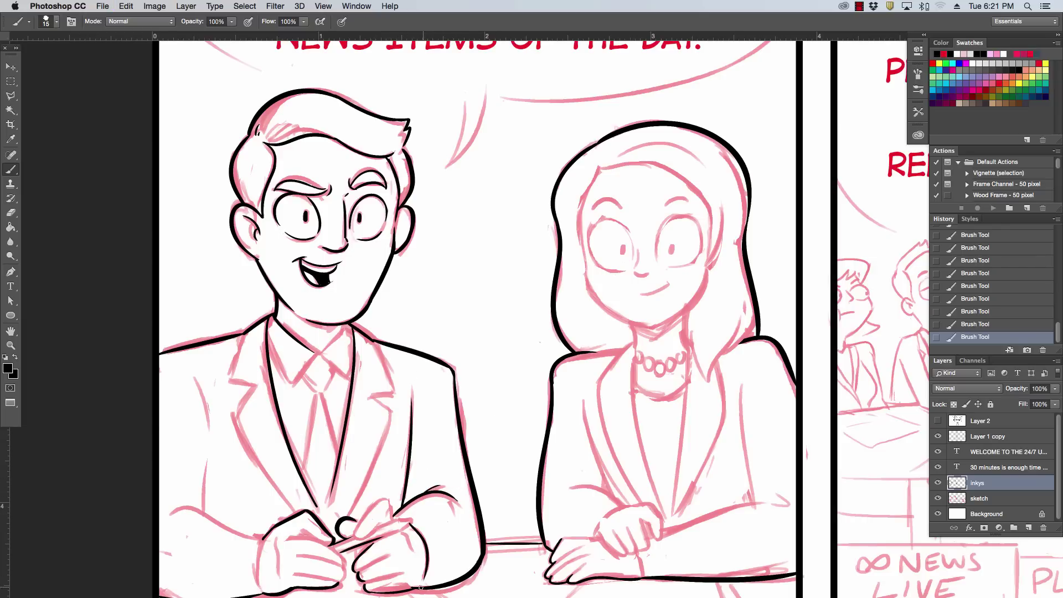
pyautogui.moveTo(421, 587); pyautogui.dragTo(428, 553)
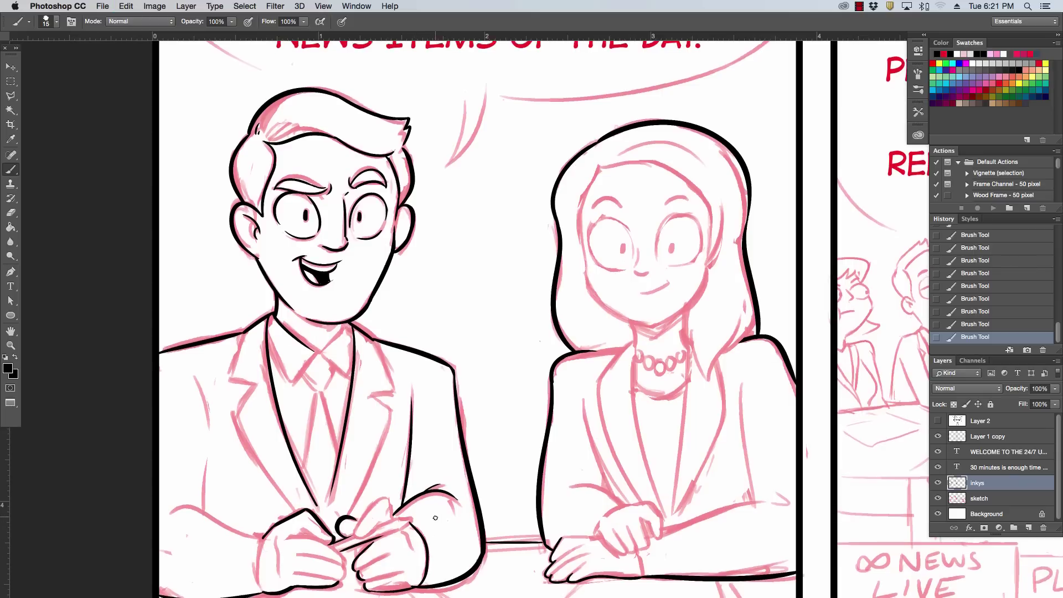
# - Ink the outline of the man's left hand, redrawing it as a thin line
pyautogui.scroll(-3, 436, 523)
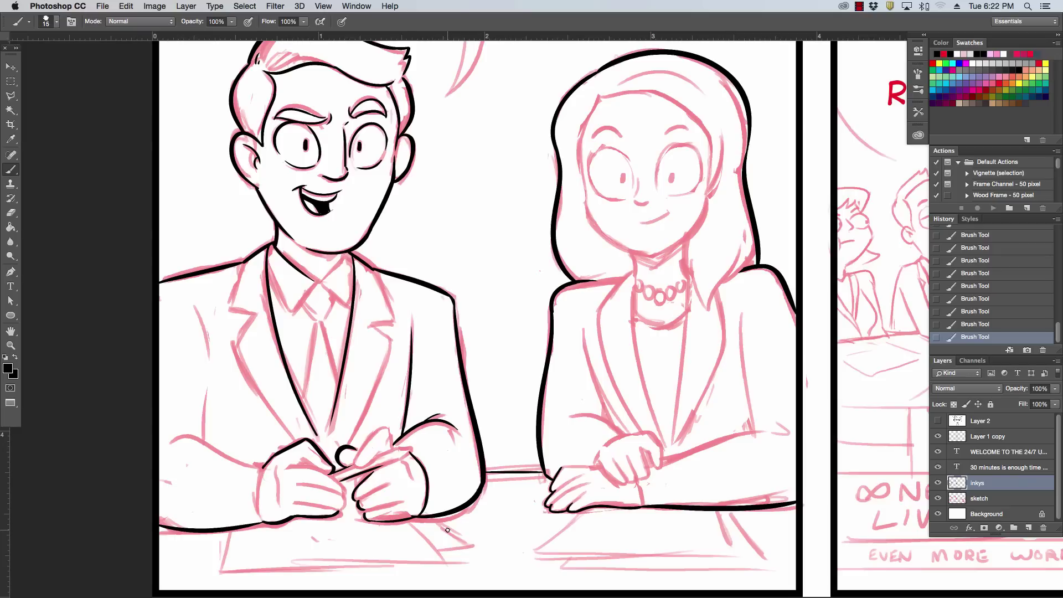
pyautogui.moveTo(297, 468); pyautogui.dragTo(343, 490)
pyautogui.hotkey('ctrl', 'z')
pyautogui.moveTo(290, 466); pyautogui.dragTo(348, 492)
pyautogui.hotkey('ctrl', 'z')
pyautogui.hotkey('ctrl', 'z')
pyautogui.moveTo(291, 467)
pyautogui.mouseDown()
pyautogui.moveTo(342, 487)
pyautogui.moveTo(340, 508)
pyautogui.mouseUp()
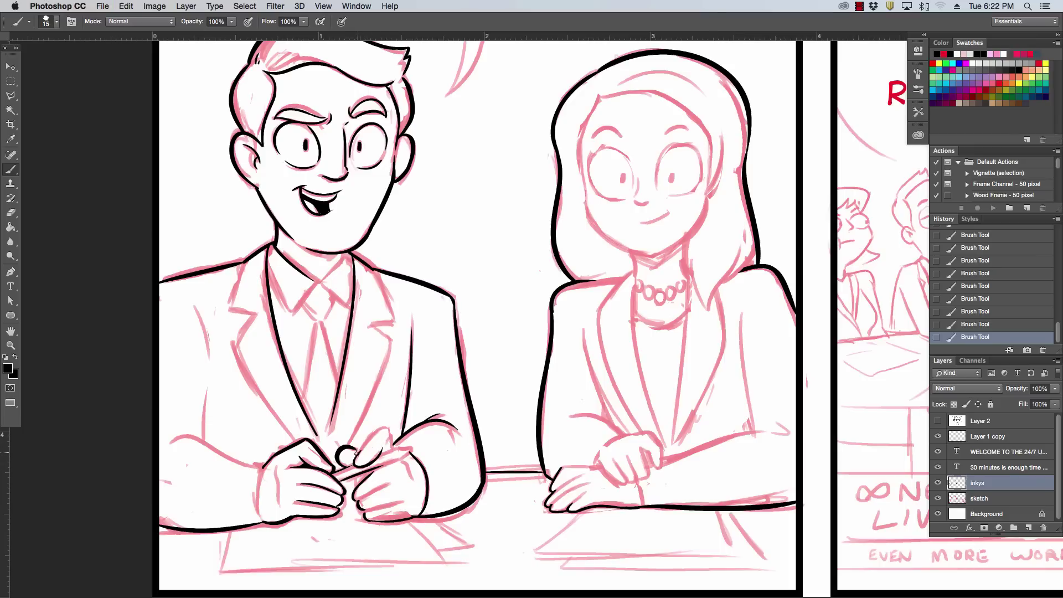
pyautogui.press('super+z')
pyautogui.press('super+z')
# - Ink the fingers of the left hand and the lower hand, undoing an extra dab
pyautogui.moveTo(357, 455)
pyautogui.mouseDown()
pyautogui.moveTo(391, 429)
pyautogui.moveTo(400, 455)
pyautogui.mouseUp()
pyautogui.moveTo(357, 498)
pyautogui.mouseDown()
pyautogui.moveTo(414, 498)
pyautogui.moveTo(390, 504)
pyautogui.moveTo(408, 464)
pyautogui.mouseUp()
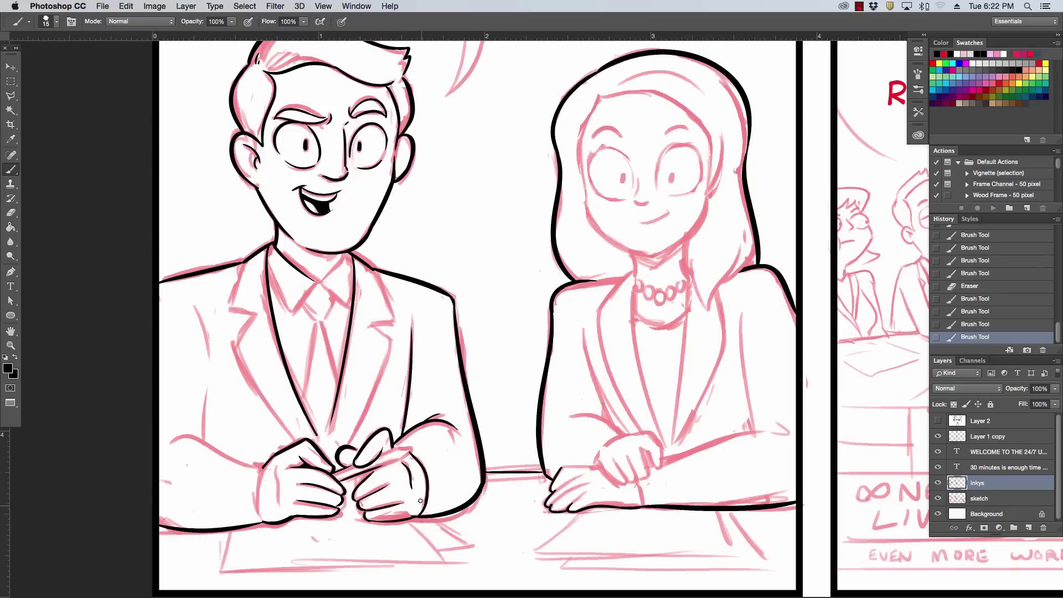
pyautogui.hotkey('ctrl', 'z')
pyautogui.hotkey('ctrl', 'z')
pyautogui.click(356, 471)
pyautogui.click(361, 464)
pyautogui.press('cmd+z')
# - Touch up ink near the man's hands and erase stray marks there
pyautogui.click(357, 449)
pyautogui.moveTo(380, 455)
pyautogui.mouseDown()
pyautogui.moveTo(403, 447)
pyautogui.moveTo(383, 470)
pyautogui.moveTo(401, 457)
pyautogui.mouseUp()
pyautogui.press('cmd+z')
pyautogui.press('e')
pyautogui.moveTo(400, 455); pyautogui.dragTo(407, 450)
pyautogui.moveTo(413, 447); pyautogui.dragTo(430, 417)
pyautogui.moveTo(408, 451)
pyautogui.mouseDown()
pyautogui.moveTo(415, 446)
pyautogui.moveTo(404, 455)
pyautogui.moveTo(412, 446)
pyautogui.moveTo(397, 446)
pyautogui.moveTo(372, 473)
pyautogui.mouseUp()
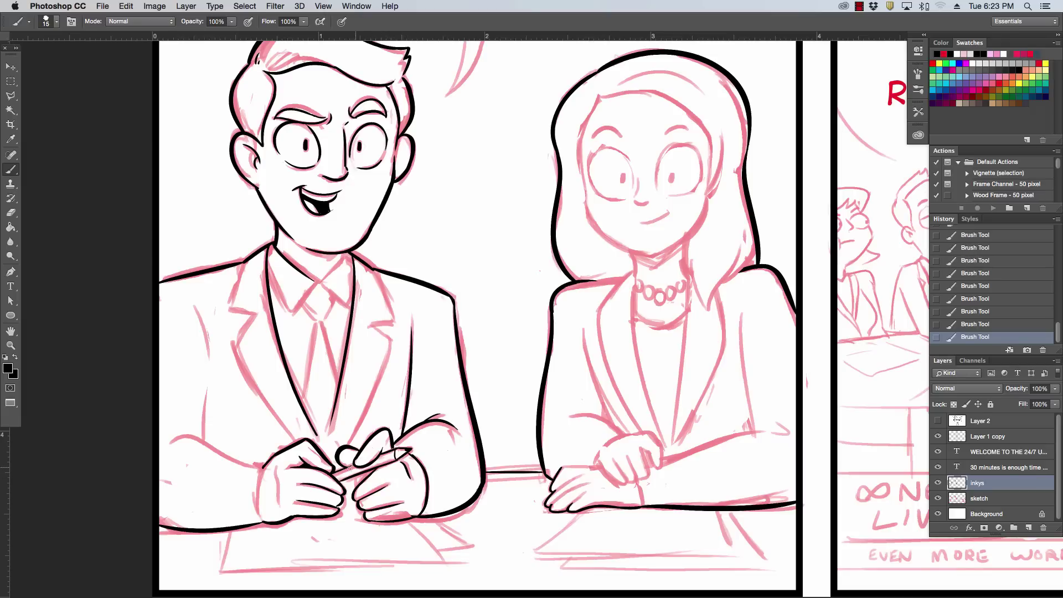
# - Ink the left edge of the man's left hand and along his left sleeve
pyautogui.moveTo(274, 470)
pyautogui.mouseDown()
pyautogui.moveTo(277, 499)
pyautogui.moveTo(261, 520)
pyautogui.mouseUp()
pyautogui.hotkey('ctrl', 'z')
pyautogui.click(271, 470)
pyautogui.hotkey('ctrl', 'z')
pyautogui.moveTo(181, 436); pyautogui.dragTo(264, 461)
pyautogui.click(196, 436)
pyautogui.hotkey('ctrl', 'z')
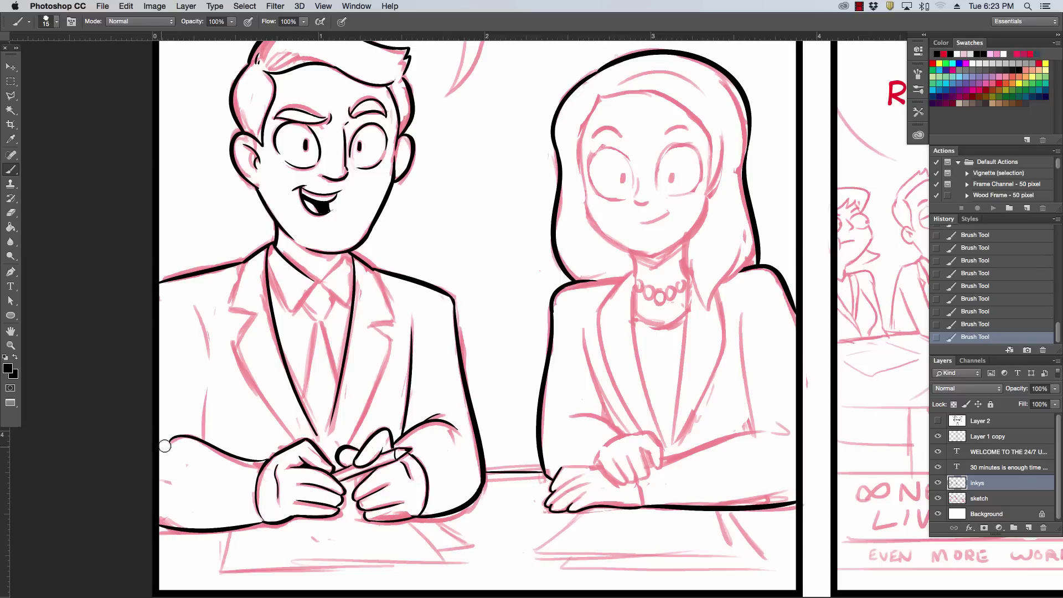
# - Clean up the man's left arm outline and ink the curve of his shoulder
pyautogui.moveTo(165, 446); pyautogui.dragTo(188, 443)
pyautogui.moveTo(206, 388); pyautogui.dragTo(203, 440)
pyautogui.hotkey('ctrl', 'z')
pyautogui.hotkey('ctrl', 'z')
pyautogui.hotkey('ctrl', 'z')
pyautogui.moveTo(185, 300); pyautogui.dragTo(209, 345)
pyautogui.hotkey('ctrl', 'z')
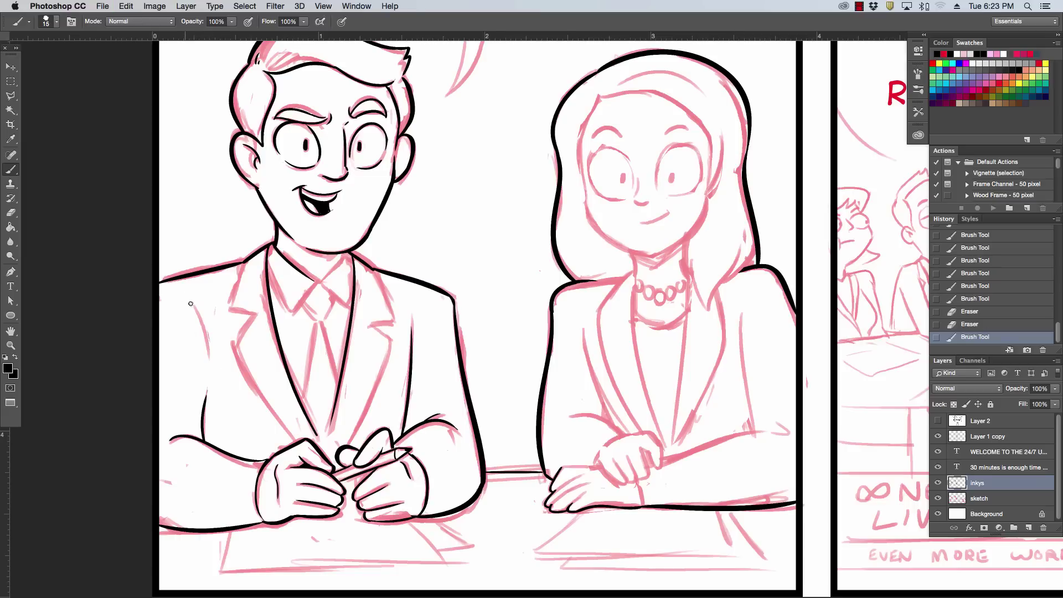
pyautogui.hotkey('ctrl', 'z')
pyautogui.hotkey('ctrl', 'z')
pyautogui.hotkey('ctrl', 'z')
# - Erase marks at the lapel bottom and touch up ink around the hands, tie and shirt
pyautogui.moveTo(296, 449); pyautogui.dragTo(307, 459)
pyautogui.moveTo(304, 451); pyautogui.dragTo(313, 461)
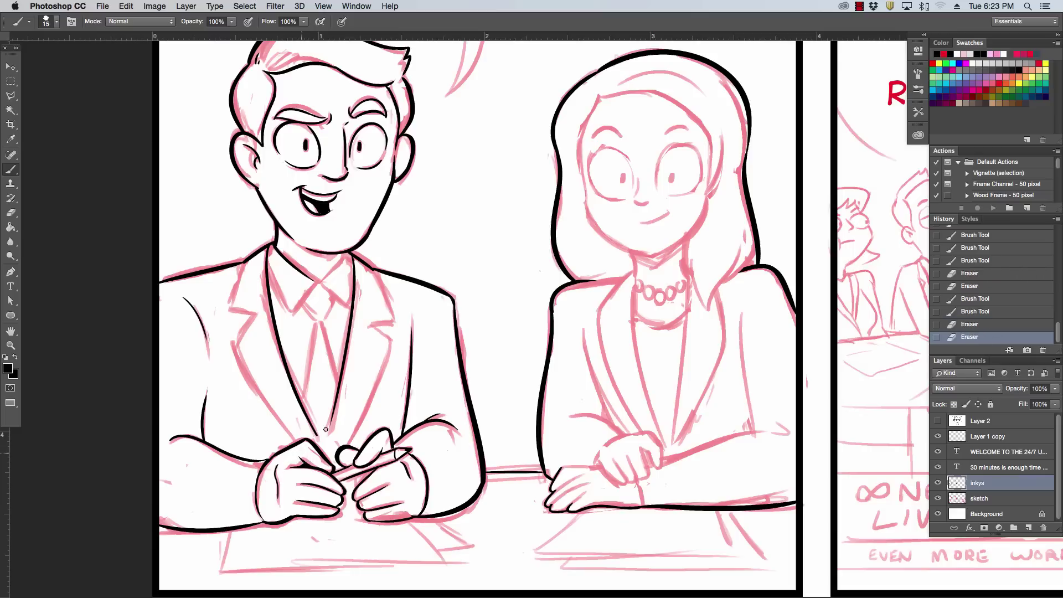
pyautogui.moveTo(261, 521); pyautogui.dragTo(263, 460)
pyautogui.moveTo(405, 518)
pyautogui.mouseDown()
pyautogui.moveTo(387, 520)
pyautogui.moveTo(408, 512)
pyautogui.mouseUp()
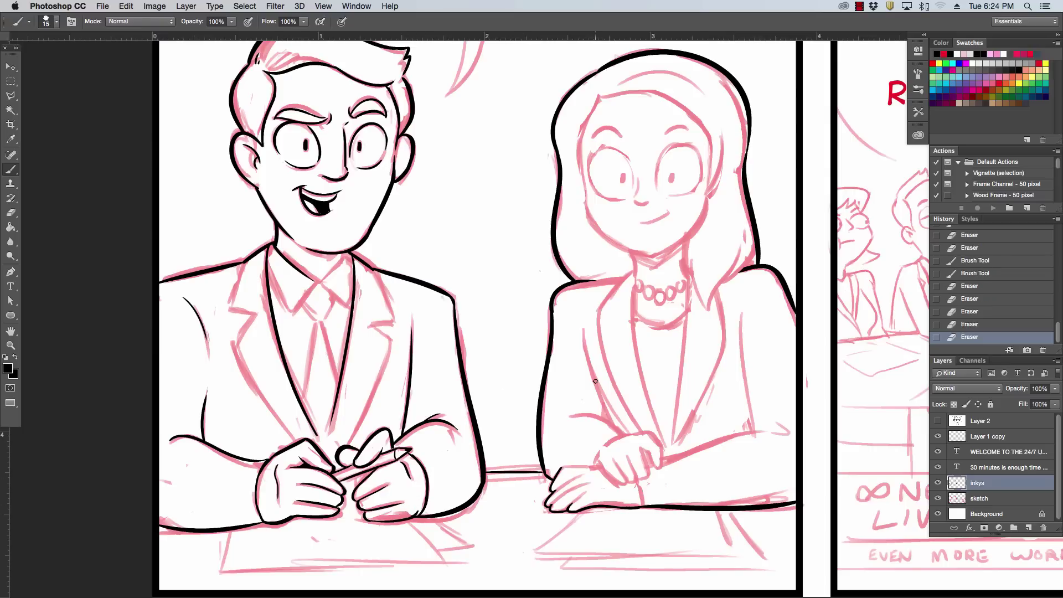
pyautogui.moveTo(367, 474); pyautogui.dragTo(399, 446)
pyautogui.moveTo(401, 443); pyautogui.dragTo(422, 426)
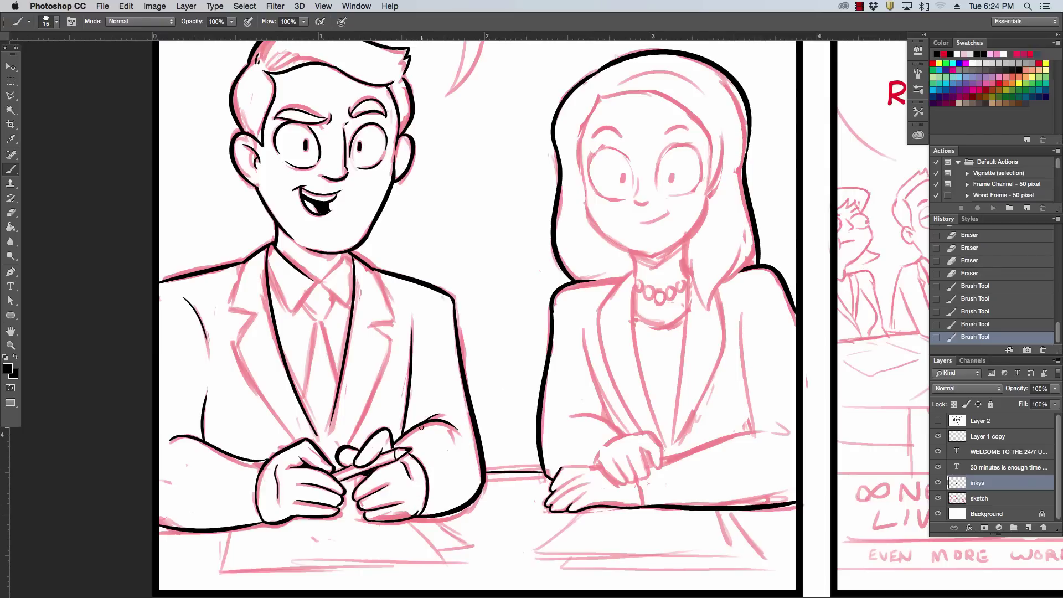
pyautogui.moveTo(322, 453)
pyautogui.mouseDown()
pyautogui.moveTo(335, 398)
pyautogui.moveTo(328, 422)
pyautogui.mouseUp()
# - Ink the man's left lapel from the notch down toward the hands
pyautogui.moveTo(255, 321)
pyautogui.mouseDown()
pyautogui.moveTo(232, 348)
pyautogui.moveTo(297, 415)
pyautogui.mouseUp()
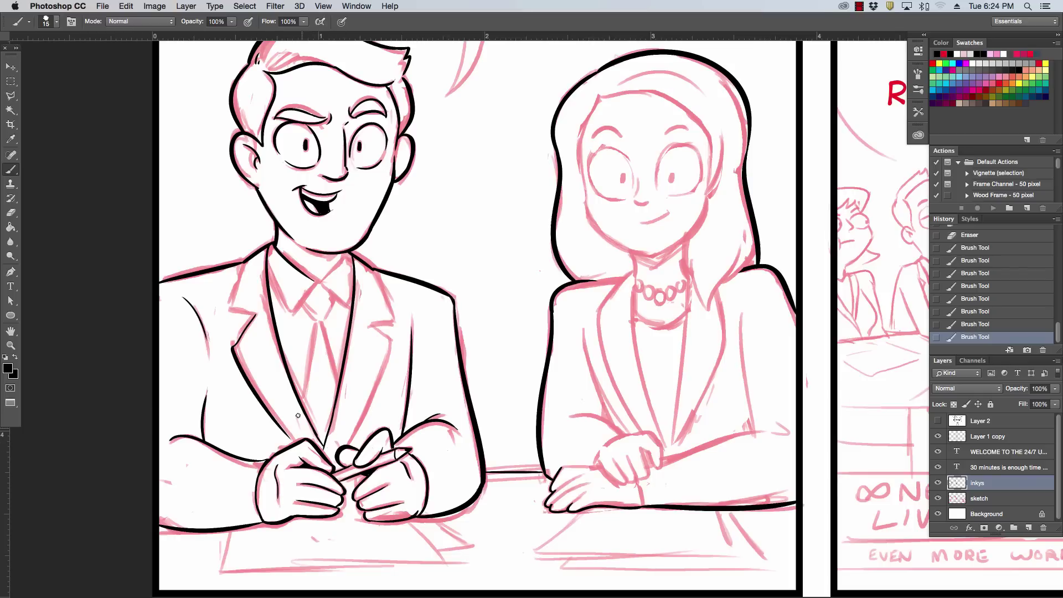
pyautogui.hotkey('ctrl', 'z')
pyautogui.moveTo(232, 351); pyautogui.dragTo(263, 303)
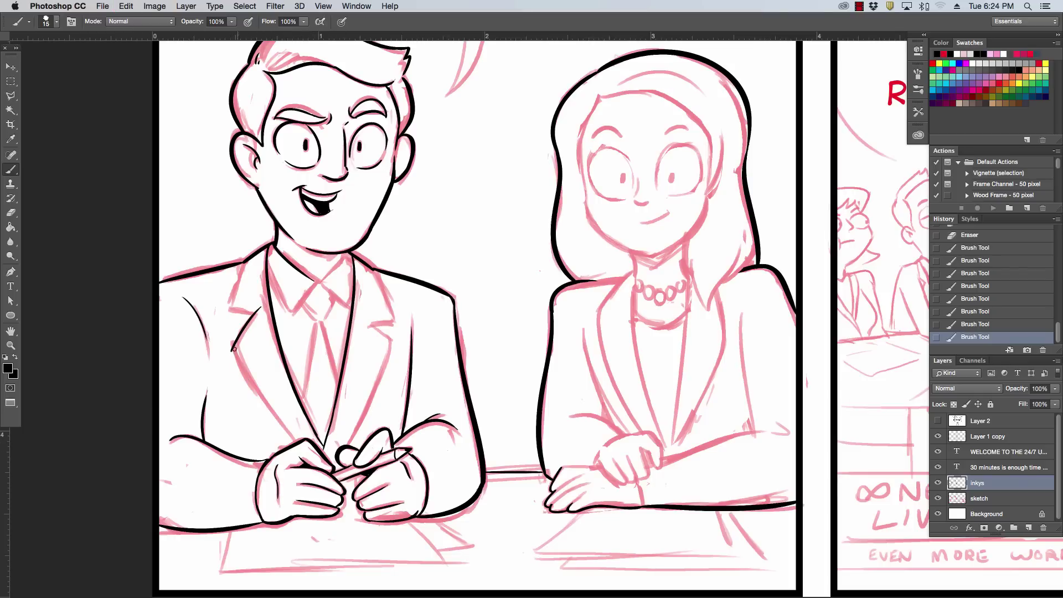
pyautogui.hotkey('ctrl', 'z')
pyautogui.moveTo(234, 350); pyautogui.dragTo(262, 310)
pyautogui.moveTo(232, 350); pyautogui.dragTo(291, 443)
pyautogui.hotkey('ctrl', 'z')
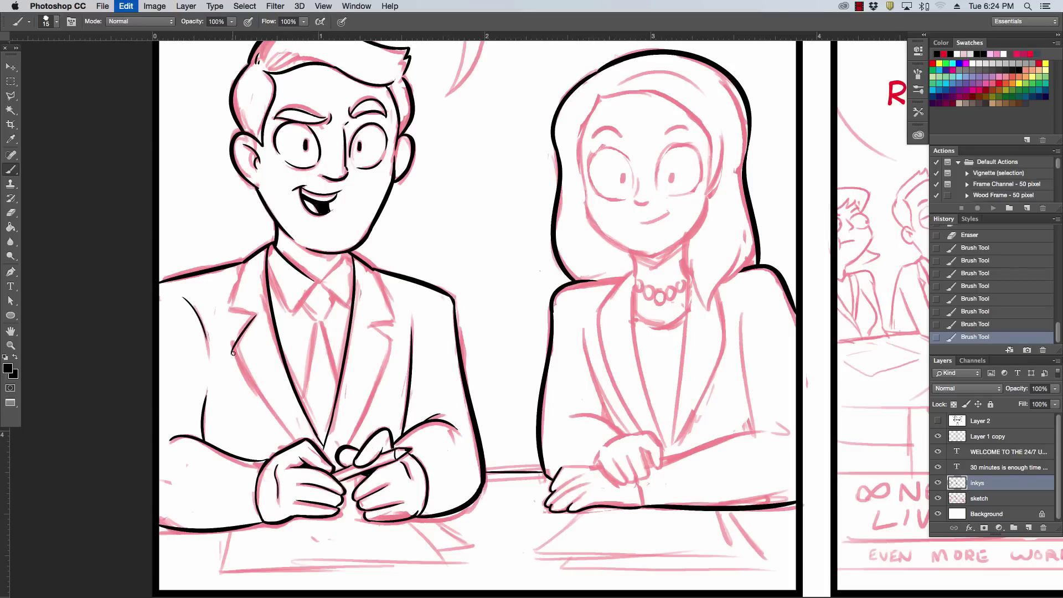
pyautogui.moveTo(233, 351); pyautogui.dragTo(294, 443)
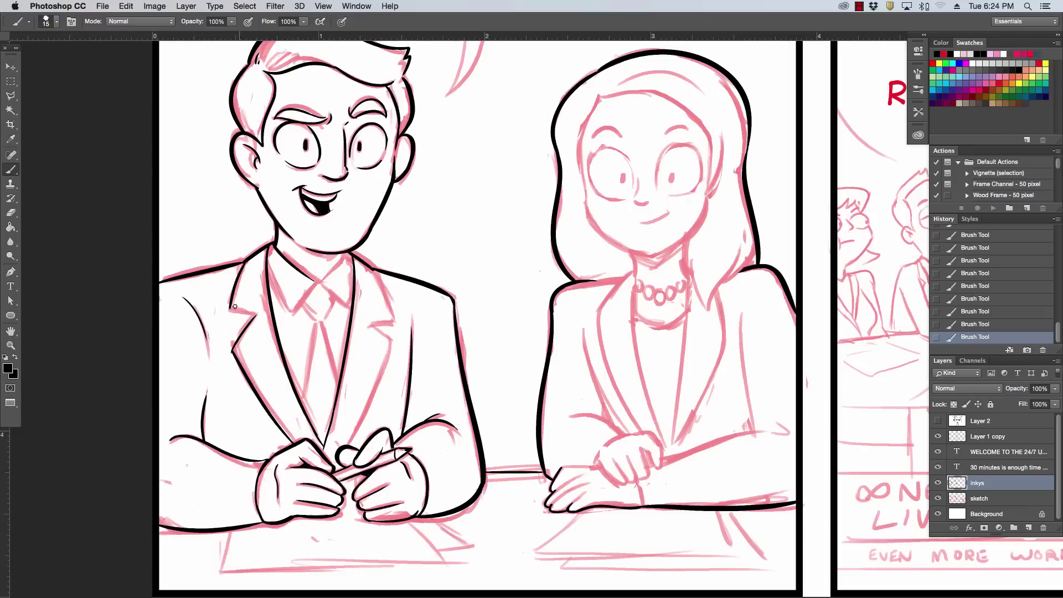
pyautogui.moveTo(231, 308); pyautogui.dragTo(266, 314)
pyautogui.hotkey('ctrl', 'z')
# - Ink the man's right lapel down toward the hands and erase ink near them
pyautogui.moveTo(389, 314)
pyautogui.mouseDown()
pyautogui.moveTo(365, 320)
pyautogui.moveTo(351, 443)
pyautogui.mouseUp()
pyautogui.hotkey('ctrl', 'z')
pyautogui.moveTo(389, 340); pyautogui.dragTo(352, 443)
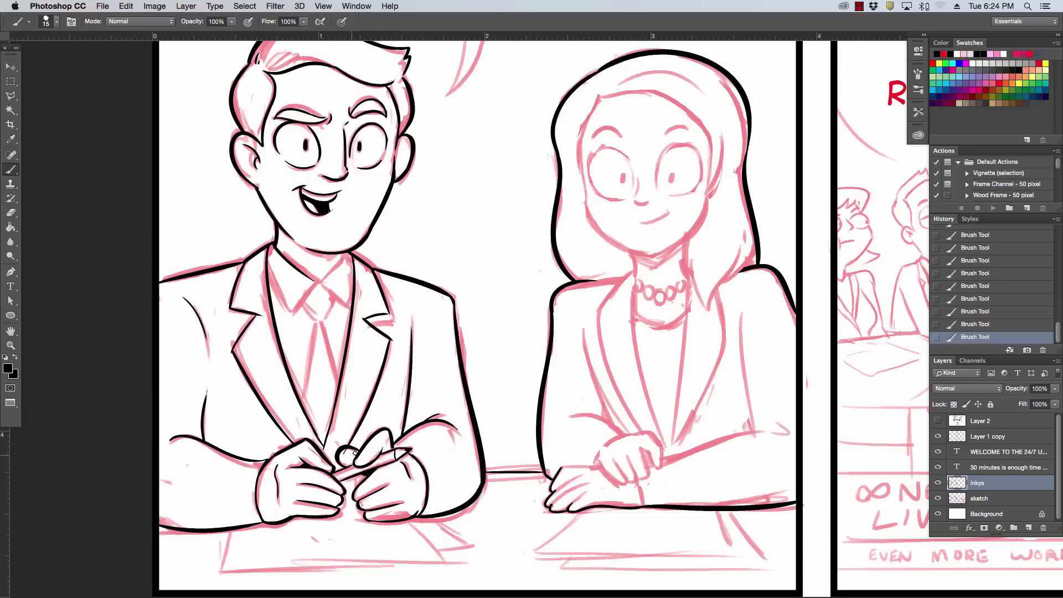
pyautogui.hotkey('ctrl', 'z')
pyautogui.moveTo(390, 339); pyautogui.dragTo(349, 445)
pyautogui.press('e')
pyautogui.moveTo(357, 446); pyautogui.dragTo(346, 457)
# - Ink the man's left and right shirt collar edges
pyautogui.moveTo(269, 257); pyautogui.dragTo(294, 316)
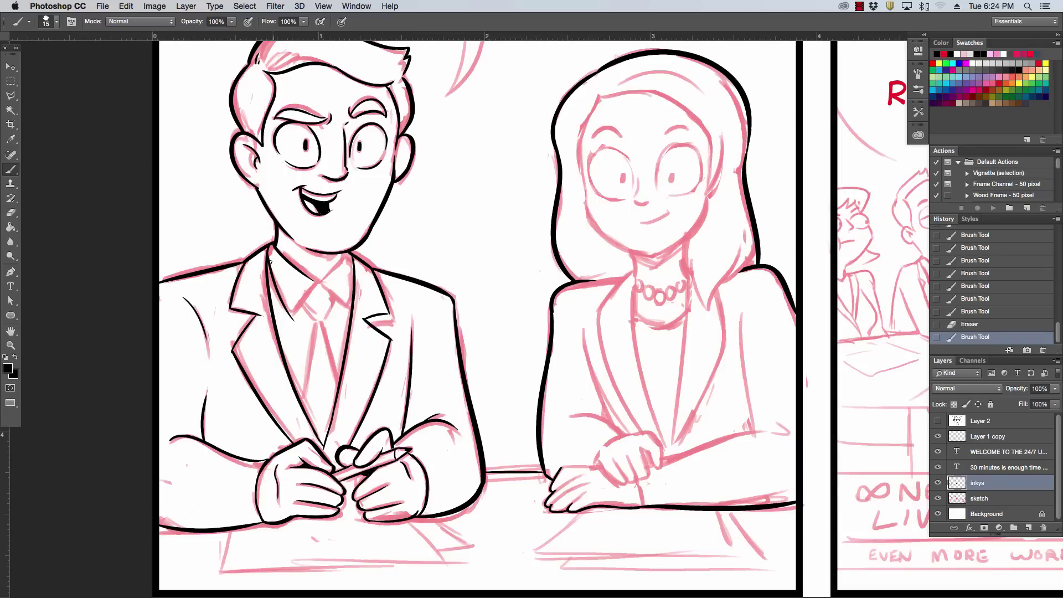
pyautogui.hotkey('ctrl', 'z')
pyautogui.moveTo(270, 257); pyautogui.dragTo(295, 316)
pyautogui.moveTo(294, 313)
pyautogui.mouseDown()
pyautogui.moveTo(310, 293)
pyautogui.moveTo(293, 319)
pyautogui.mouseUp()
pyautogui.hotkey('ctrl', 'z')
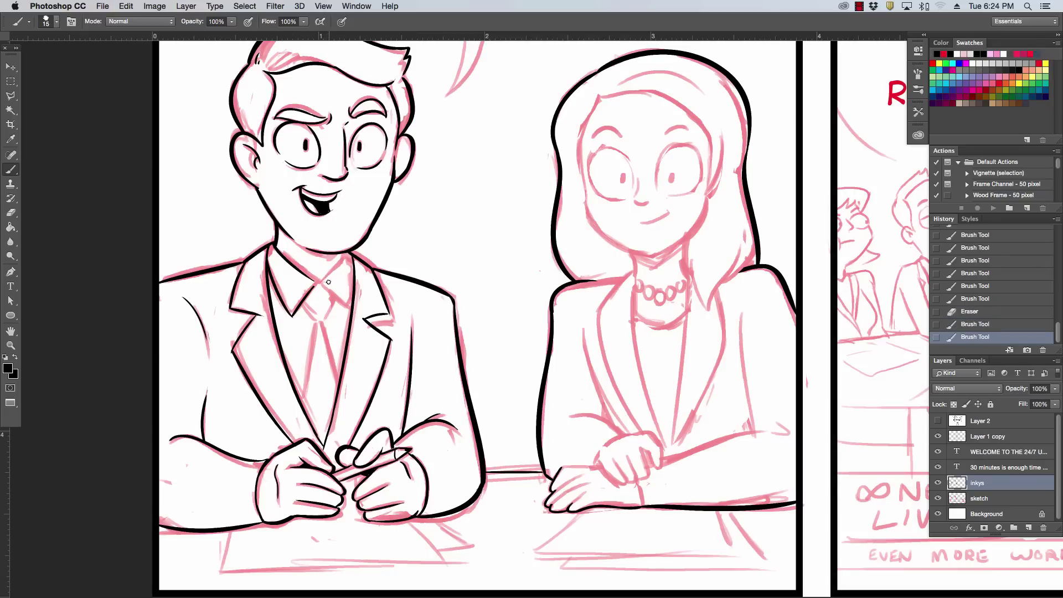
pyautogui.moveTo(328, 282)
pyautogui.mouseDown()
pyautogui.moveTo(344, 259)
pyautogui.moveTo(318, 281)
pyautogui.moveTo(346, 284)
pyautogui.mouseUp()
pyautogui.hotkey('ctrl', 'z')
pyautogui.hotkey('ctrl', 'z')
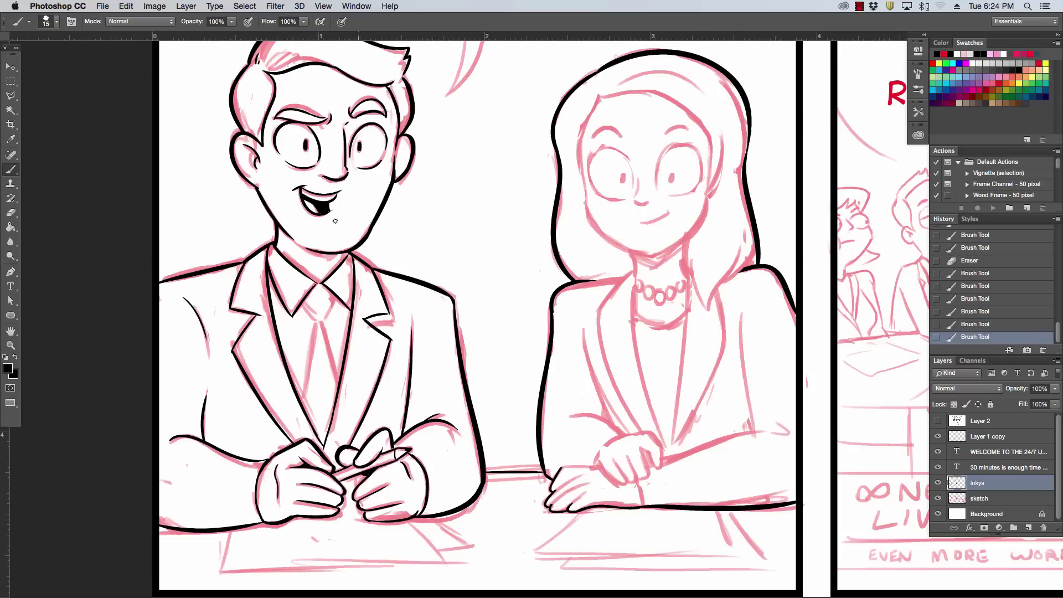
pyautogui.moveTo(309, 313)
pyautogui.mouseDown()
pyautogui.moveTo(322, 326)
pyautogui.moveTo(337, 294)
pyautogui.moveTo(310, 386)
pyautogui.mouseUp()
pyautogui.hotkey('ctrl', 'z')
pyautogui.hotkey('ctrl', 'z')
# - Ink the tie's left and right edges and erase stray bits around the collar and tie knot
pyautogui.hotkey('ctrl', 'z')
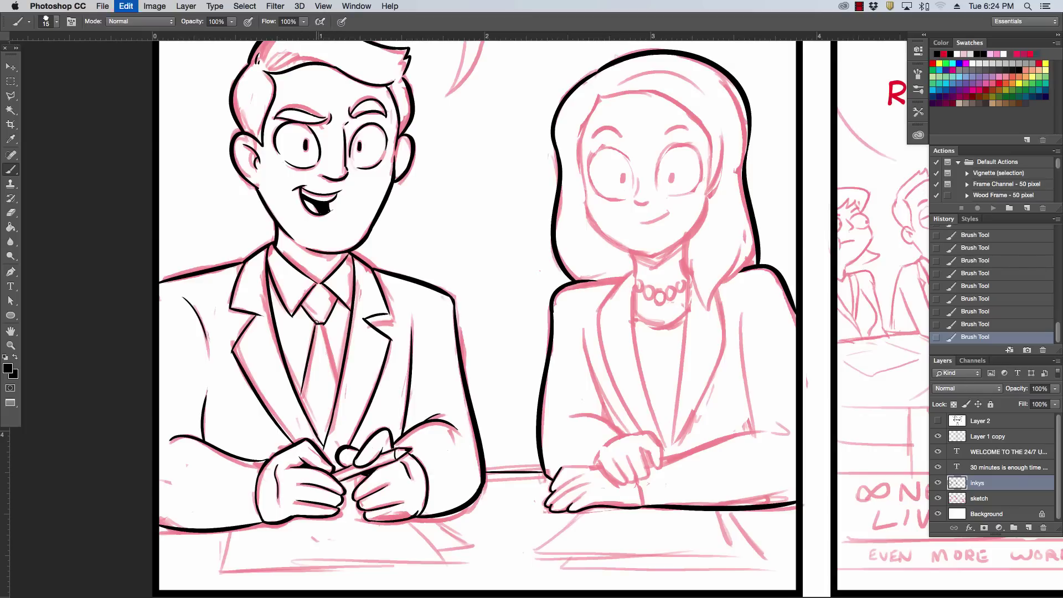
pyautogui.moveTo(317, 322); pyautogui.dragTo(302, 397)
pyautogui.hotkey('ctrl', 'z')
pyautogui.moveTo(315, 321); pyautogui.dragTo(303, 400)
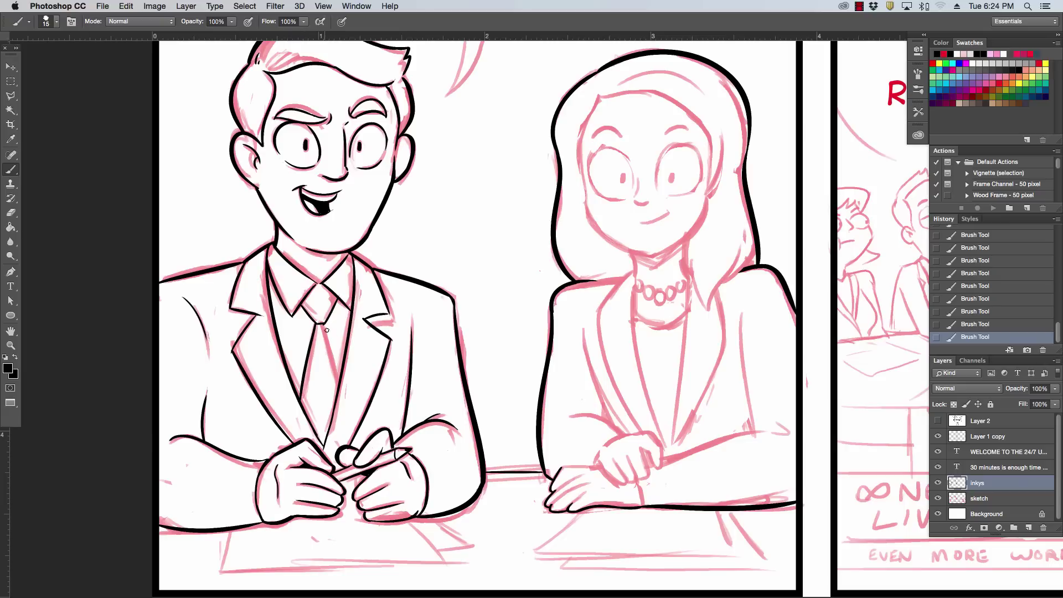
pyautogui.moveTo(327, 330); pyautogui.dragTo(340, 375)
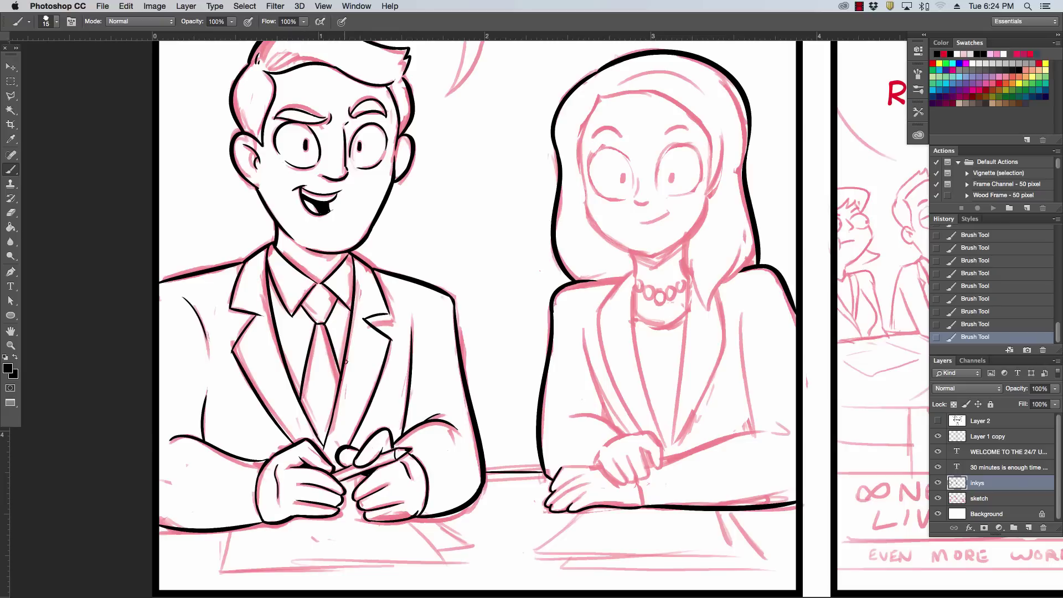
pyautogui.click(324, 327)
pyautogui.click(354, 407)
pyautogui.click(348, 290)
pyautogui.click(345, 291)
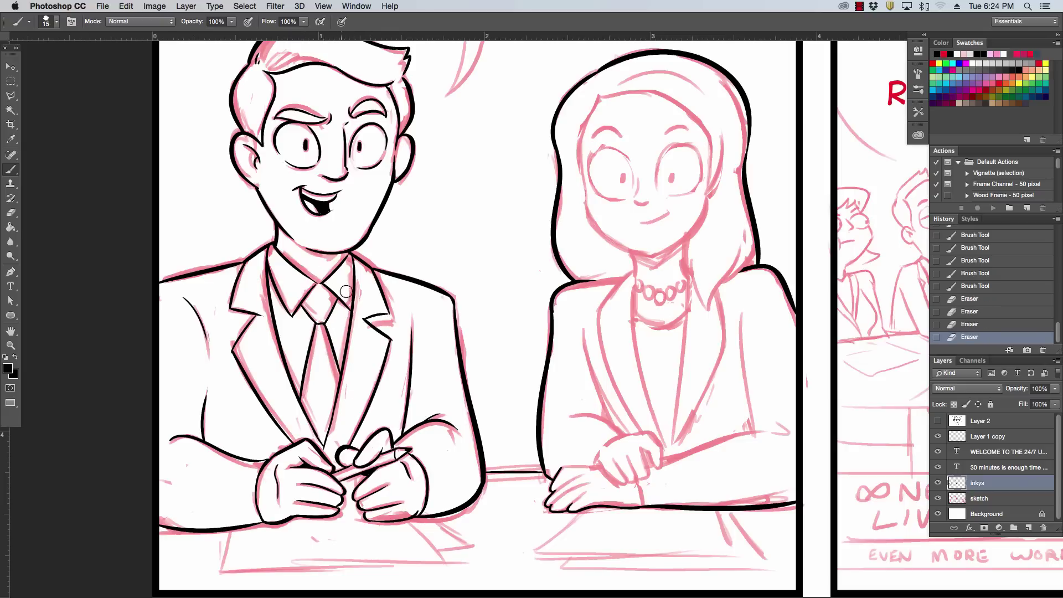
pyautogui.click(331, 317)
pyautogui.scroll(3, 354, 213)
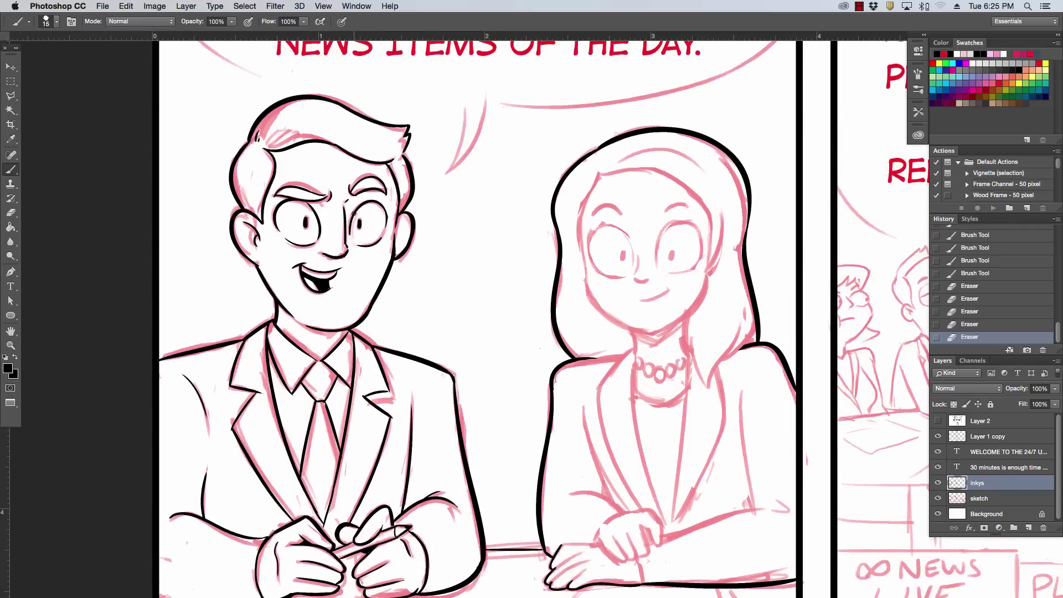
# - Ink the man's jacket side line and the line beneath his jacket
pyautogui.scroll(-5, 354, 213)
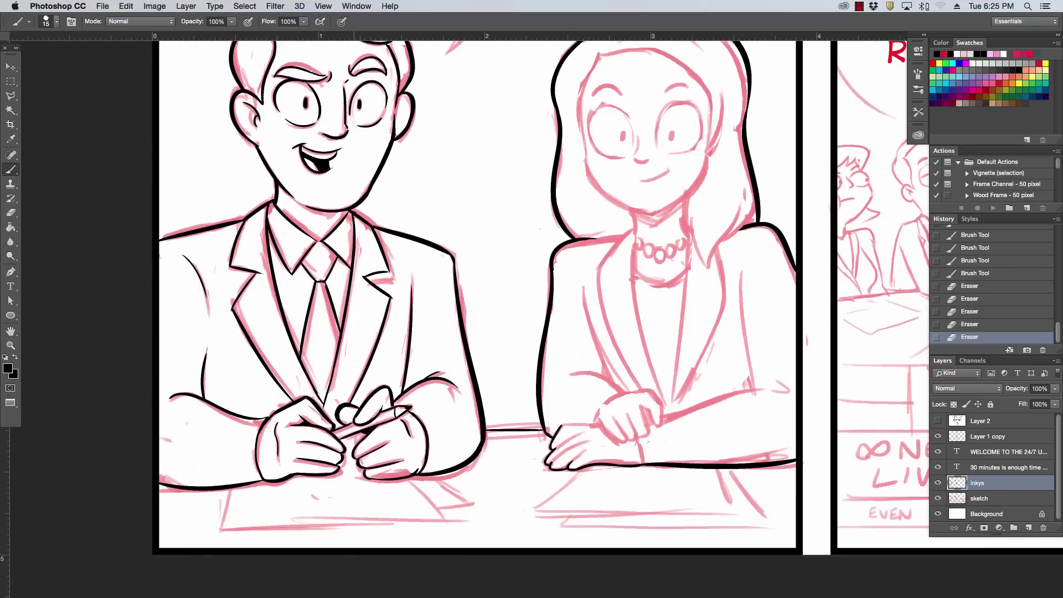
pyautogui.moveTo(205, 360); pyautogui.dragTo(209, 326)
pyautogui.scroll(-1, 224, 280)
pyautogui.scroll(-2, 223, 281)
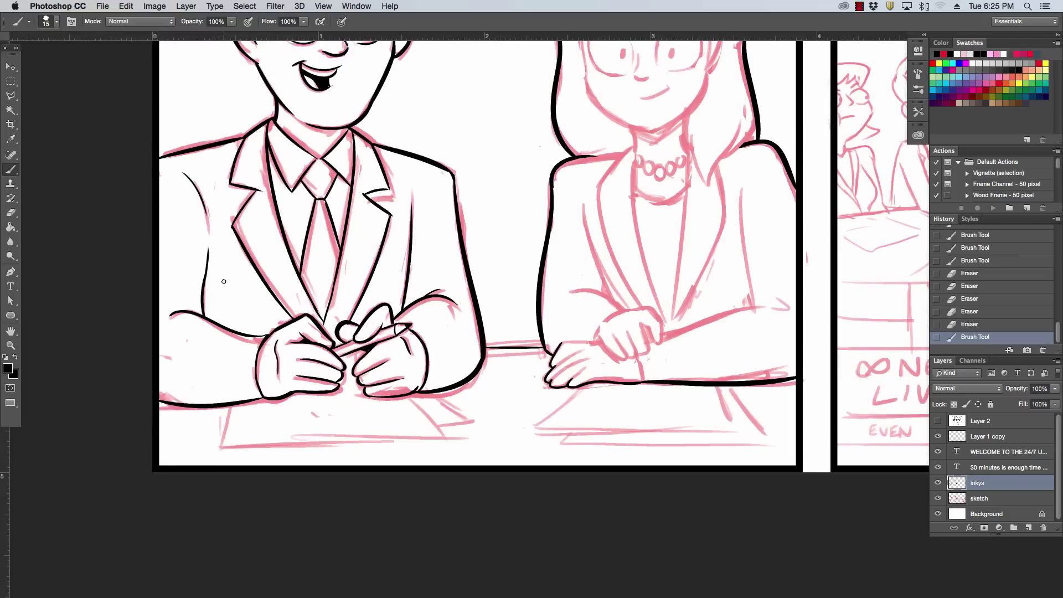
pyautogui.click(363, 389)
pyautogui.moveTo(230, 407); pyautogui.dragTo(222, 443)
pyautogui.hotkey('ctrl', 'z')
pyautogui.moveTo(230, 407)
pyautogui.mouseDown()
pyautogui.moveTo(224, 440)
pyautogui.moveTo(385, 445)
pyautogui.mouseUp()
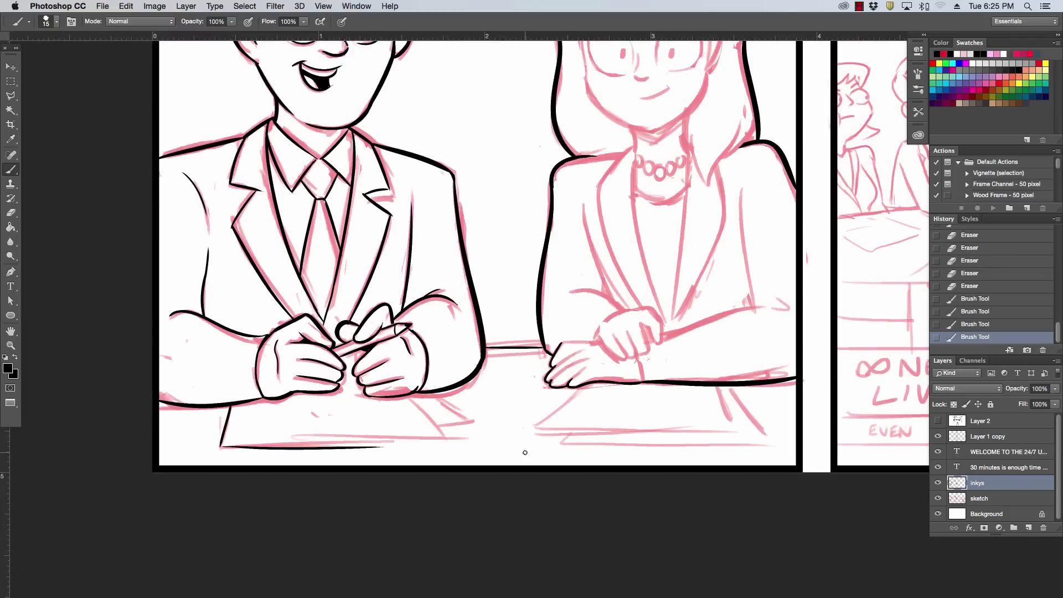
# - Ink a straight desk bottom edge and the paper's right diagonal corner
pyautogui.hotkey('ctrl', 'z')
pyautogui.moveTo(221, 446); pyautogui.dragTo(452, 431)
pyautogui.hotkey('ctrl', 'z')
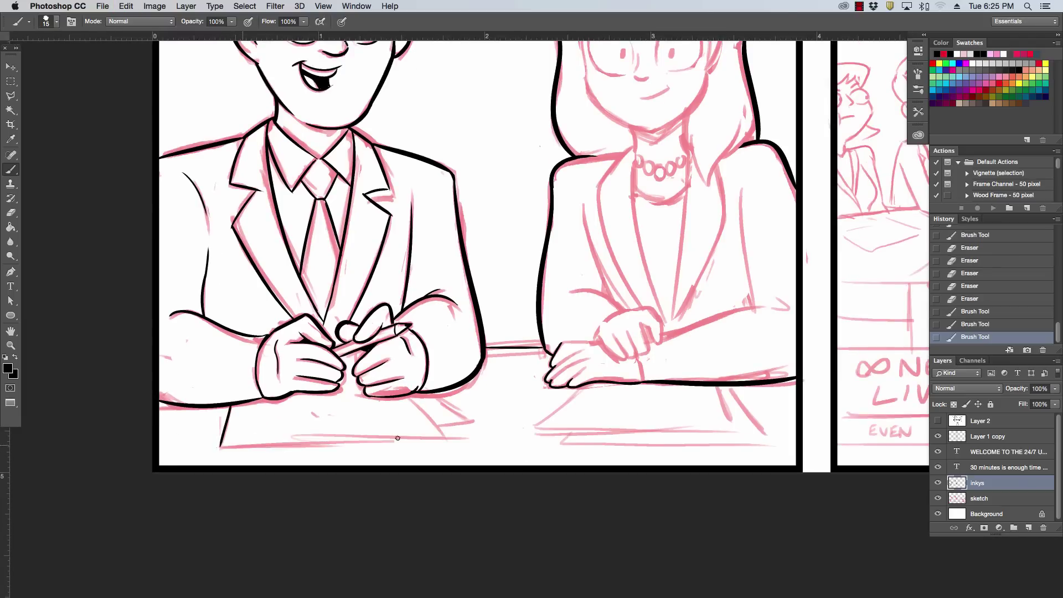
pyautogui.keyDown('shift'); pyautogui.click(449, 441); pyautogui.keyUp('shift')
pyautogui.moveTo(410, 394)
pyautogui.mouseDown()
pyautogui.moveTo(447, 439)
pyautogui.moveTo(474, 423)
pyautogui.mouseUp()
pyautogui.hotkey('ctrl', 'z')
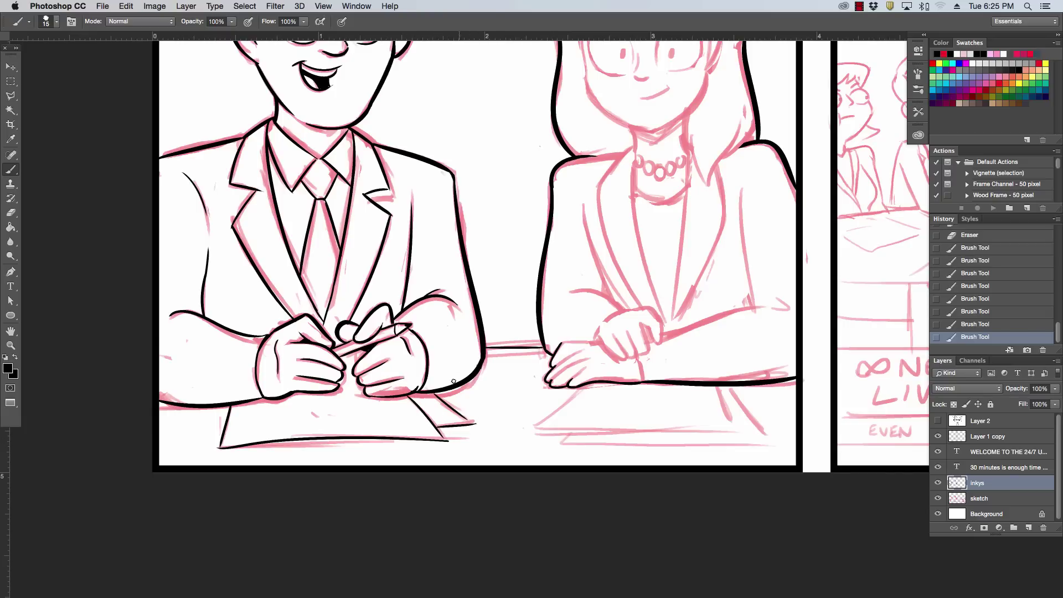
pyautogui.hotkey('ctrl', 'z')
pyautogui.moveTo(435, 394)
pyautogui.mouseDown()
pyautogui.moveTo(475, 423)
pyautogui.moveTo(455, 440)
pyautogui.mouseUp()
# - Ink the woman's hand, the curve of her forearm and a line down her jacket
pyautogui.press('e')
pyautogui.moveTo(561, 361)
pyautogui.mouseDown()
pyautogui.moveTo(591, 351)
pyautogui.moveTo(550, 381)
pyautogui.moveTo(567, 385)
pyautogui.mouseUp()
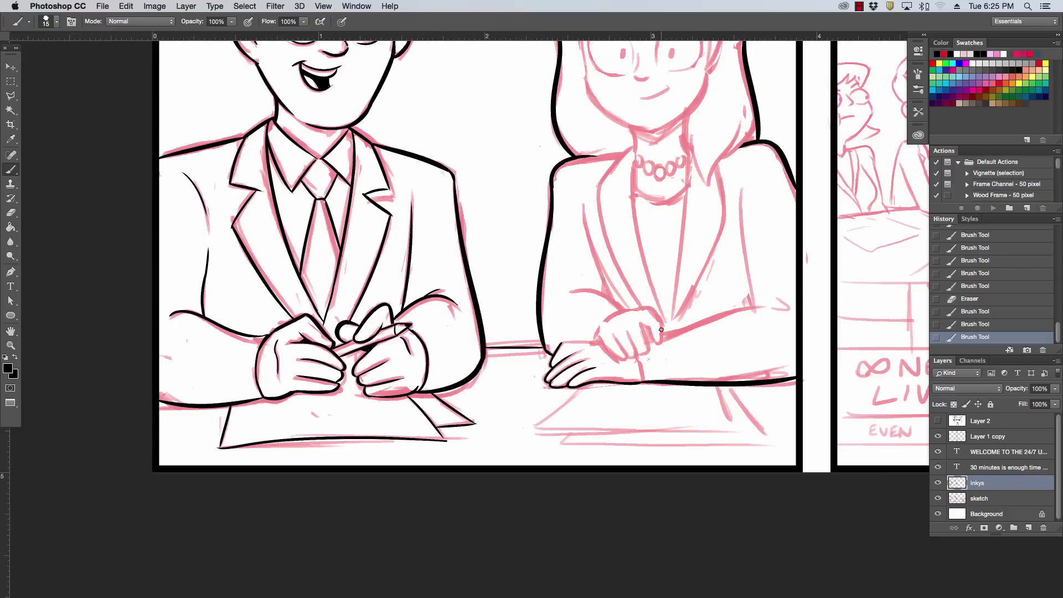
pyautogui.moveTo(559, 346); pyautogui.dragTo(602, 343)
pyautogui.moveTo(568, 290); pyautogui.dragTo(627, 312)
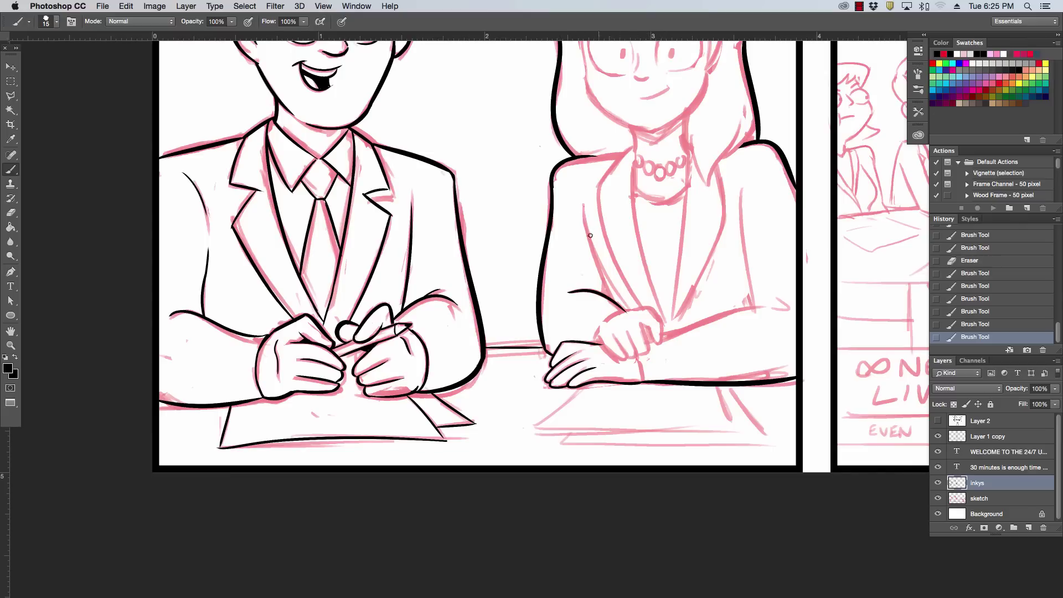
pyautogui.moveTo(583, 213); pyautogui.dragTo(609, 295)
pyautogui.hotkey('ctrl', 'z')
pyautogui.moveTo(583, 206)
pyautogui.mouseDown()
pyautogui.moveTo(614, 297)
pyautogui.moveTo(605, 283)
pyautogui.mouseUp()
# - Erase and redraw the woman's inner jacket line, retrying until it runs longer
pyautogui.moveTo(587, 249); pyautogui.dragTo(581, 209)
pyautogui.moveTo(609, 299); pyautogui.dragTo(581, 202)
pyautogui.press('super+z')
pyautogui.moveTo(586, 238)
pyautogui.mouseDown()
pyautogui.moveTo(582, 210)
pyautogui.moveTo(609, 300)
pyautogui.mouseUp()
pyautogui.press('super+z')
pyautogui.moveTo(615, 315)
pyautogui.mouseDown()
pyautogui.moveTo(653, 307)
pyautogui.moveTo(609, 320)
pyautogui.moveTo(629, 309)
pyautogui.moveTo(663, 336)
pyautogui.moveTo(665, 327)
pyautogui.moveTo(651, 332)
pyautogui.moveTo(662, 344)
pyautogui.moveTo(662, 320)
pyautogui.moveTo(663, 342)
pyautogui.moveTo(770, 303)
pyautogui.mouseUp()
pyautogui.hotkey('ctrl', 'z')
pyautogui.hotkey('ctrl', 'z')
pyautogui.hotkey('ctrl', 'z')
pyautogui.hotkey('ctrl', 'z')
pyautogui.hotkey('ctrl', 'z')
pyautogui.hotkey('ctrl', 'z')
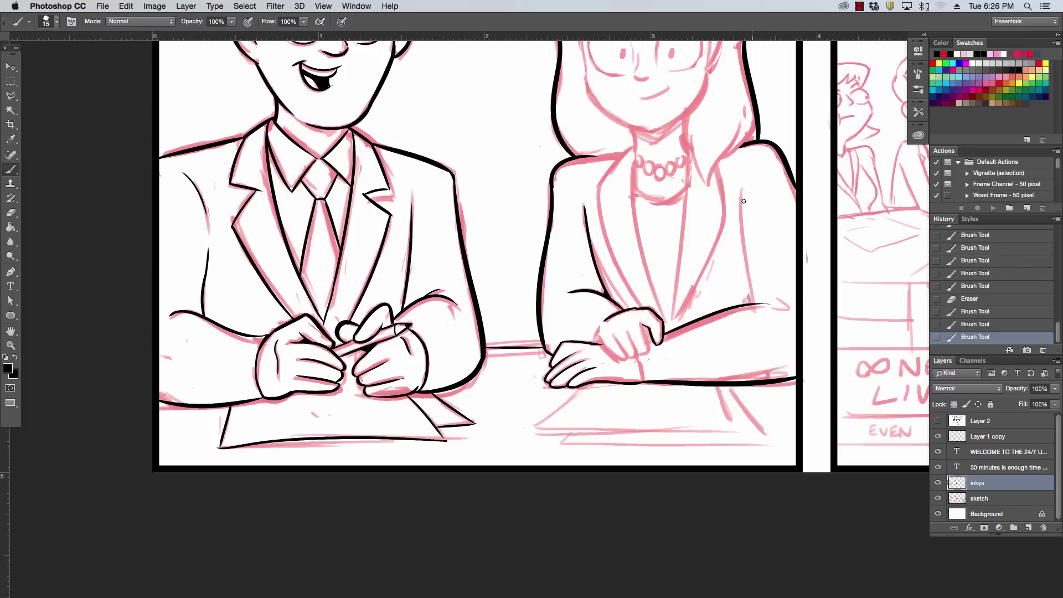
# - Ink the woman's right side and both sides of her neck
pyautogui.moveTo(741, 189); pyautogui.dragTo(751, 299)
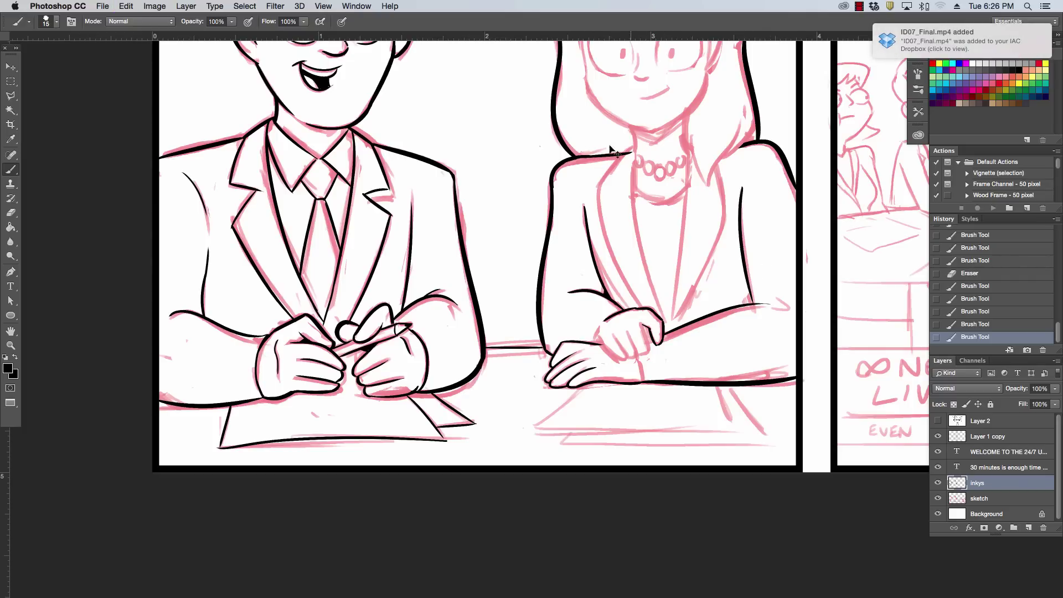
pyautogui.moveTo(630, 150); pyautogui.dragTo(591, 155)
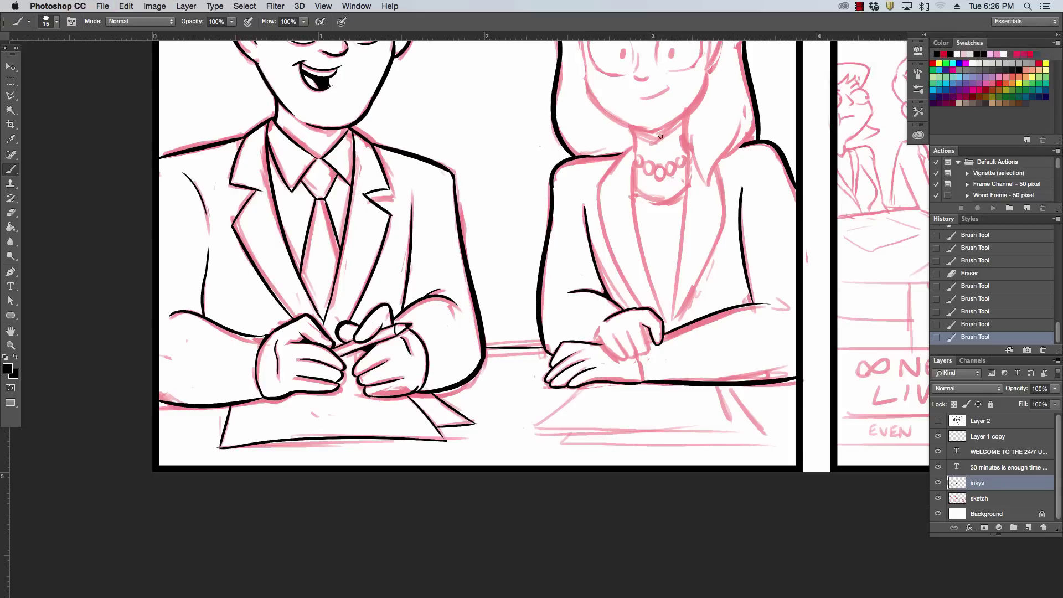
pyautogui.moveTo(690, 119)
pyautogui.mouseDown()
pyautogui.moveTo(711, 186)
pyautogui.moveTo(749, 128)
pyautogui.moveTo(756, 132)
pyautogui.mouseUp()
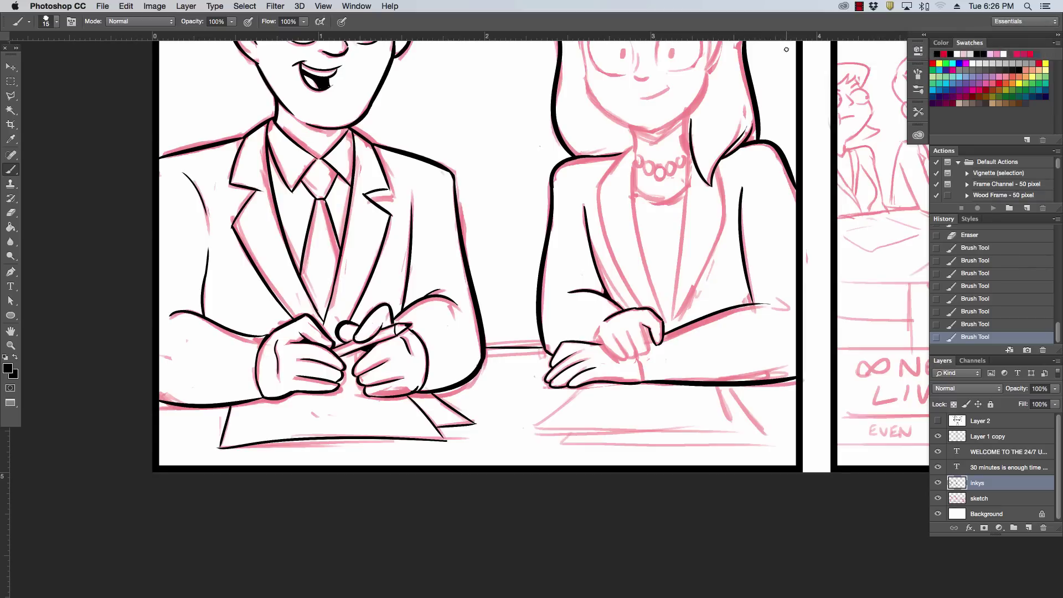
pyautogui.moveTo(639, 155); pyautogui.dragTo(633, 127)
pyautogui.scroll(3, 661, 150)
pyautogui.scroll(3, 659, 162)
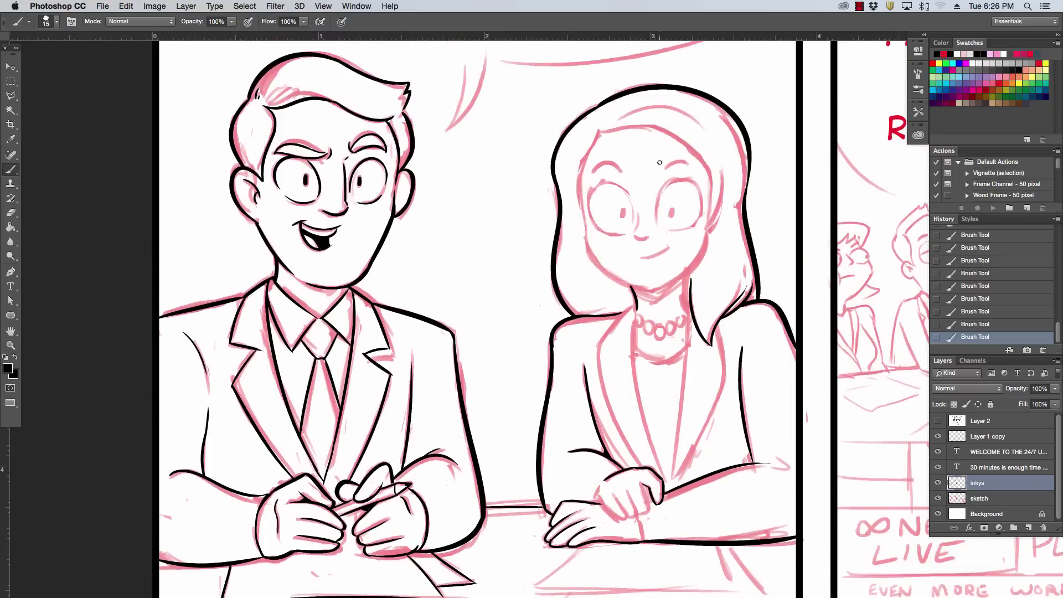
pyautogui.scroll(-1, 659, 162)
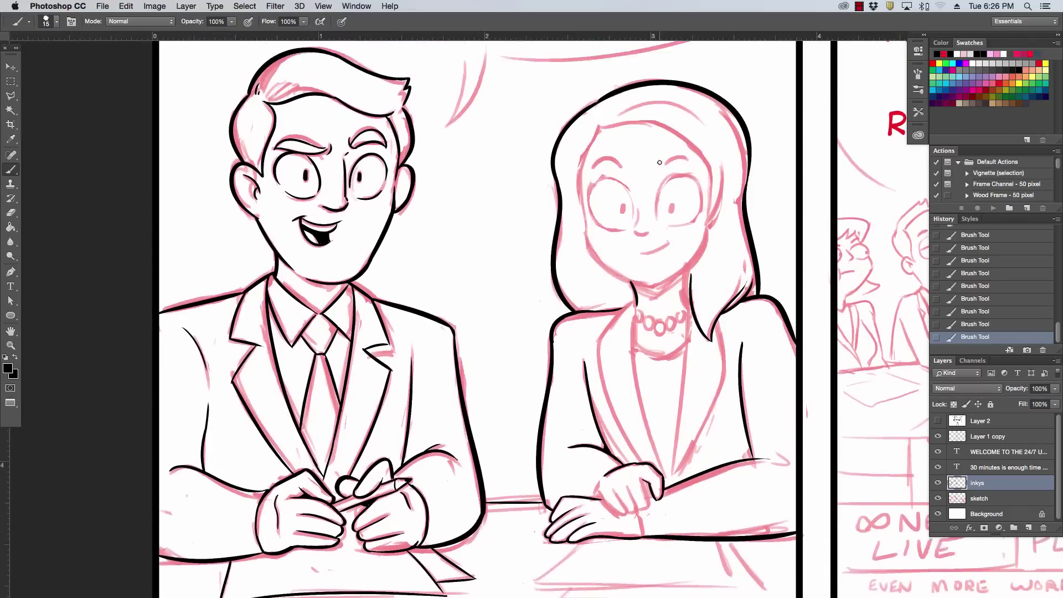
pyautogui.scroll(-3, 659, 162)
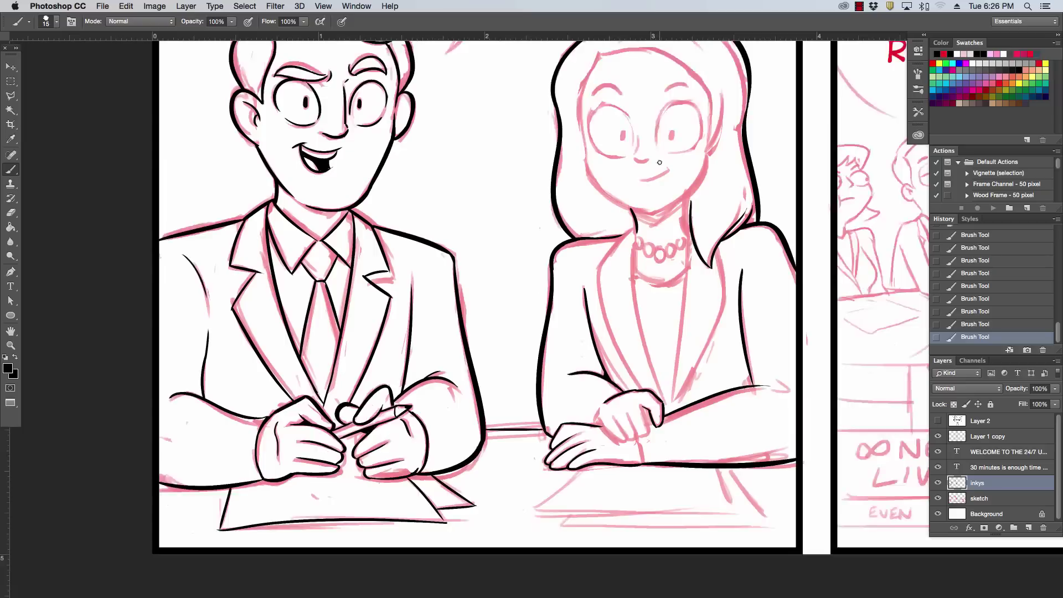
pyautogui.scroll(3, 659, 162)
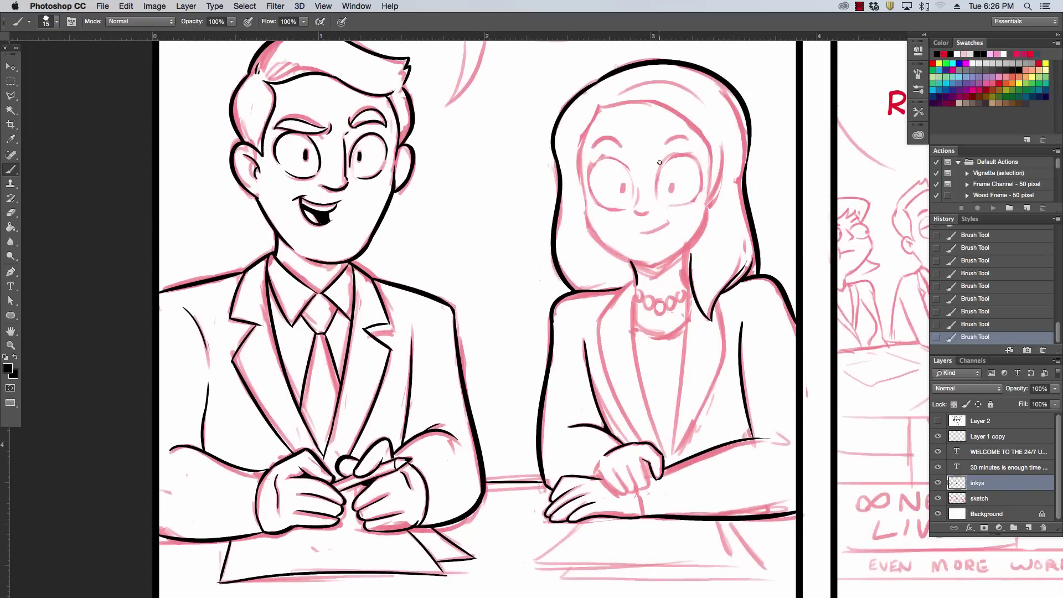
pyautogui.scroll(3, 659, 162)
pyautogui.scroll(1, 659, 162)
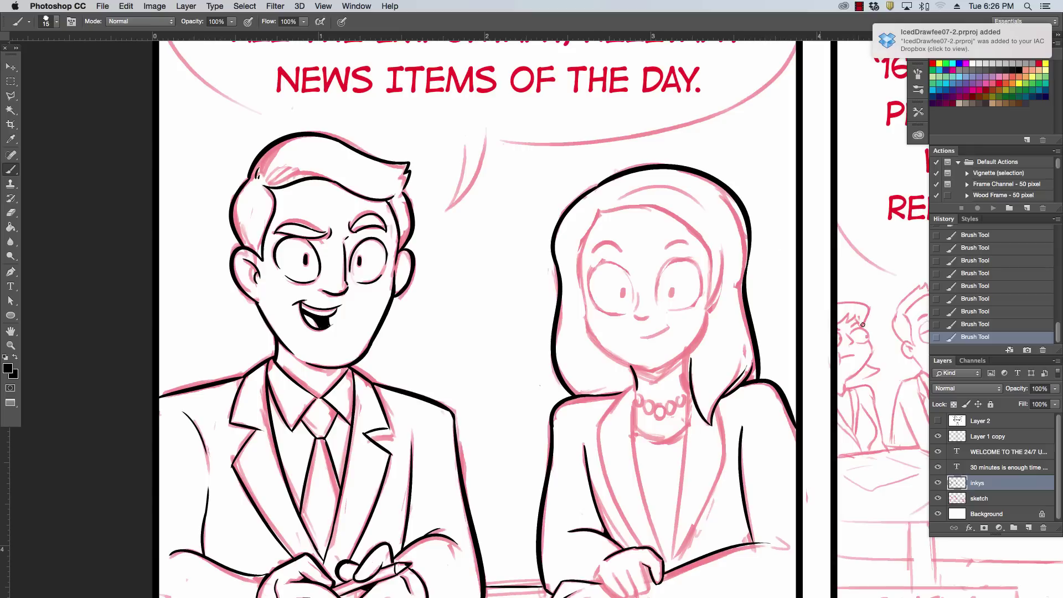
pyautogui.click(939, 499)
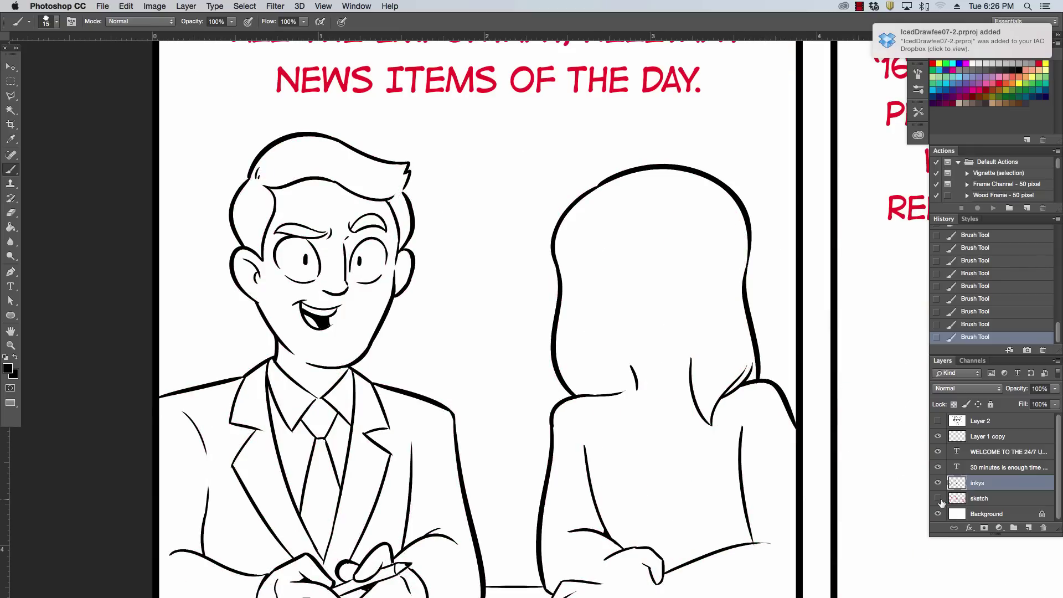
pyautogui.moveTo(607, 243); pyautogui.dragTo(605, 244)
pyautogui.moveTo(700, 234)
pyautogui.mouseDown()
pyautogui.moveTo(653, 249)
pyautogui.moveTo(666, 245)
pyautogui.mouseUp()
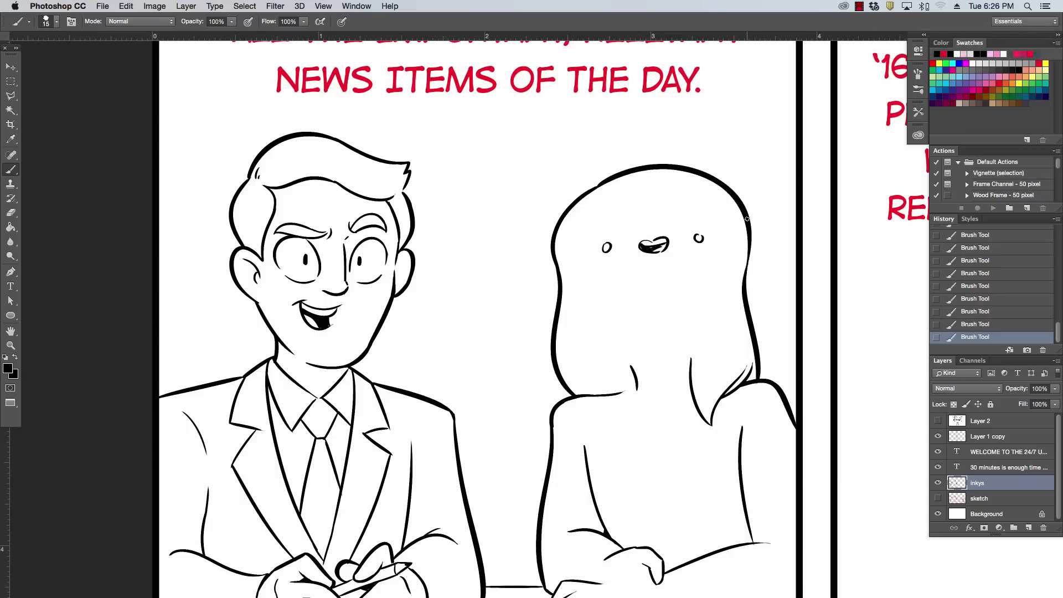
pyautogui.click(699, 238)
pyautogui.moveTo(683, 248); pyautogui.dragTo(614, 245)
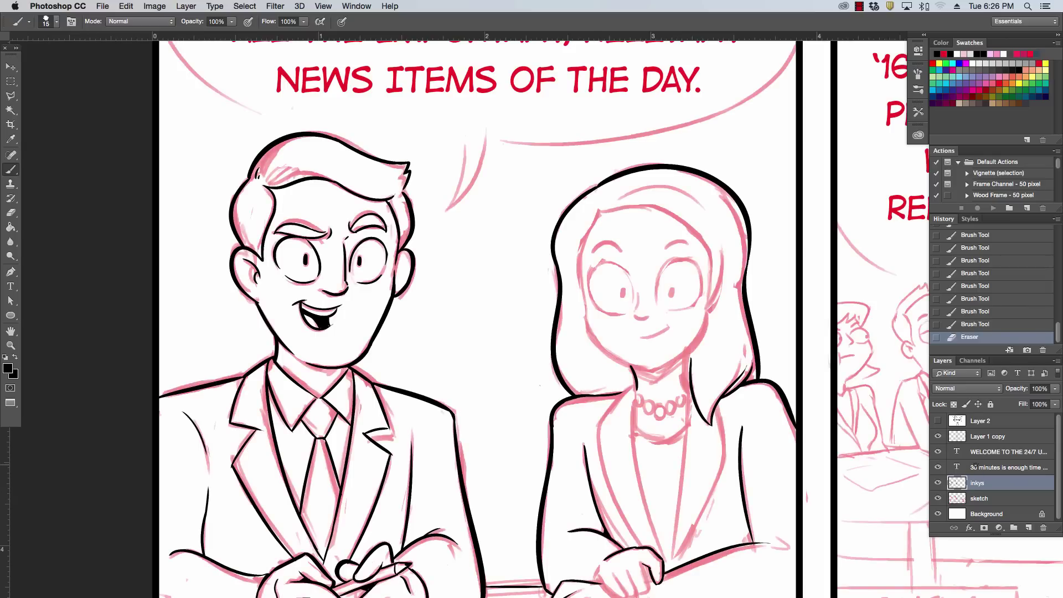
# - Ink the woman's left cheek and the left edge of her face
pyautogui.moveTo(588, 307); pyautogui.dragTo(629, 361)
pyautogui.press('super+z')
pyautogui.moveTo(588, 306); pyautogui.dragTo(636, 368)
pyautogui.press('super+z')
pyautogui.moveTo(588, 307); pyautogui.dragTo(636, 368)
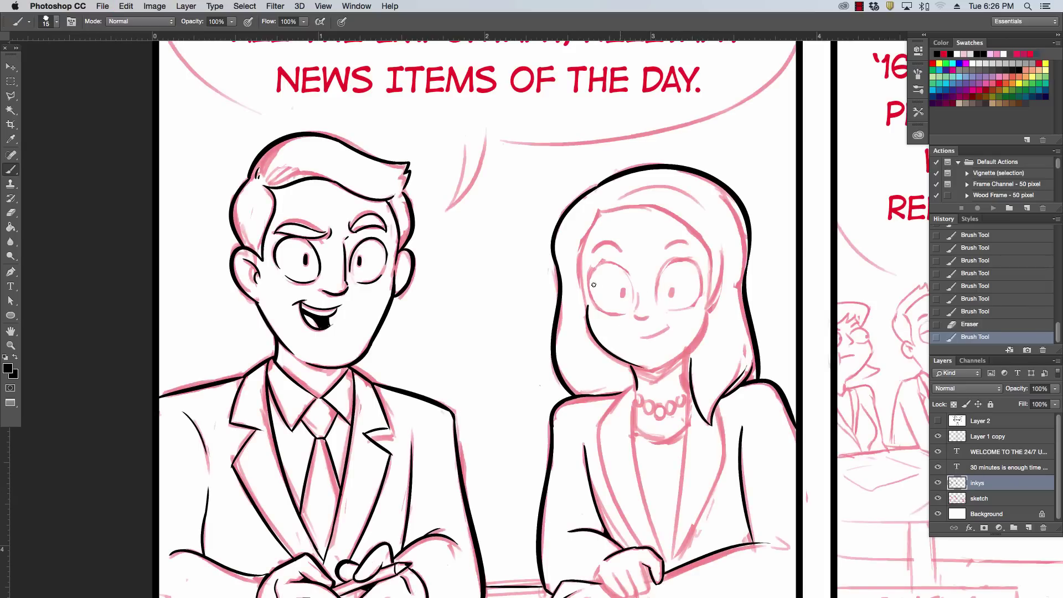
pyautogui.moveTo(587, 307)
pyautogui.mouseDown()
pyautogui.moveTo(608, 201)
pyautogui.moveTo(696, 243)
pyautogui.mouseUp()
# - Ink her hairline, redrawing it longer down the right side of her face
pyautogui.press('super+z')
pyautogui.moveTo(600, 209); pyautogui.dragTo(720, 261)
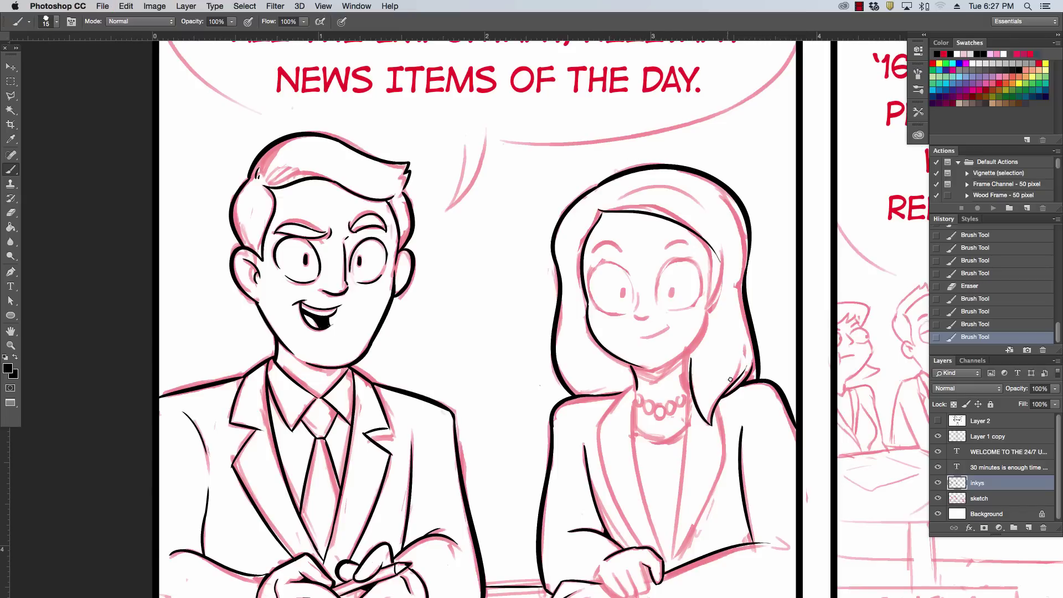
pyautogui.press('super+z')
pyautogui.moveTo(601, 211); pyautogui.dragTo(714, 250)
pyautogui.press('super+z')
pyautogui.moveTo(600, 209); pyautogui.dragTo(711, 249)
pyautogui.moveTo(600, 209); pyautogui.dragTo(706, 264)
pyautogui.press('super+z')
pyautogui.moveTo(599, 209); pyautogui.dragTo(707, 277)
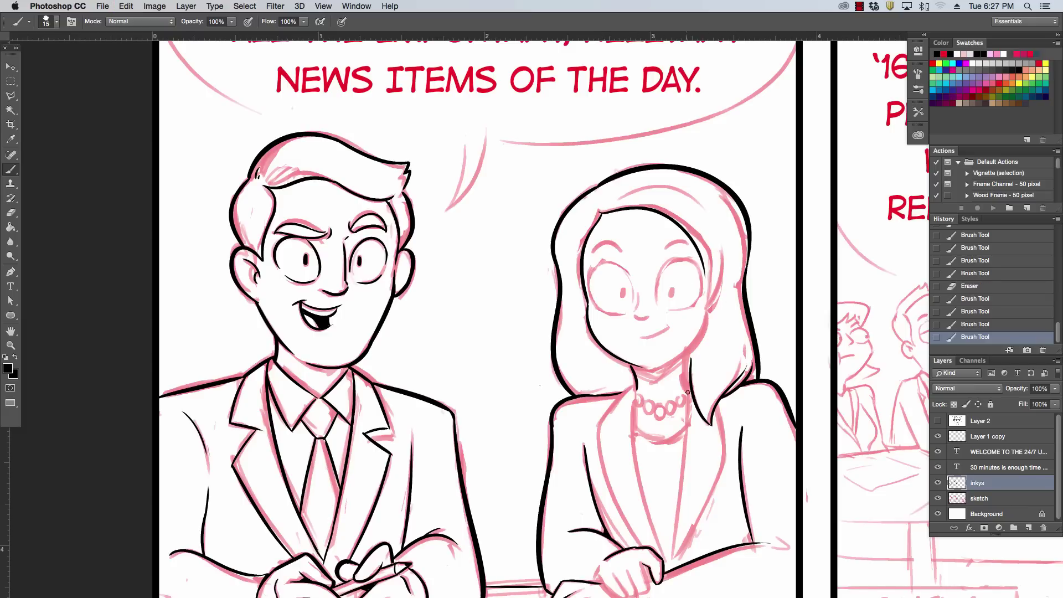
pyautogui.press('super+z')
pyautogui.moveTo(599, 209); pyautogui.dragTo(708, 316)
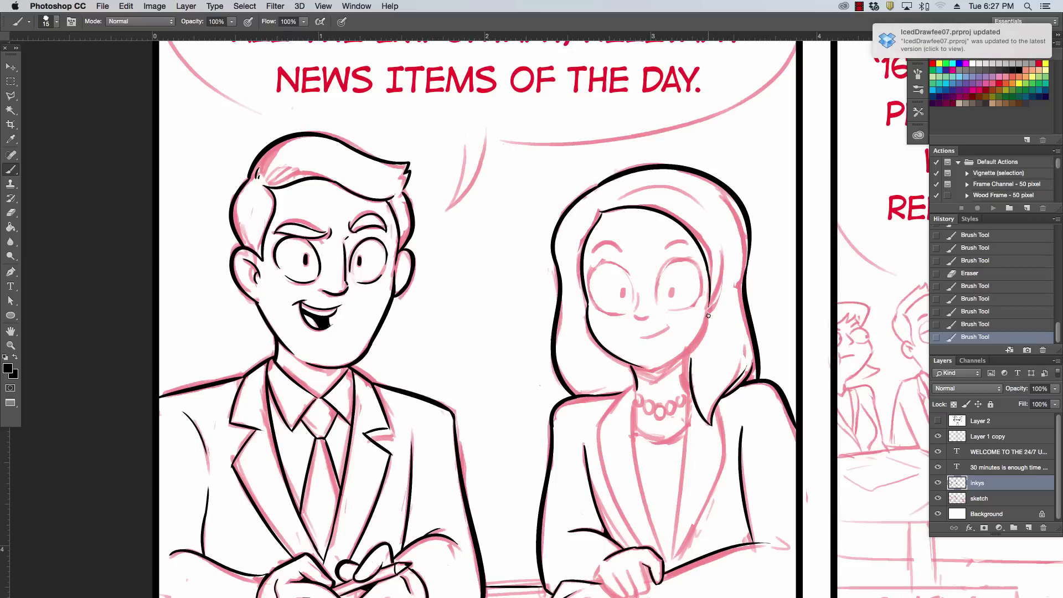
# - Ink her lower right jawline and erase stray ink near her jaw and cheek
pyautogui.moveTo(721, 266)
pyautogui.mouseDown()
pyautogui.moveTo(712, 305)
pyautogui.moveTo(652, 370)
pyautogui.mouseUp()
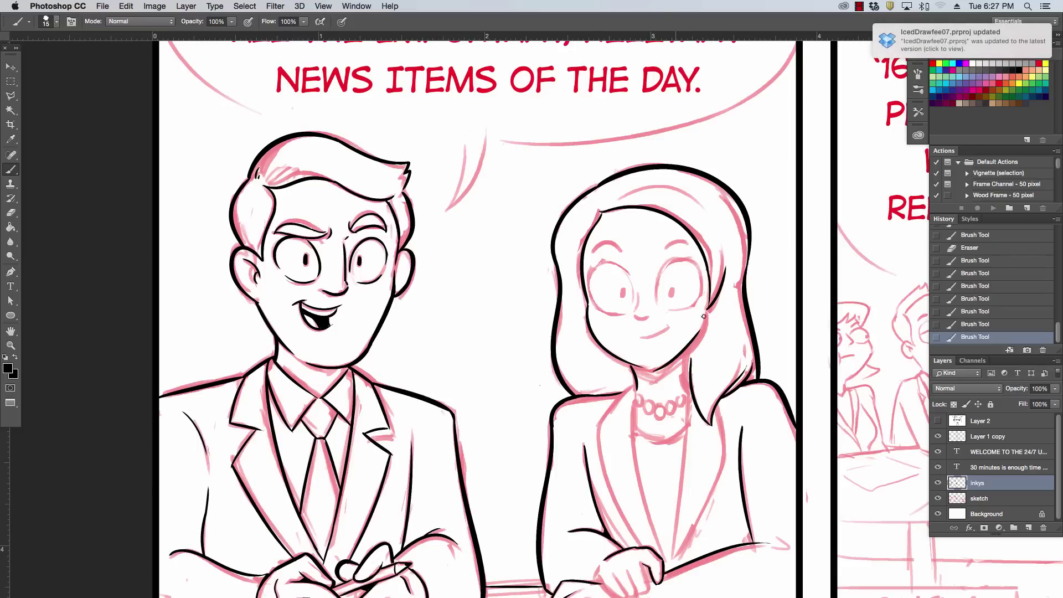
pyautogui.press('super+z')
pyautogui.moveTo(704, 328); pyautogui.dragTo(654, 369)
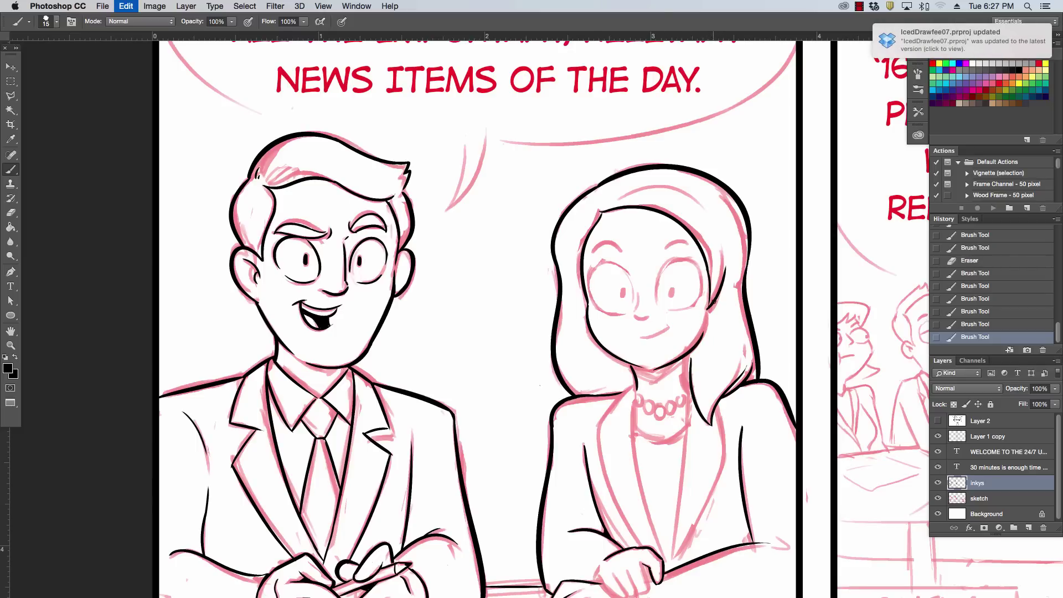
pyautogui.press('super+z')
pyautogui.moveTo(710, 309); pyautogui.dragTo(654, 371)
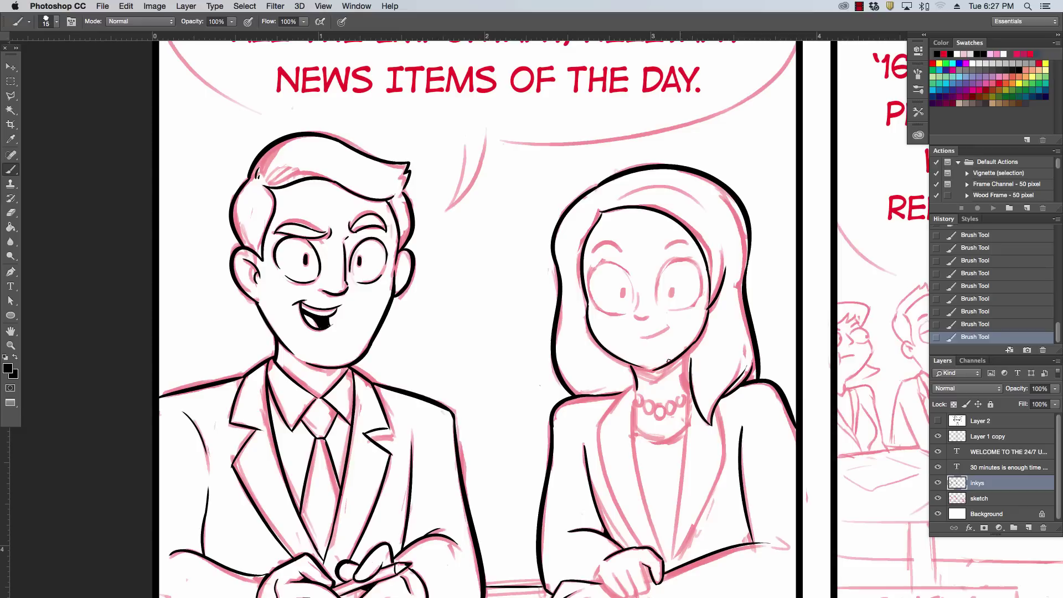
pyautogui.press('super+z')
pyautogui.moveTo(696, 341); pyautogui.dragTo(655, 370)
pyautogui.press('e')
pyautogui.moveTo(689, 343); pyautogui.dragTo(702, 320)
pyautogui.moveTo(711, 280); pyautogui.dragTo(717, 270)
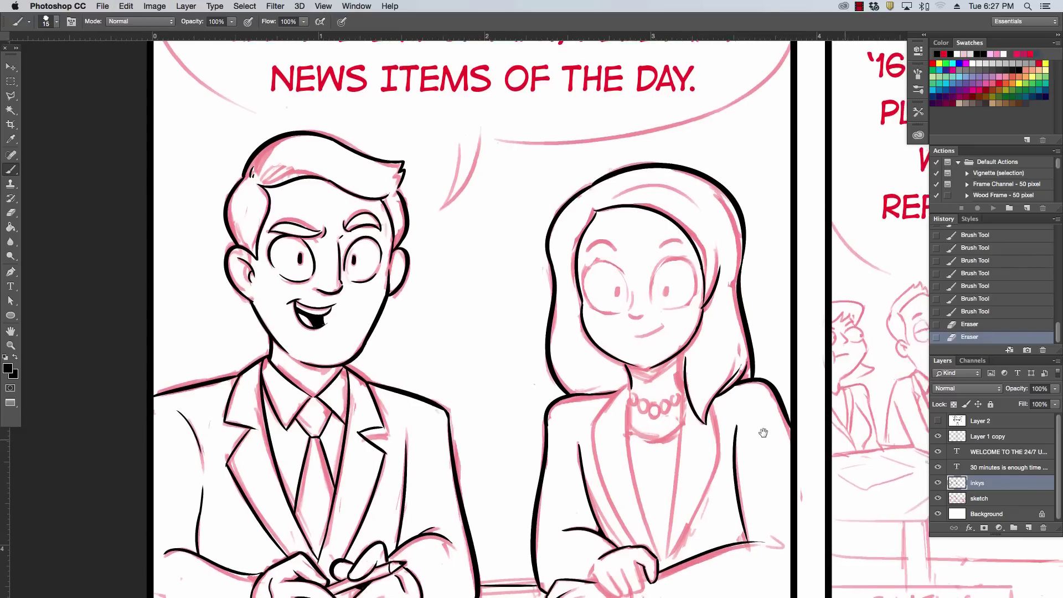
# - Ink hair strokes atop the woman's head and a small stroke near her chin
pyautogui.hscroll(5, 775, 216)
pyautogui.hscroll(3, 802, 304)
pyautogui.hscroll(2, 827, 393)
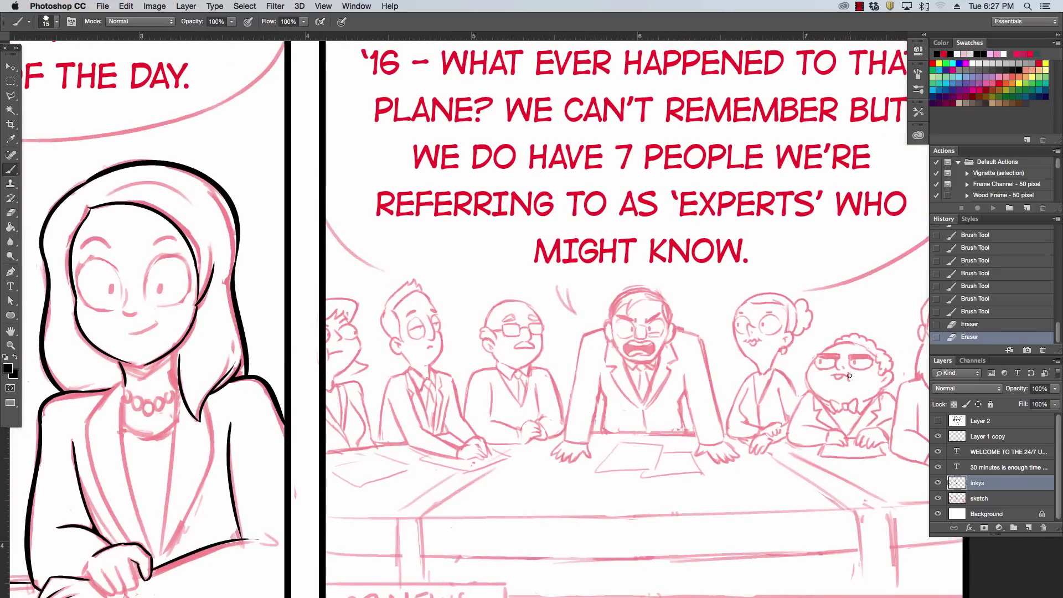
pyautogui.hscroll(-5, 817, 422)
pyautogui.hscroll(-3, 817, 422)
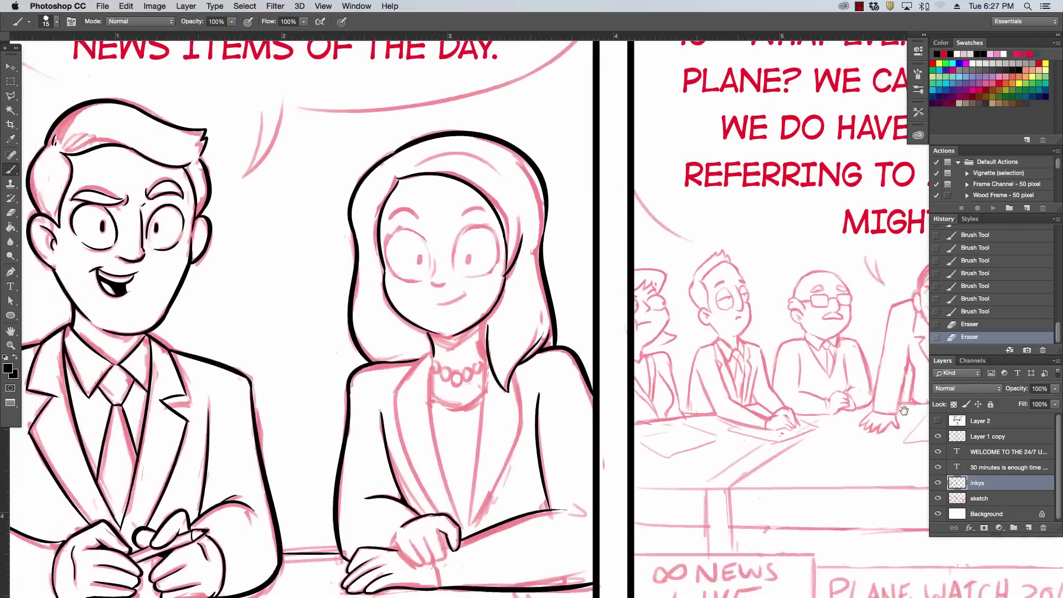
pyautogui.hscroll(-2, 664, 359)
pyautogui.moveTo(531, 308); pyautogui.dragTo(520, 314)
pyautogui.hotkey('ctrl', 'z')
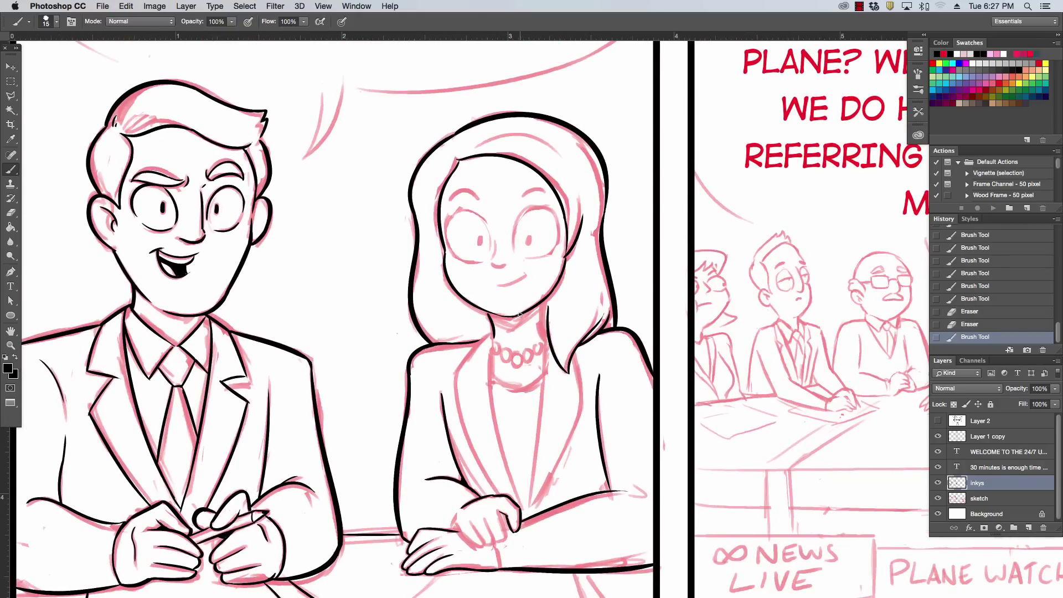
pyautogui.moveTo(470, 148); pyautogui.dragTo(545, 133)
pyautogui.hotkey('ctrl', 'z')
pyautogui.moveTo(469, 149); pyautogui.dragTo(531, 135)
pyautogui.moveTo(548, 303); pyautogui.dragTo(553, 315)
pyautogui.hotkey('ctrl', 'z')
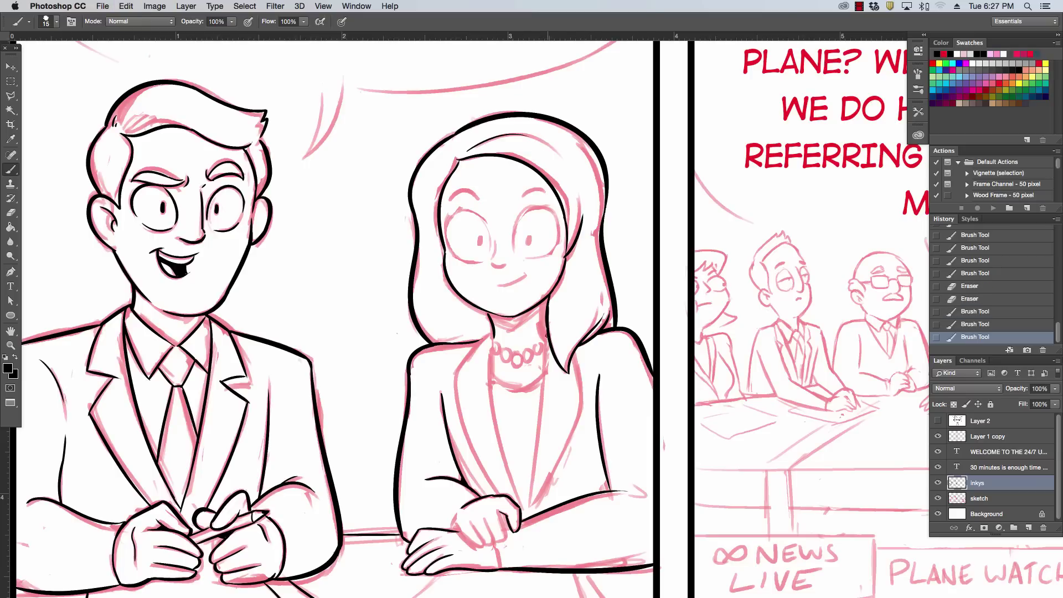
pyautogui.moveTo(487, 319); pyautogui.dragTo(507, 325)
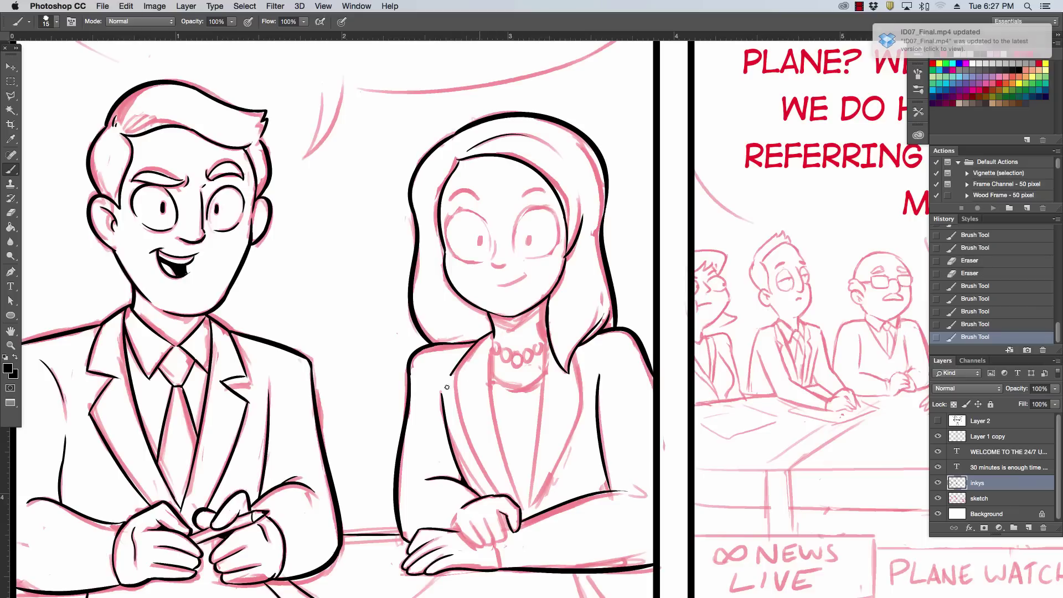
# - Ink the woman's left lapel, both sides of her V-neckline and a line down her jacket
pyautogui.moveTo(452, 374)
pyautogui.mouseDown()
pyautogui.moveTo(477, 342)
pyautogui.moveTo(487, 487)
pyautogui.mouseUp()
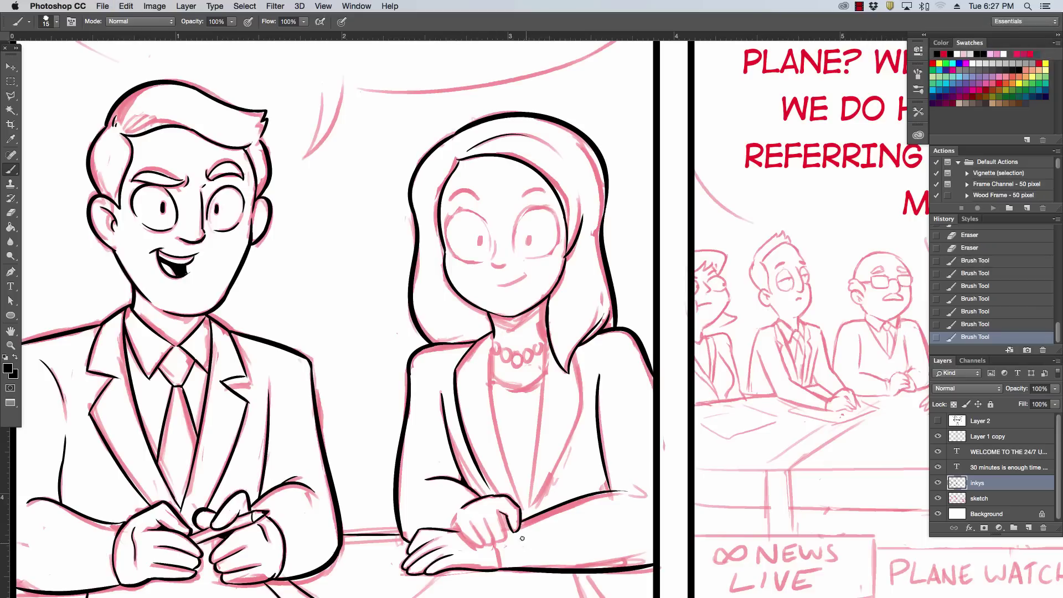
pyautogui.hotkey('ctrl', 'z')
pyautogui.moveTo(454, 370); pyautogui.dragTo(495, 493)
pyautogui.moveTo(494, 334); pyautogui.dragTo(512, 487)
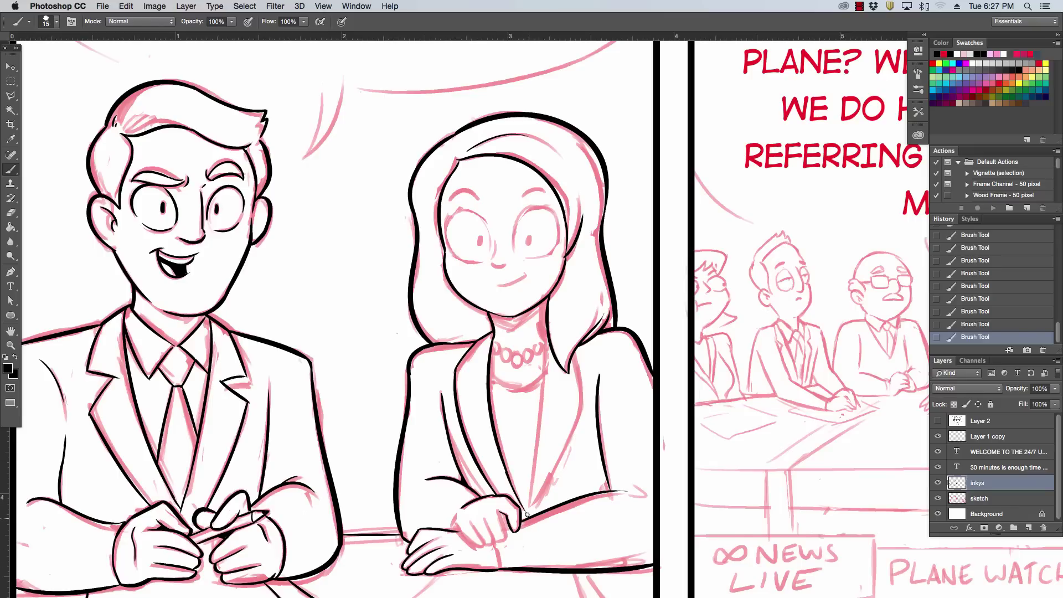
pyautogui.moveTo(546, 321)
pyautogui.mouseDown()
pyautogui.moveTo(567, 370)
pyautogui.moveTo(527, 490)
pyautogui.mouseUp()
pyautogui.hotkey('ctrl', 'z')
pyautogui.moveTo(549, 342); pyautogui.dragTo(523, 548)
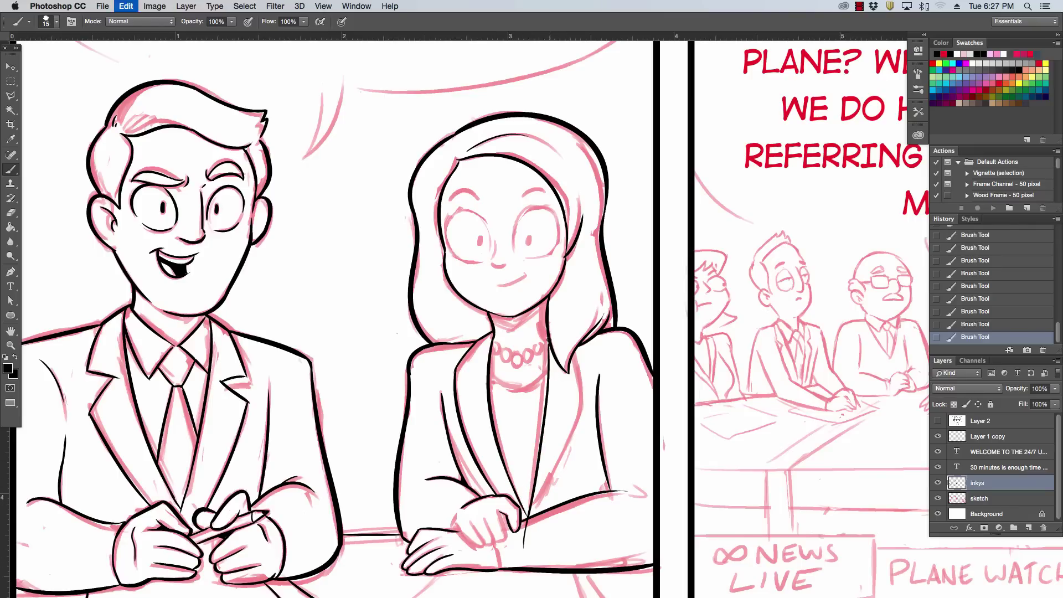
pyautogui.hotkey('ctrl', 'z')
pyautogui.moveTo(549, 340); pyautogui.dragTo(527, 553)
pyautogui.moveTo(577, 350); pyautogui.dragTo(582, 431)
pyautogui.hotkey('ctrl', 'z')
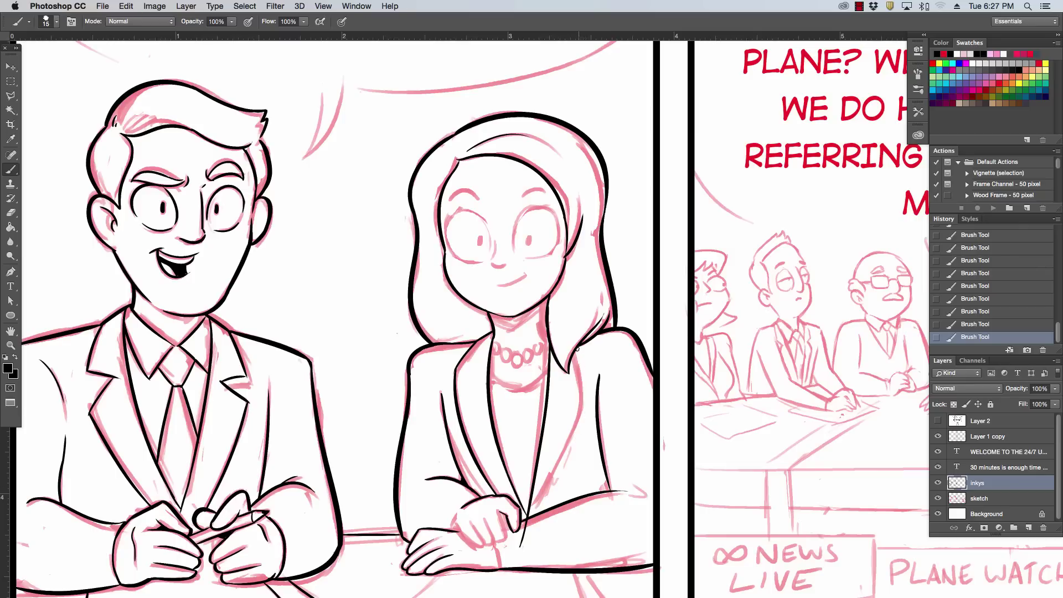
pyautogui.moveTo(579, 348); pyautogui.dragTo(570, 470)
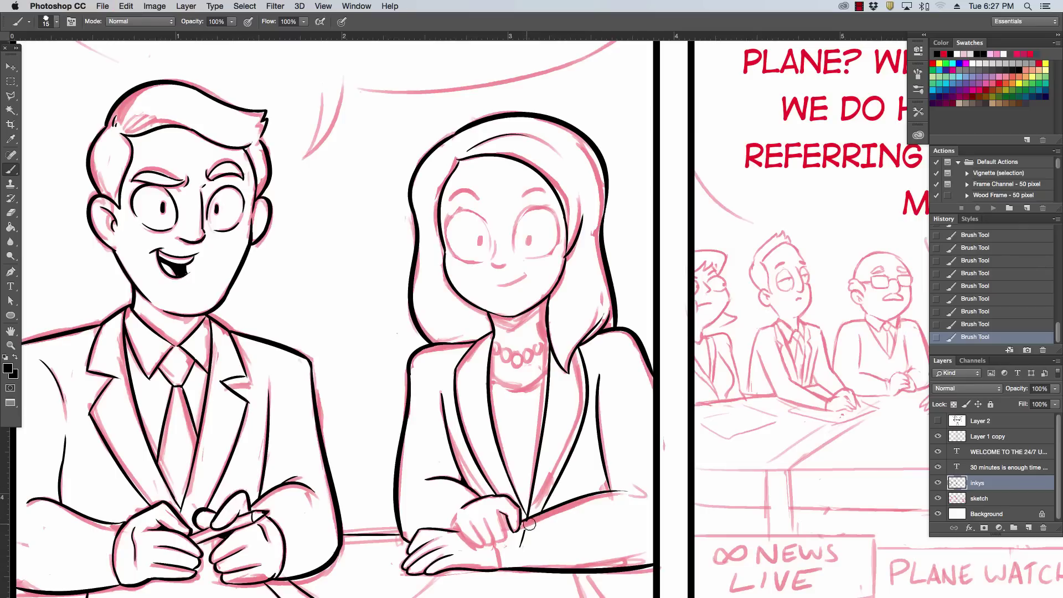
# - Erase stray marks near her hand and left shoulder and ink her left collar
pyautogui.moveTo(522, 540); pyautogui.dragTo(528, 545)
pyautogui.moveTo(455, 365); pyautogui.dragTo(489, 327)
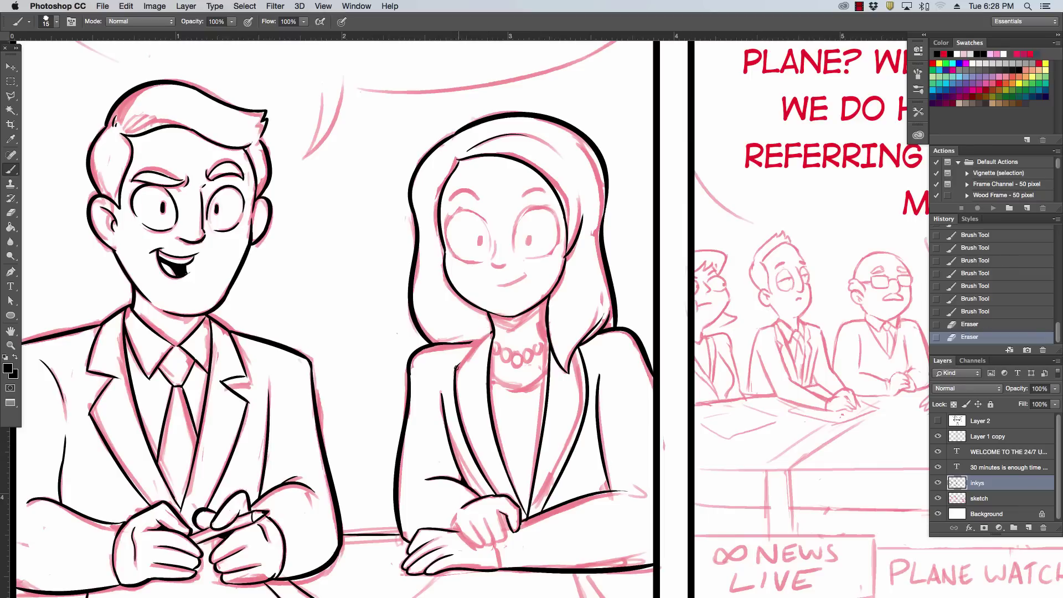
pyautogui.moveTo(456, 367); pyautogui.dragTo(491, 331)
pyautogui.press('e')
pyautogui.moveTo(454, 371); pyautogui.dragTo(449, 382)
pyautogui.moveTo(451, 362); pyautogui.dragTo(462, 348)
pyautogui.moveTo(454, 365); pyautogui.dragTo(536, 305)
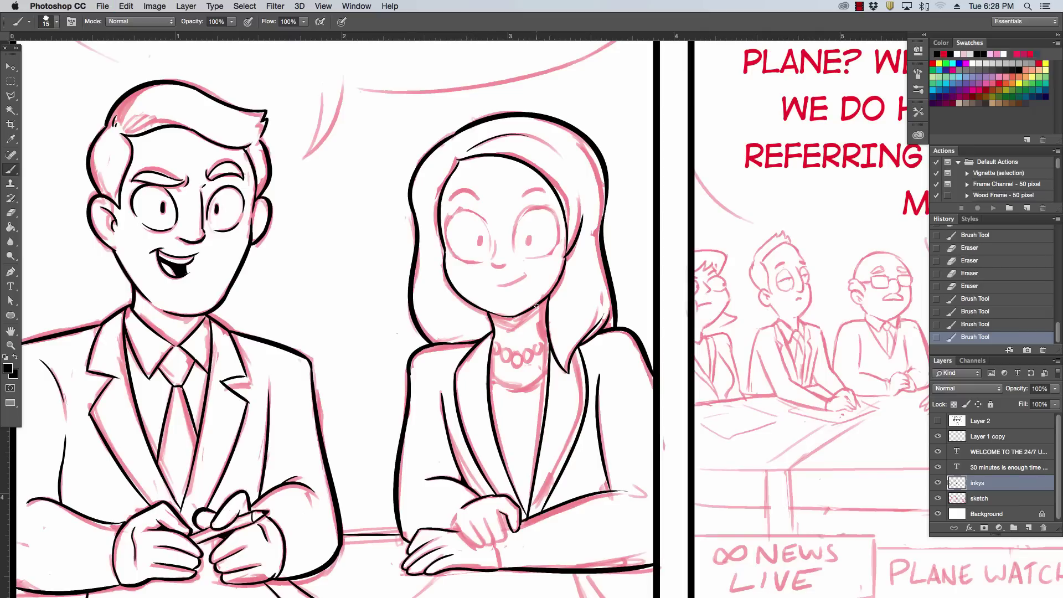
# - Ink the woman's wrist line after several retried strokes on her hand
pyautogui.scroll(-3, 457, 319)
pyautogui.moveTo(498, 395); pyautogui.dragTo(505, 434)
pyautogui.press('super+z')
pyautogui.moveTo(453, 410)
pyautogui.mouseDown()
pyautogui.moveTo(477, 433)
pyautogui.moveTo(486, 435)
pyautogui.moveTo(480, 410)
pyautogui.moveTo(494, 429)
pyautogui.mouseUp()
pyautogui.press('super+z')
pyautogui.press('super+z')
pyautogui.press('super+z')
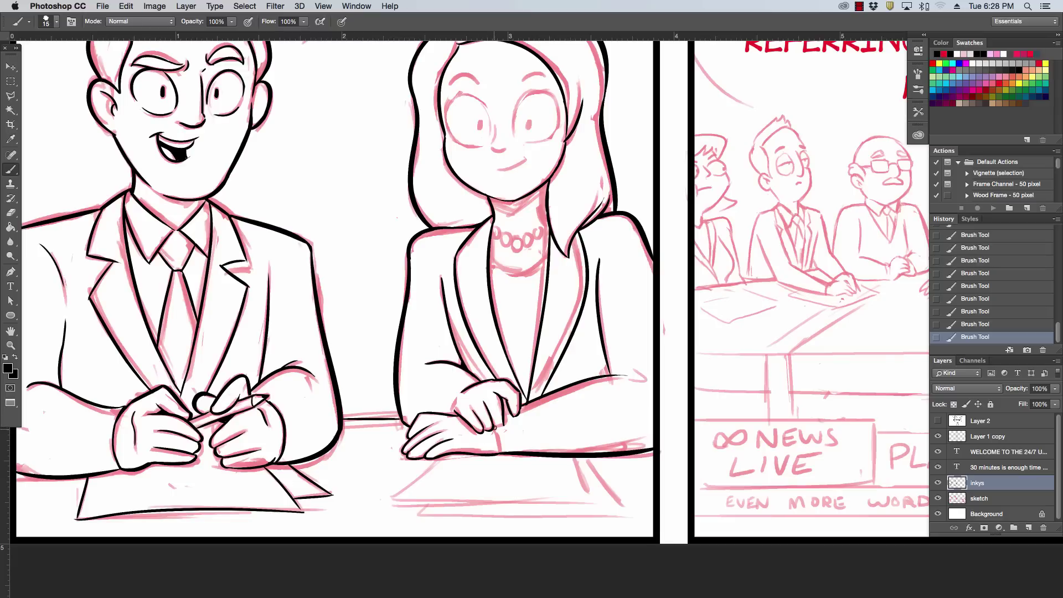
pyautogui.moveTo(467, 388)
pyautogui.mouseDown()
pyautogui.moveTo(464, 410)
pyautogui.moveTo(469, 386)
pyautogui.moveTo(477, 391)
pyautogui.mouseUp()
pyautogui.press('super+z')
pyautogui.press('super+z')
pyautogui.moveTo(496, 429); pyautogui.dragTo(503, 450)
pyautogui.press('super+z')
# - Ink the neckline under her necklace, outline the first pearls, and ink her chin and jawline
pyautogui.scroll(5, 594, 323)
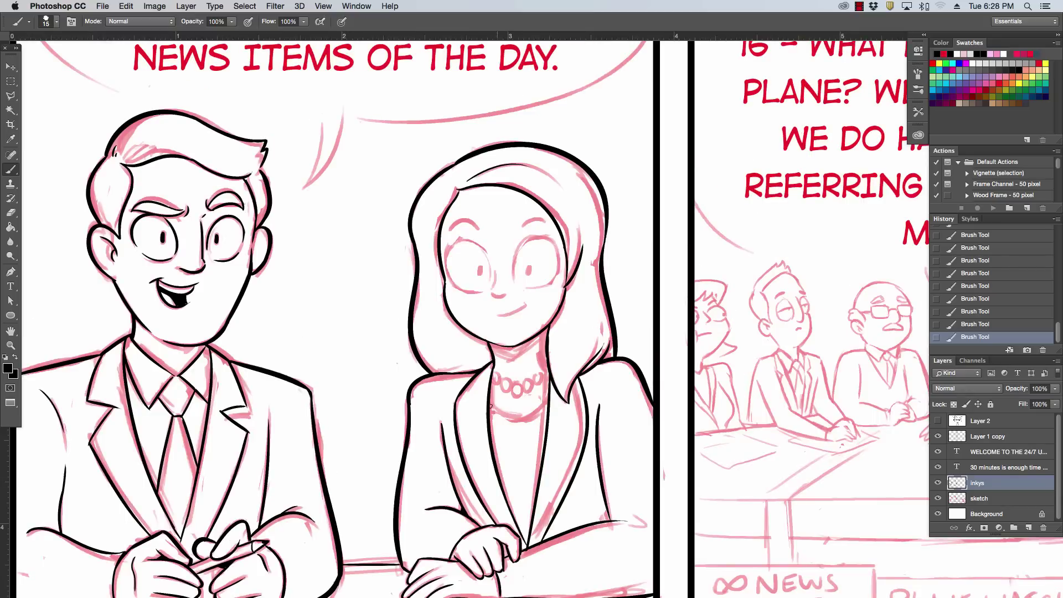
pyautogui.moveTo(490, 409)
pyautogui.mouseDown()
pyautogui.moveTo(548, 412)
pyautogui.moveTo(565, 285)
pyautogui.mouseUp()
pyautogui.press('super+z')
pyautogui.moveTo(494, 375); pyautogui.dragTo(540, 378)
pyautogui.press('super+z')
pyautogui.press('super+z')
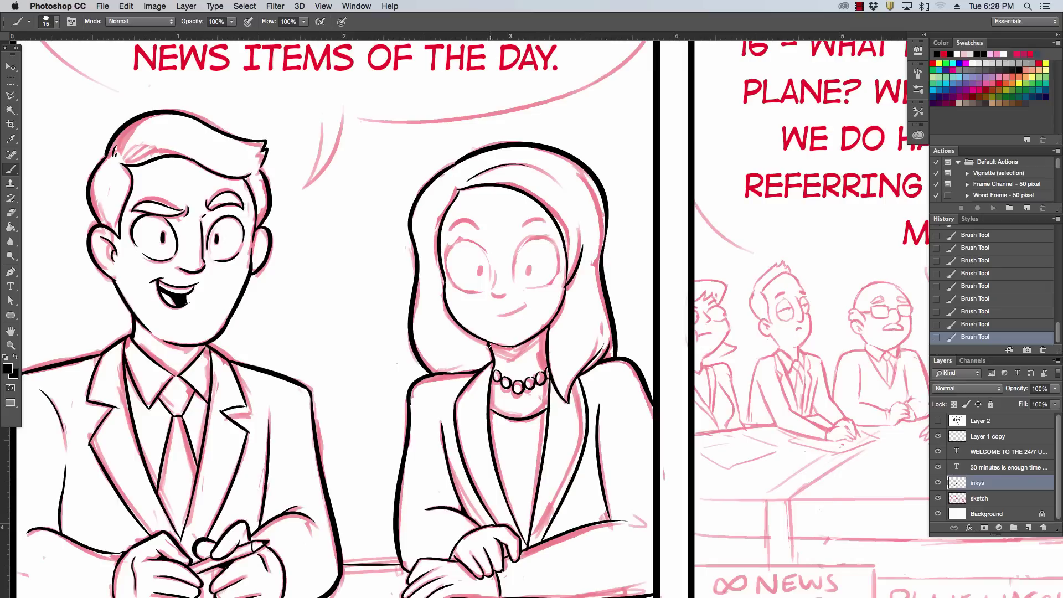
pyautogui.moveTo(488, 346)
pyautogui.mouseDown()
pyautogui.moveTo(509, 352)
pyautogui.moveTo(544, 333)
pyautogui.mouseUp()
pyautogui.moveTo(512, 353); pyautogui.dragTo(491, 343)
# - Ink a hair strand, her left eyebrow, nose, right pupil and smile
pyautogui.scroll(1, 619, 324)
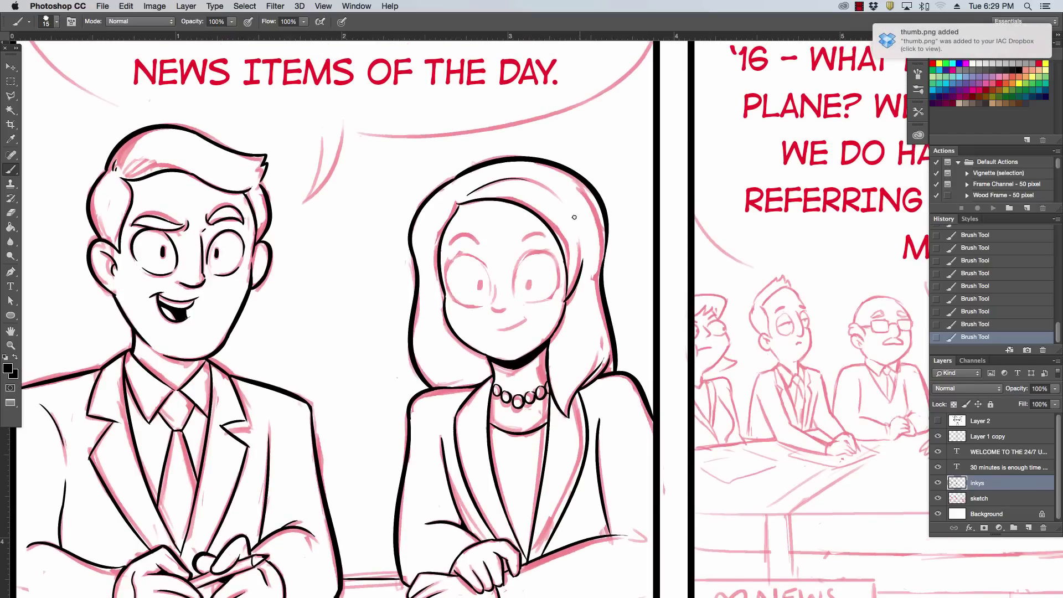
pyautogui.moveTo(574, 217); pyautogui.dragTo(582, 262)
pyautogui.moveTo(449, 244); pyautogui.dragTo(551, 242)
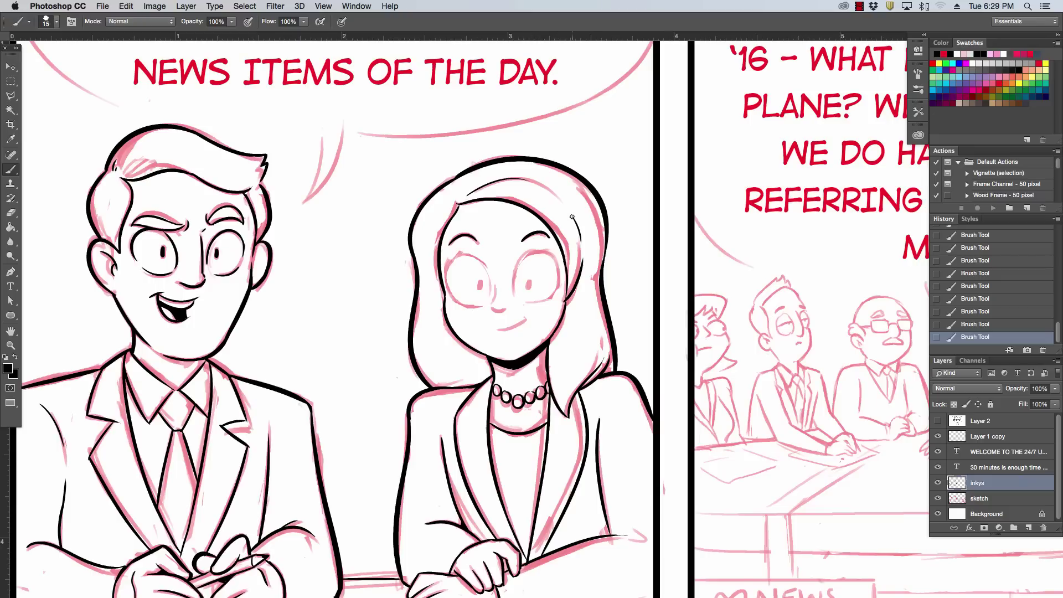
pyautogui.moveTo(493, 286)
pyautogui.mouseDown()
pyautogui.moveTo(505, 311)
pyautogui.moveTo(515, 276)
pyautogui.mouseUp()
pyautogui.moveTo(529, 288); pyautogui.dragTo(528, 282)
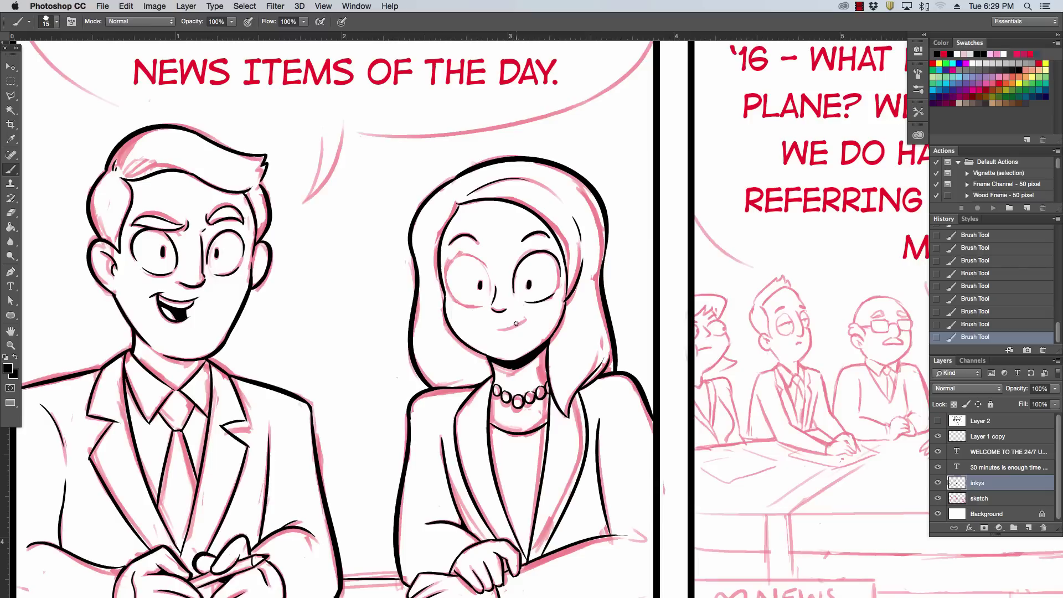
pyautogui.moveTo(497, 329); pyautogui.dragTo(526, 319)
# - Outline the woman's left eye, including its inner edge
pyautogui.moveTo(453, 294); pyautogui.dragTo(455, 299)
pyautogui.moveTo(476, 251); pyautogui.dragTo(457, 299)
pyautogui.hotkey('ctrl', 'z')
pyautogui.moveTo(476, 252); pyautogui.dragTo(454, 298)
pyautogui.hotkey('ctrl', 'z')
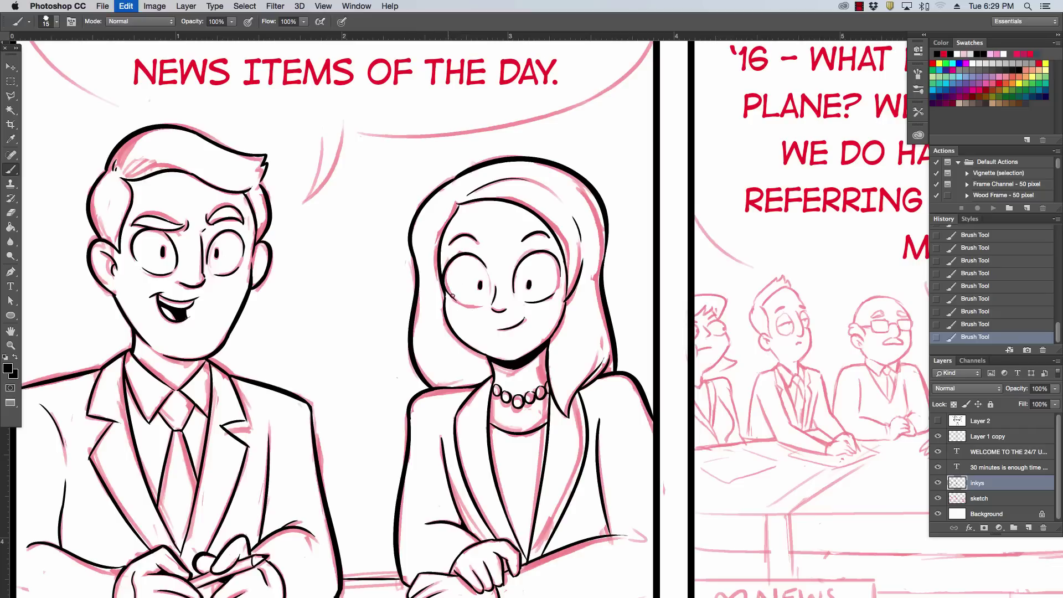
pyautogui.moveTo(476, 253); pyautogui.dragTo(455, 299)
pyautogui.moveTo(469, 257); pyautogui.dragTo(491, 299)
pyautogui.hotkey('ctrl', 'z')
pyautogui.moveTo(476, 259); pyautogui.dragTo(491, 304)
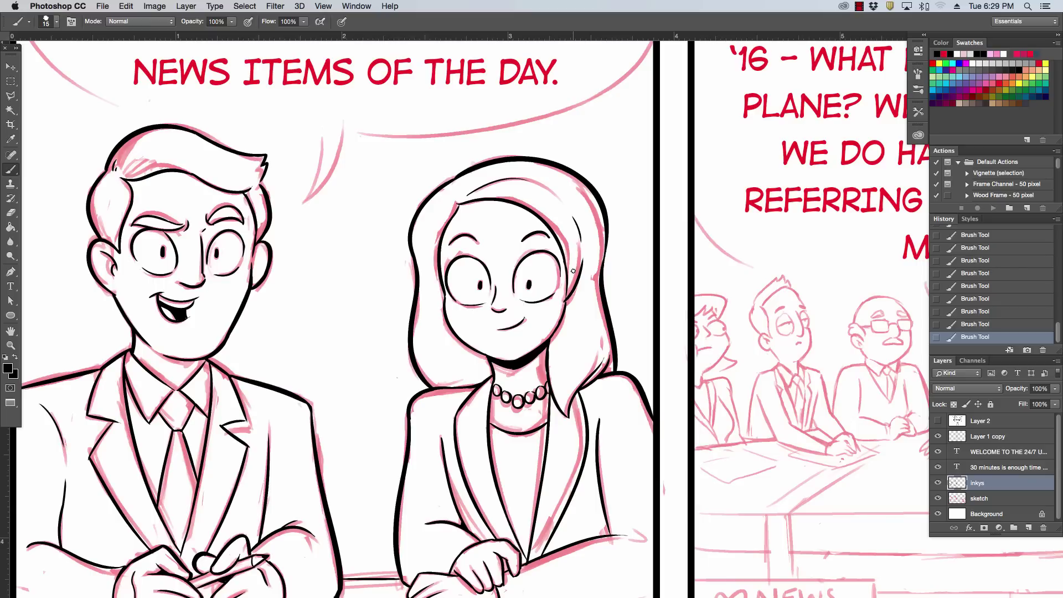
# - Erase and re-ink the hair line beside her cheek, then zoom out to view both panels
pyautogui.moveTo(571, 255)
pyautogui.mouseDown()
pyautogui.moveTo(562, 301)
pyautogui.moveTo(580, 215)
pyautogui.mouseUp()
pyautogui.moveTo(566, 264)
pyautogui.mouseDown()
pyautogui.moveTo(561, 305)
pyautogui.moveTo(580, 286)
pyautogui.mouseUp()
pyautogui.hotkey('ctrl', '-')
pyautogui.hotkey('ctrl', '-')
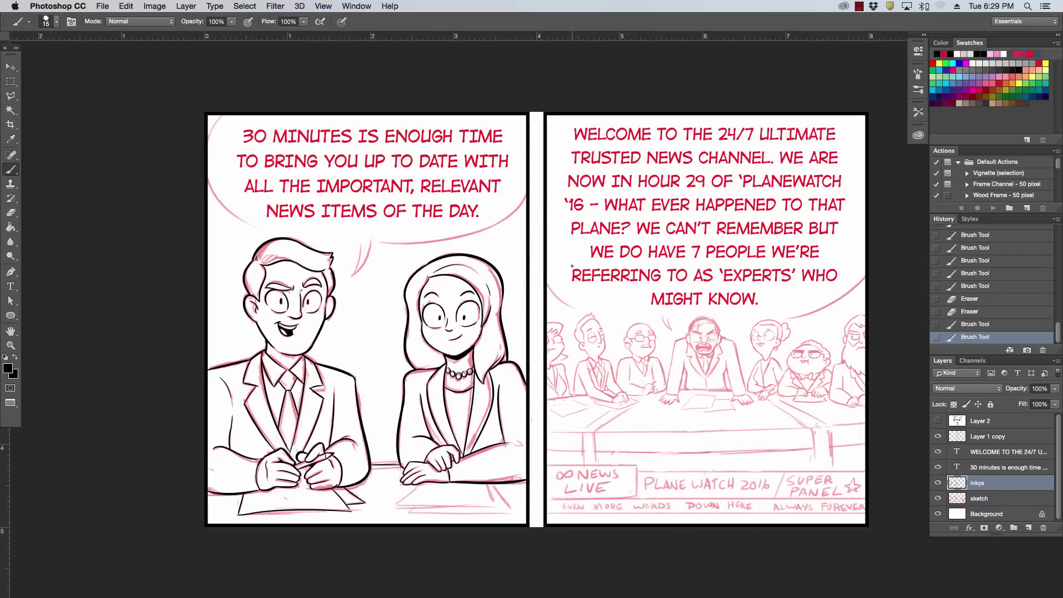
# - Ink the bottom and right edges of the paper under the female anchor's hand
pyautogui.hotkey('ctrl', '+')
pyautogui.hotkey('ctrl', '+')
pyautogui.moveTo(372, 402); pyautogui.dragTo(466, 120)
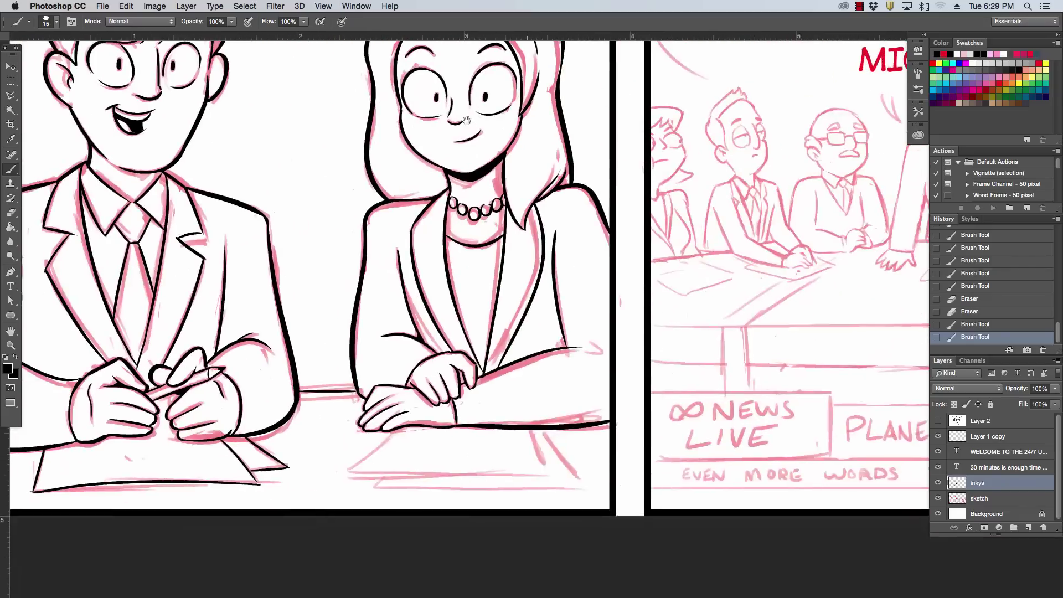
pyautogui.moveTo(397, 429); pyautogui.dragTo(356, 464)
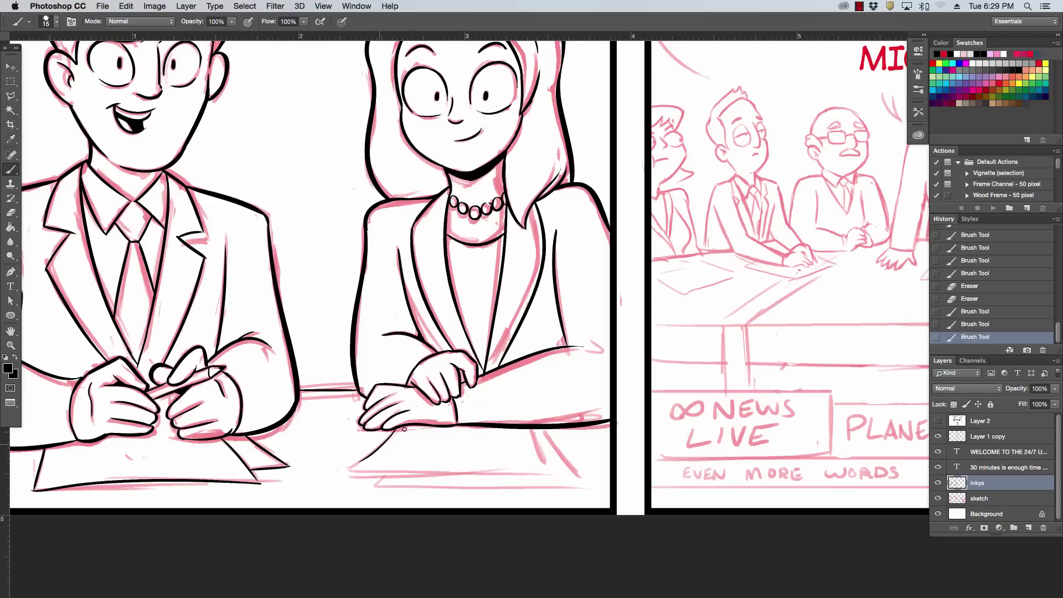
pyautogui.hotkey('ctrl', 'z')
pyautogui.moveTo(396, 430)
pyautogui.mouseDown()
pyautogui.moveTo(353, 468)
pyautogui.moveTo(518, 468)
pyautogui.mouseUp()
pyautogui.press('cmd+z')
pyautogui.moveTo(348, 469); pyautogui.dragTo(500, 473)
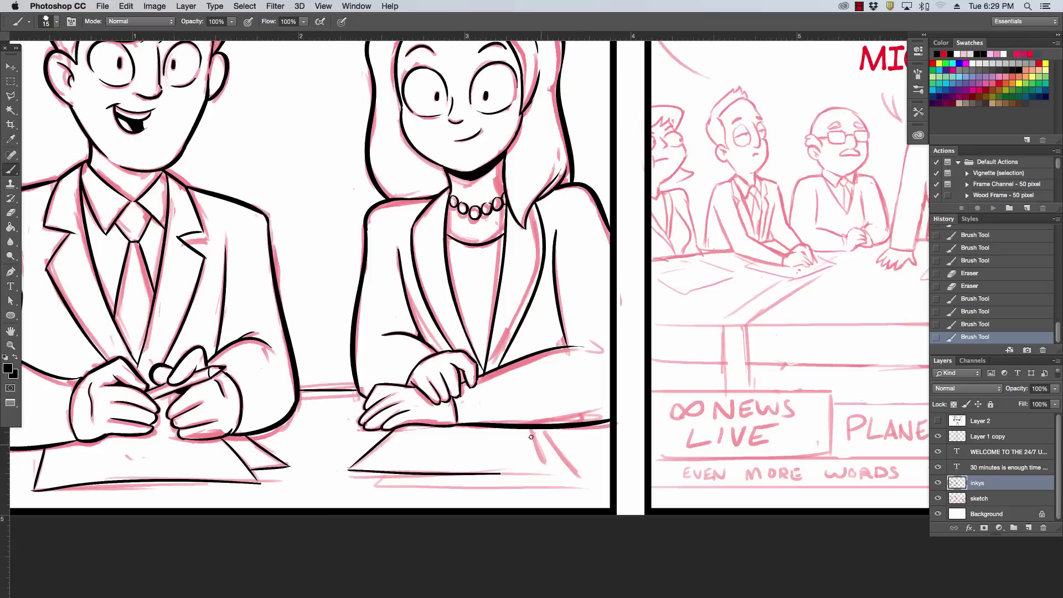
pyautogui.moveTo(529, 429)
pyautogui.mouseDown()
pyautogui.moveTo(546, 464)
pyautogui.moveTo(525, 475)
pyautogui.moveTo(552, 472)
pyautogui.mouseUp()
pyautogui.hotkey('ctrl', 'z')
pyautogui.hotkey('ctrl', 'z')
pyautogui.press('cmd+z')
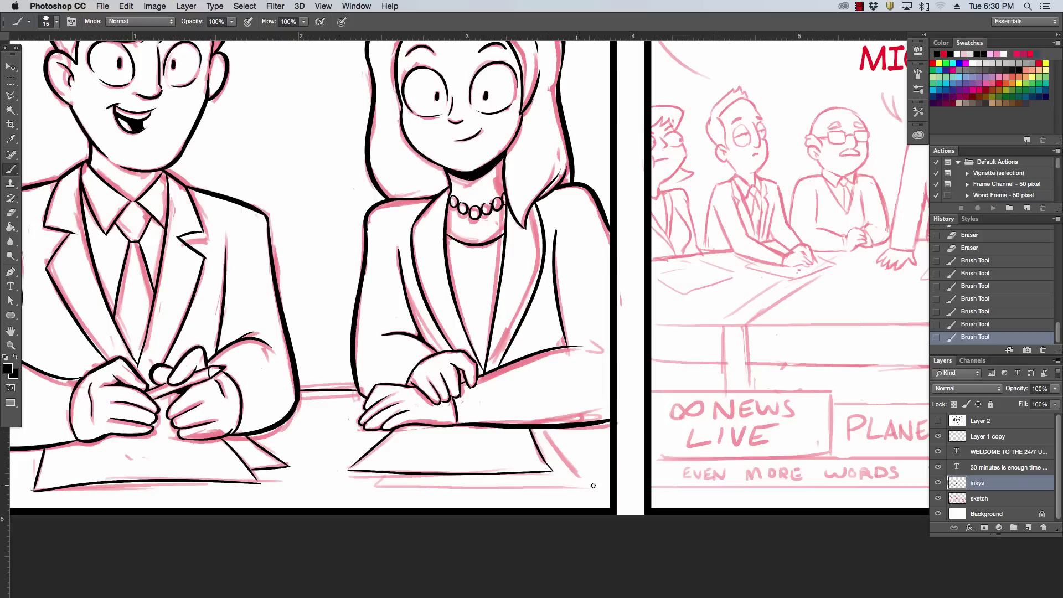
# - Ink the lower paper's right edge and bottom line, plus the end of her sleeve
pyautogui.moveTo(544, 429); pyautogui.dragTo(581, 475)
pyautogui.moveTo(391, 474)
pyautogui.mouseDown()
pyautogui.moveTo(380, 487)
pyautogui.moveTo(581, 487)
pyautogui.moveTo(578, 470)
pyautogui.mouseUp()
pyautogui.hotkey('ctrl', 'z')
pyautogui.keyDown('shift'); pyautogui.click(563, 487); pyautogui.keyUp('shift')
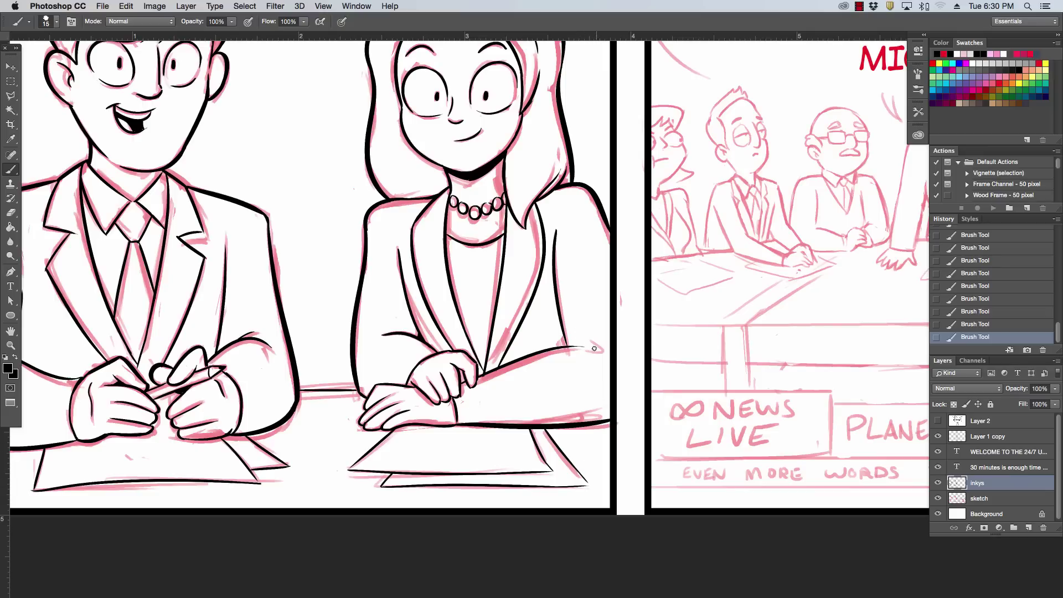
pyautogui.moveTo(603, 349); pyautogui.dragTo(585, 340)
pyautogui.press('super+minus')
pyautogui.press('super+minus')
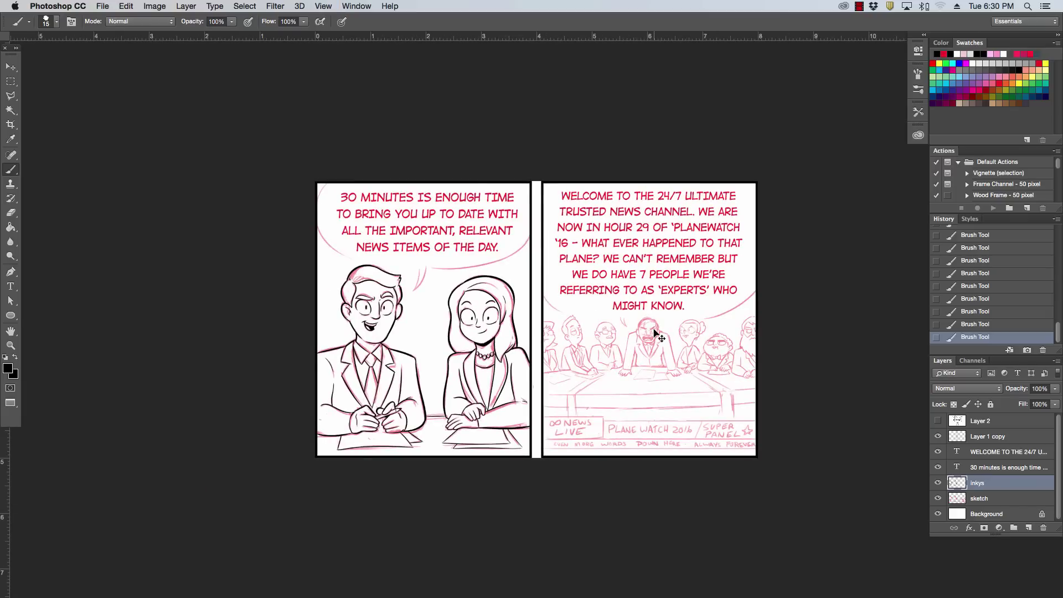
# - Hide the pink sketch layer and zoom in to review the ink-only artwork
pyautogui.press('super+plus')
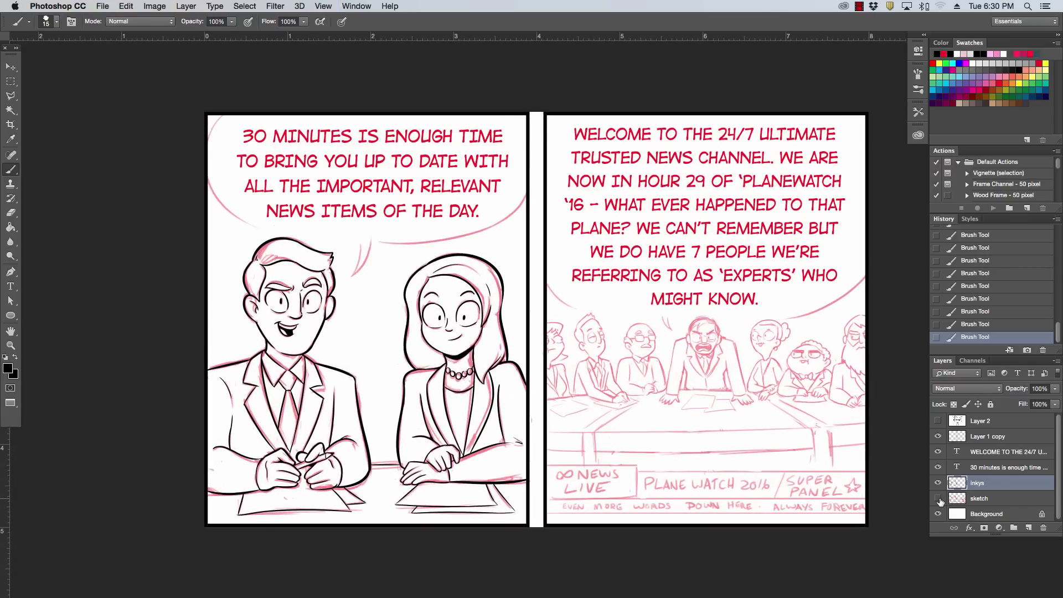
pyautogui.click(938, 498)
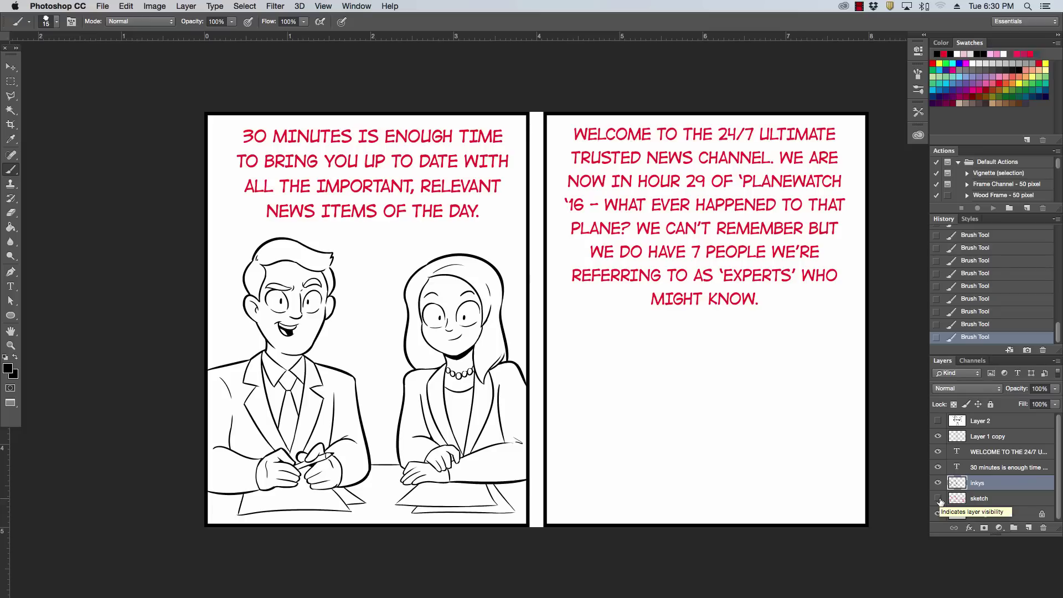
pyautogui.press('super+plus')
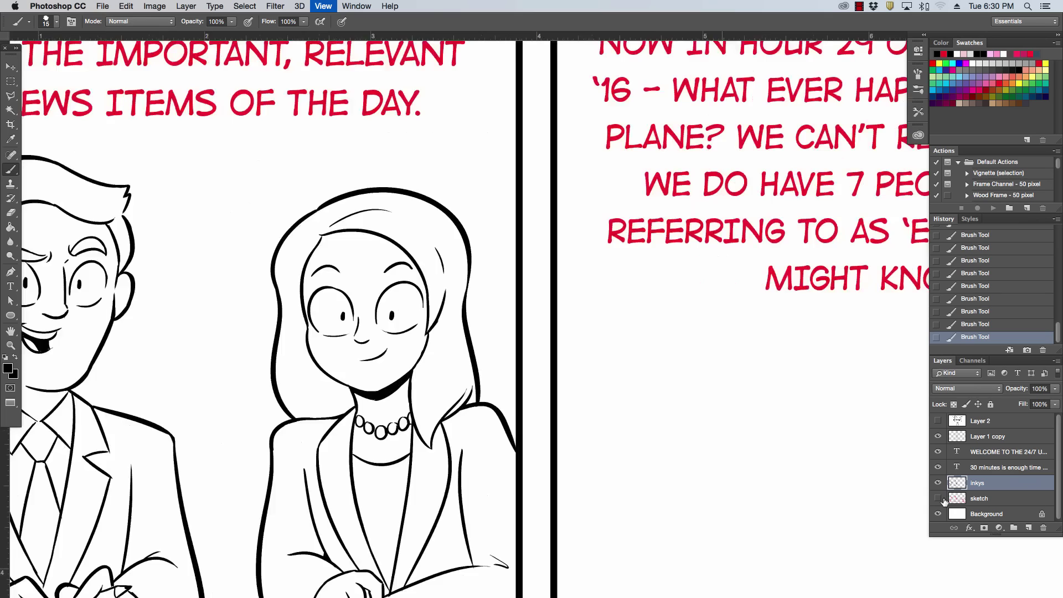
pyautogui.scroll(-10, 681, 120)
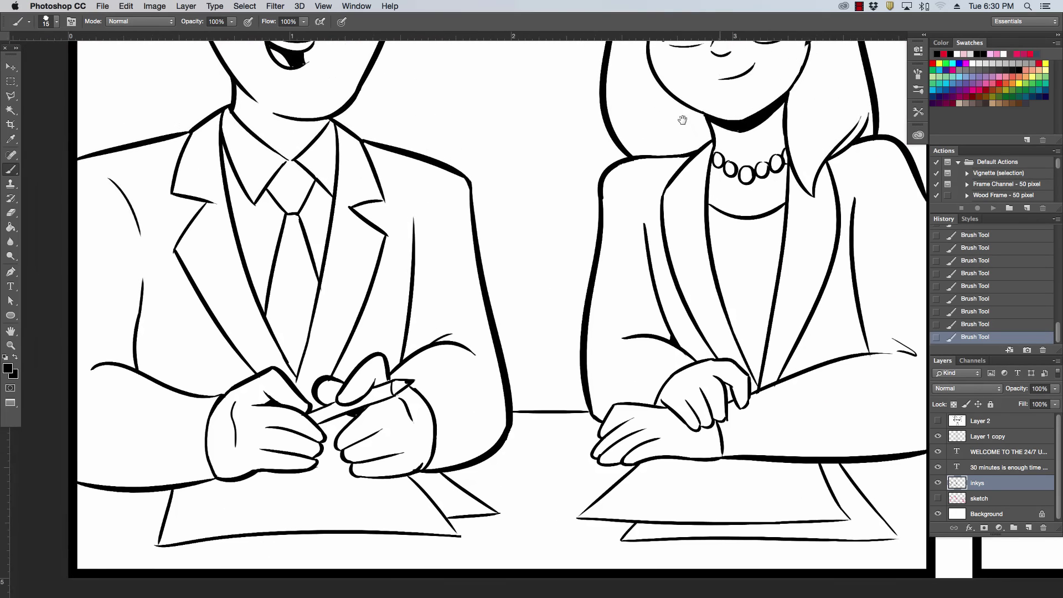
pyautogui.scroll(1, 681, 120)
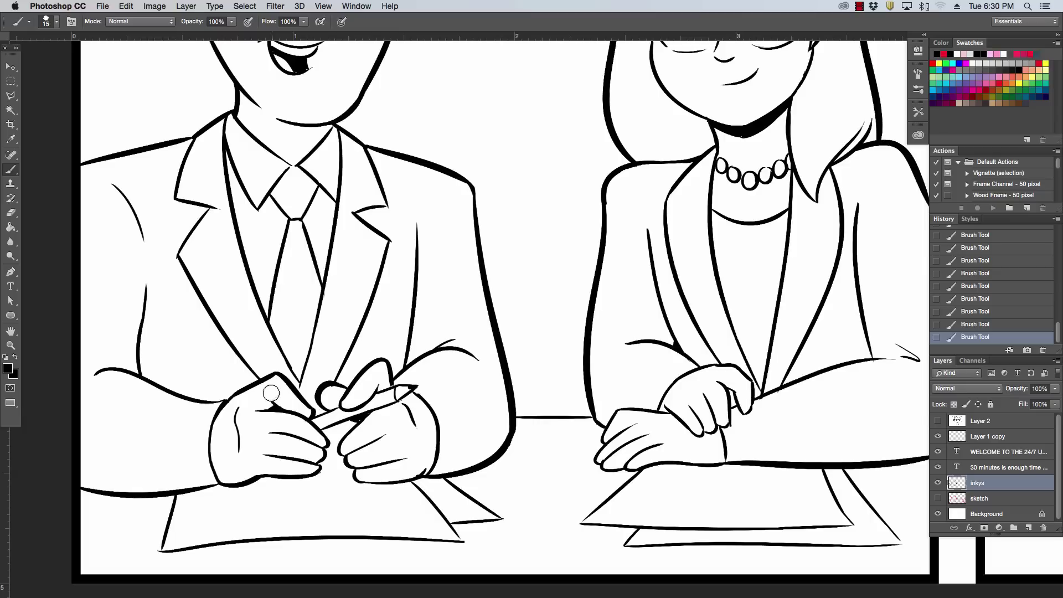
# - Erase stray ink around the male anchor's hands, then show the pink sketch again
pyautogui.press('e')
pyautogui.moveTo(271, 393); pyautogui.dragTo(277, 402)
pyautogui.moveTo(274, 388); pyautogui.dragTo(282, 393)
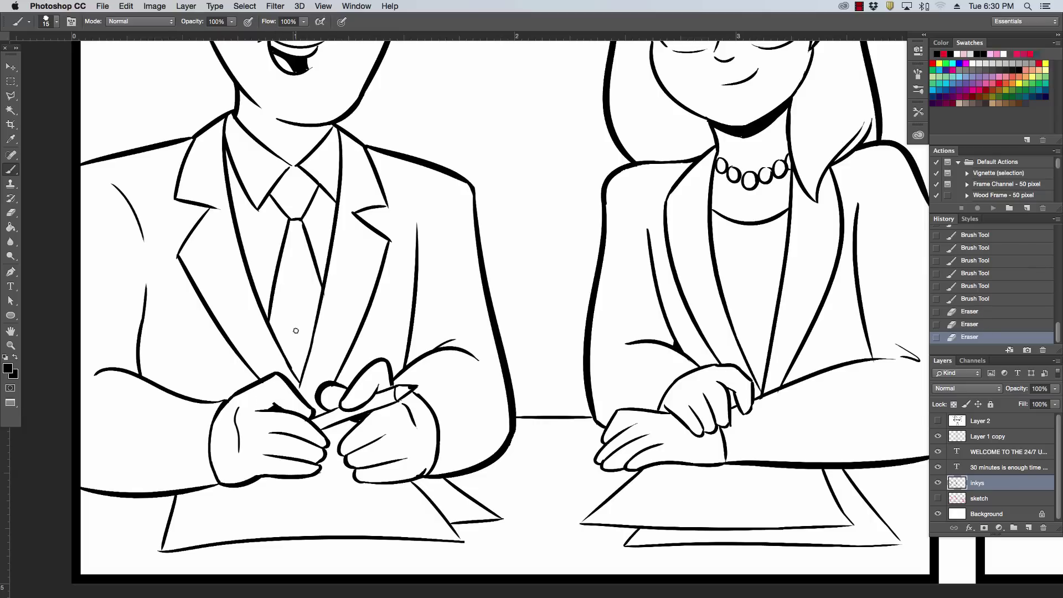
pyautogui.scroll(-3, 296, 330)
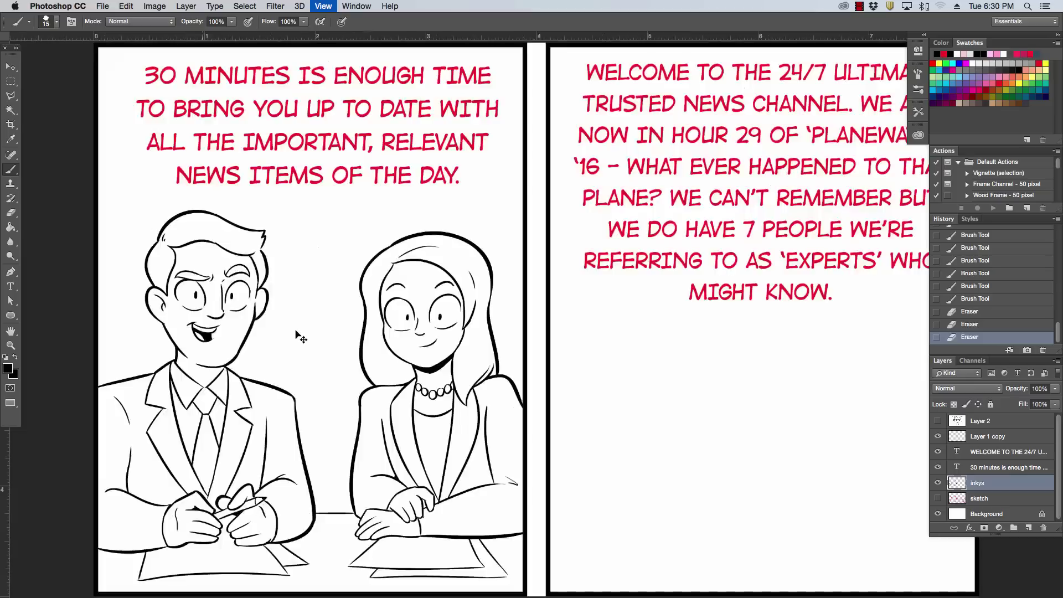
pyautogui.click(937, 498)
pyautogui.moveTo(613, 332); pyautogui.dragTo(443, 286)
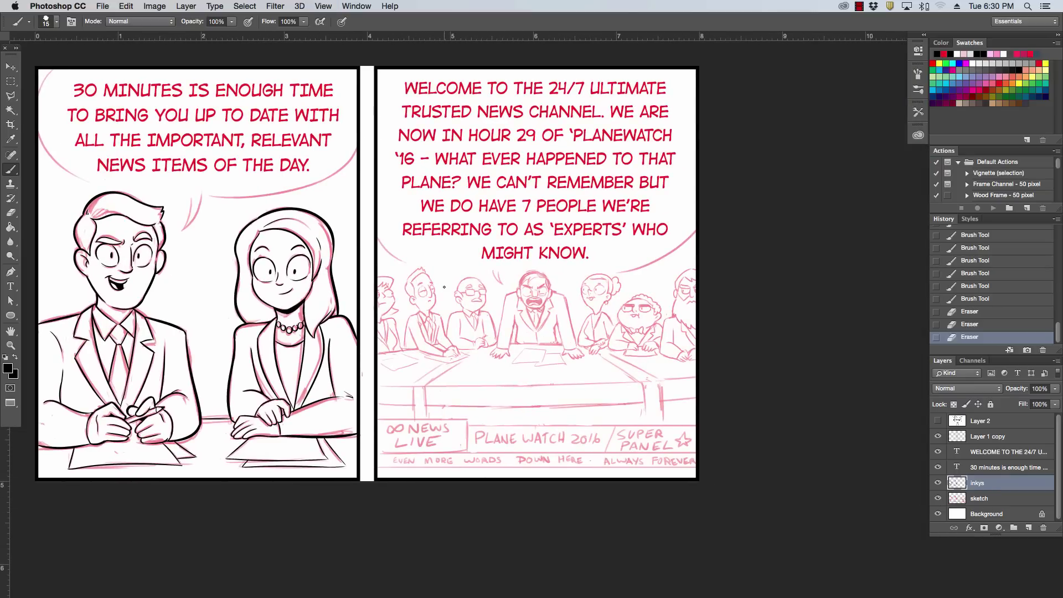
# - Ink the left side of the expert's face and the line down his body
pyautogui.press('super+plus')
pyautogui.press('super+plus')
pyautogui.press('super+plus')
pyautogui.press('super+plus')
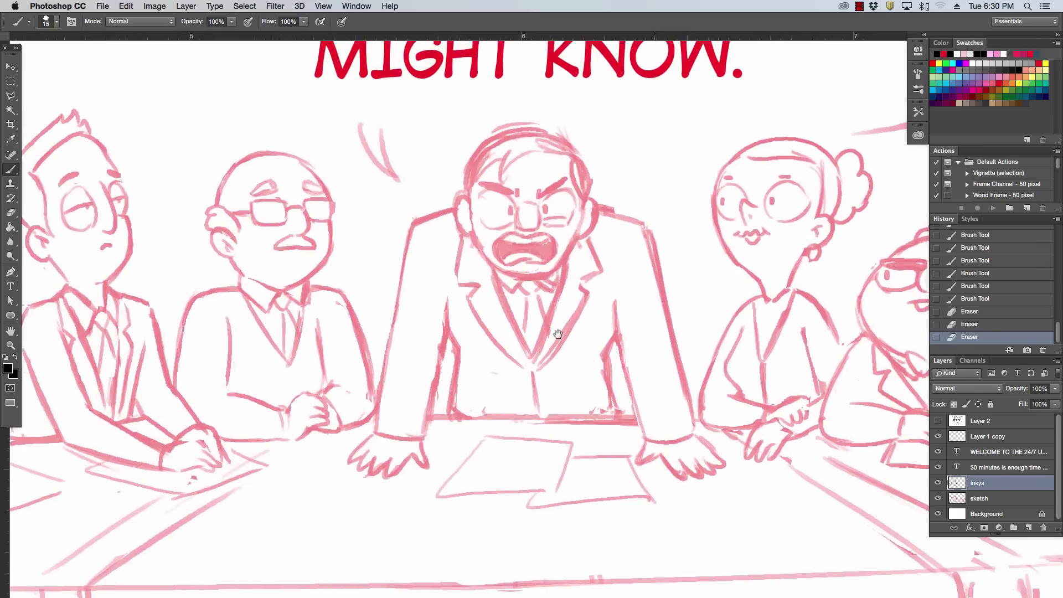
pyautogui.moveTo(594, 337); pyautogui.dragTo(209, 327)
pyautogui.moveTo(493, 289); pyautogui.dragTo(464, 329)
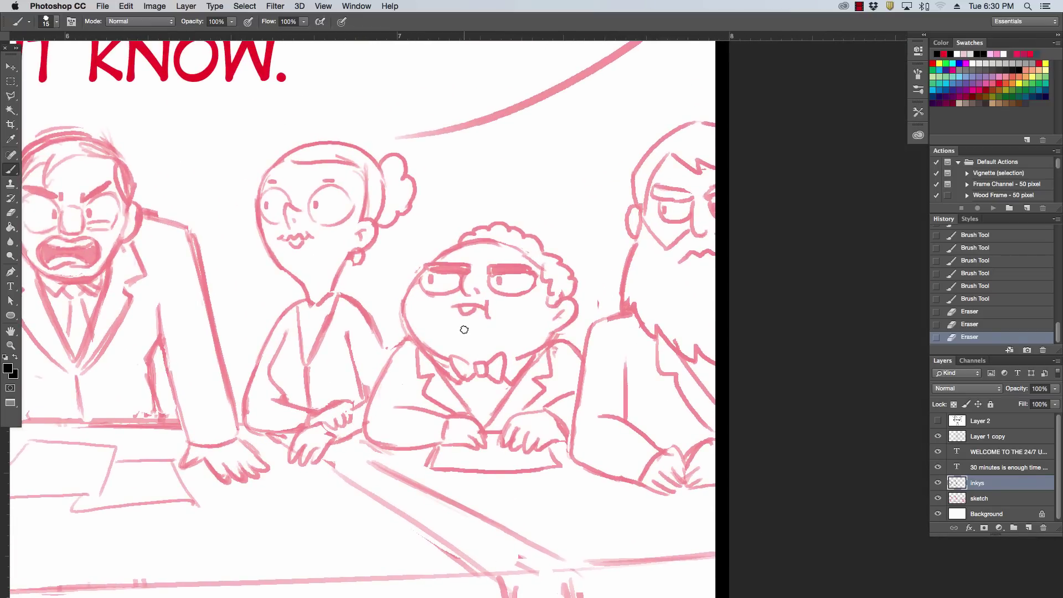
pyautogui.moveTo(420, 283); pyautogui.dragTo(439, 351)
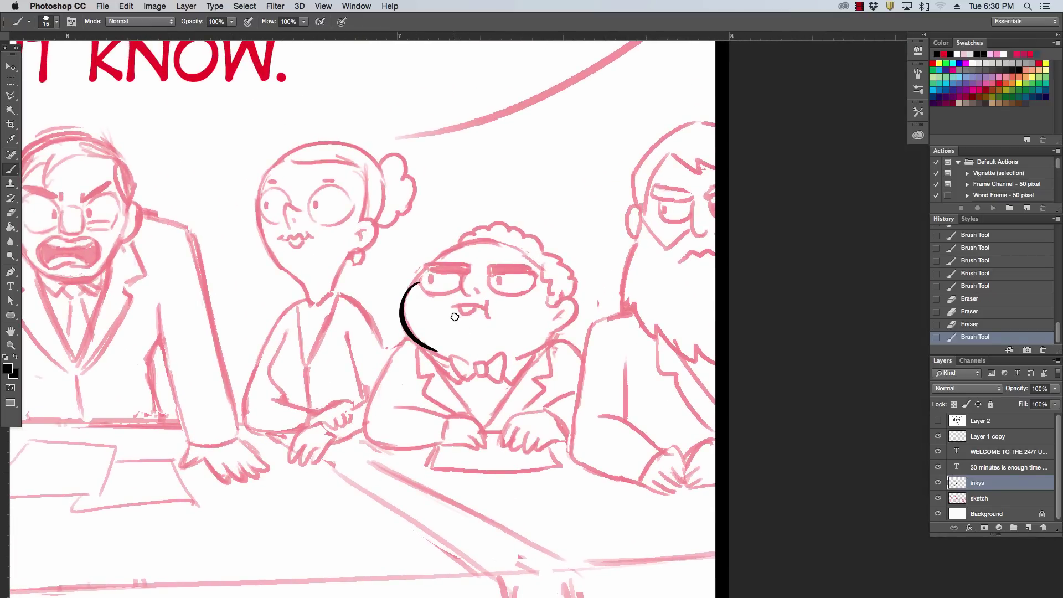
pyautogui.moveTo(553, 331)
pyautogui.mouseDown()
pyautogui.moveTo(542, 348)
pyautogui.moveTo(591, 363)
pyautogui.mouseUp()
pyautogui.press('super+z')
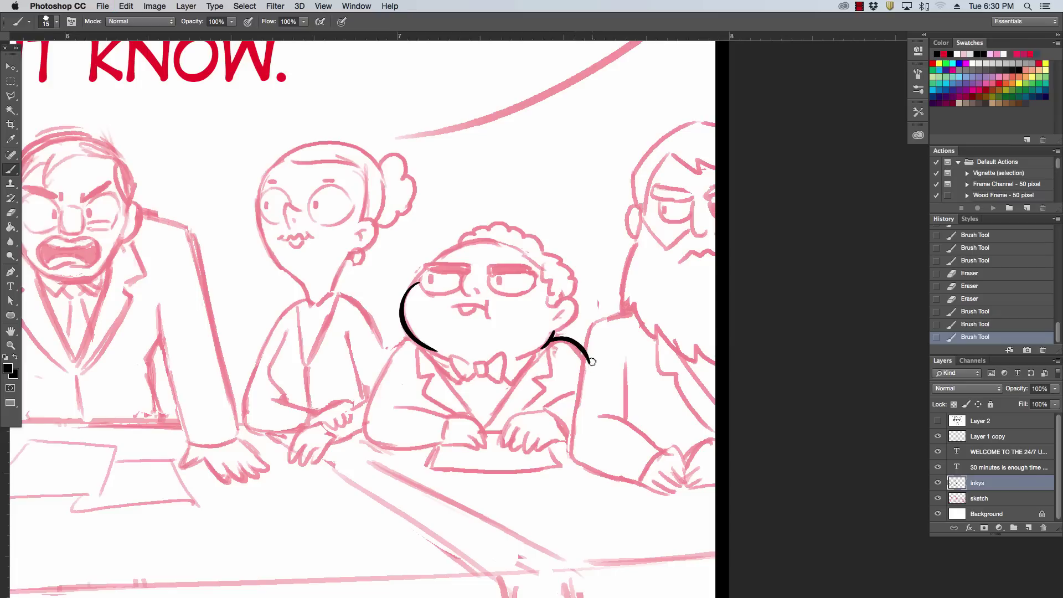
pyautogui.moveTo(410, 339); pyautogui.dragTo(366, 415)
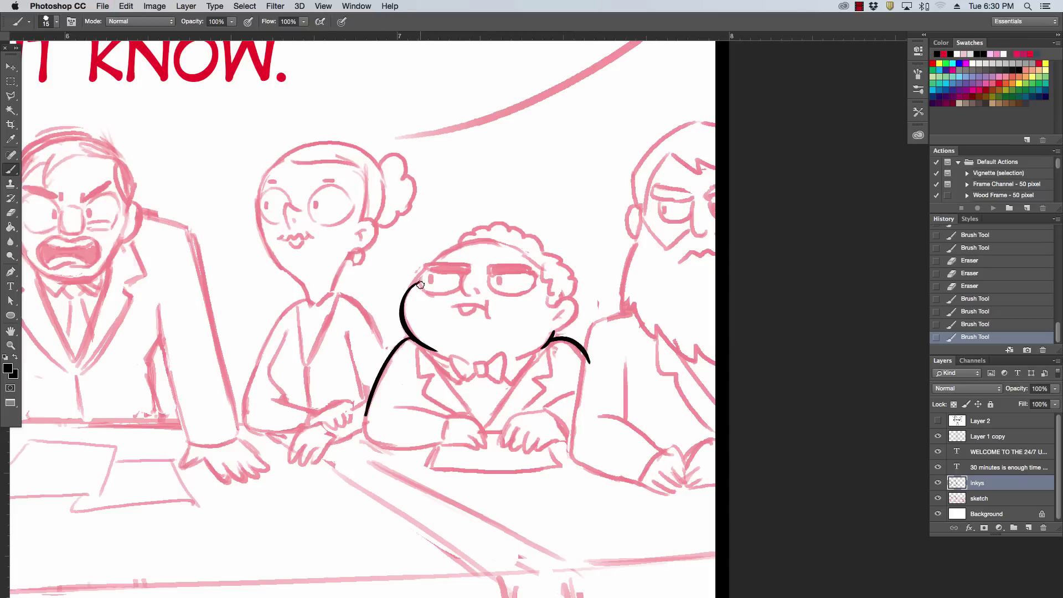
# - Ink the expert's right cheek, left side and bottom outline, and try the curly hair
pyautogui.moveTo(420, 284)
pyautogui.mouseDown()
pyautogui.moveTo(429, 266)
pyautogui.moveTo(474, 243)
pyautogui.mouseUp()
pyautogui.press('super+z')
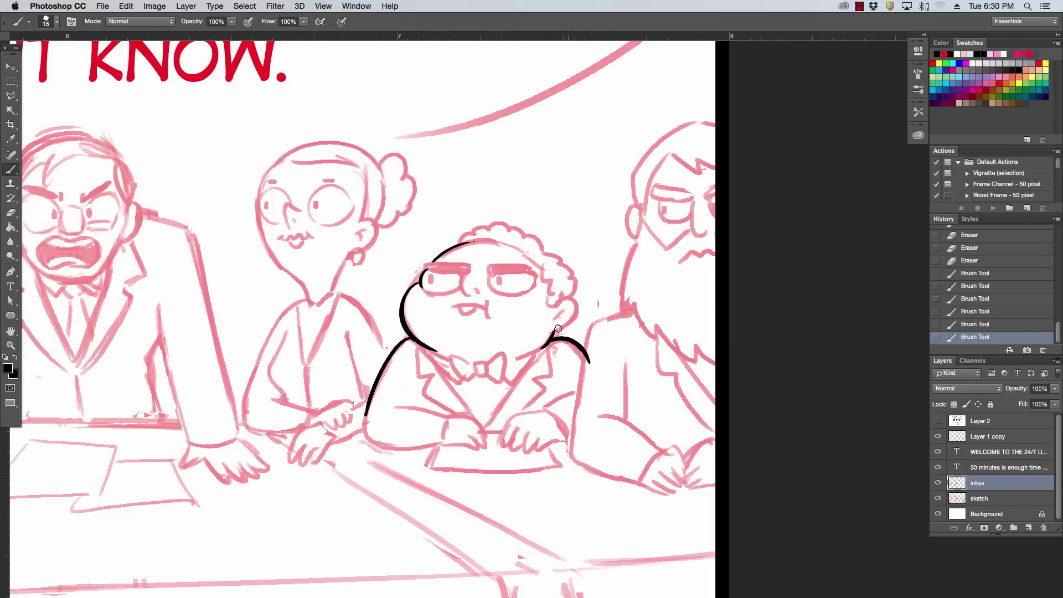
pyautogui.moveTo(558, 324)
pyautogui.mouseDown()
pyautogui.moveTo(565, 299)
pyautogui.moveTo(577, 310)
pyautogui.mouseUp()
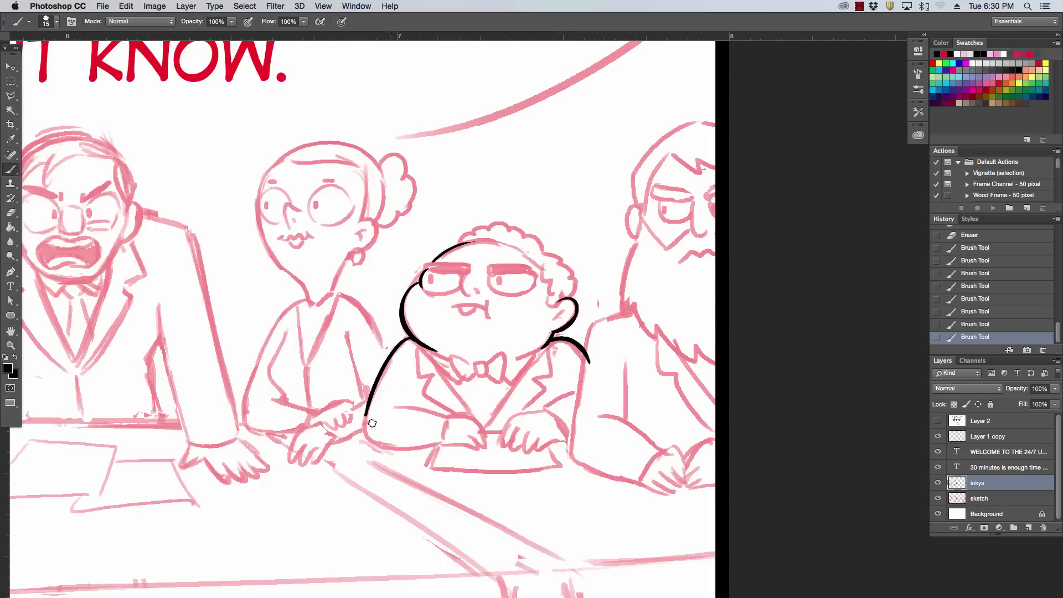
pyautogui.moveTo(366, 412); pyautogui.dragTo(421, 446)
pyautogui.press('super+z')
pyautogui.moveTo(366, 410); pyautogui.dragTo(442, 444)
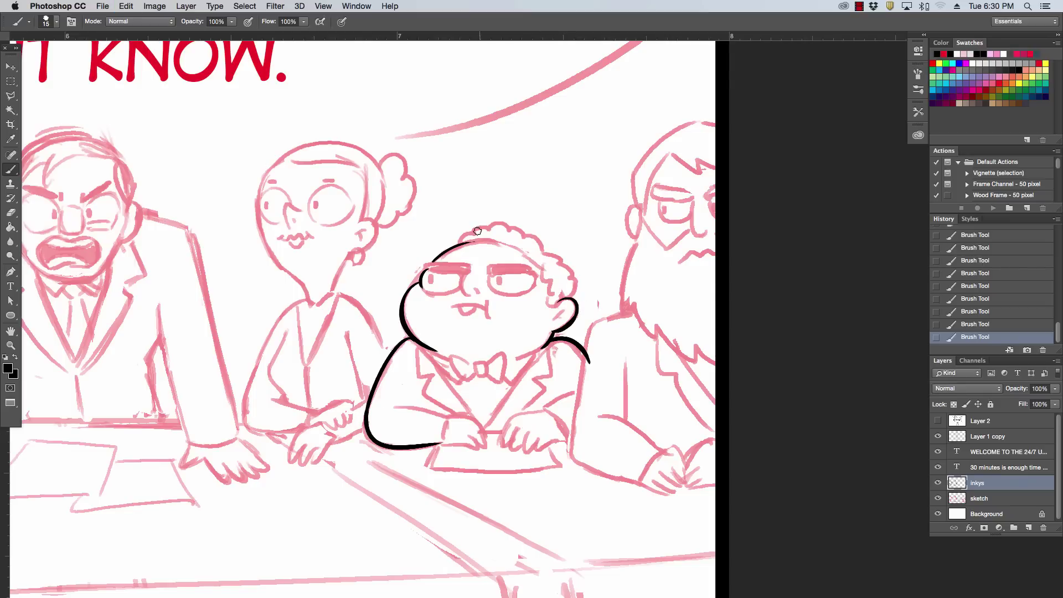
pyautogui.moveTo(458, 243)
pyautogui.mouseDown()
pyautogui.moveTo(482, 232)
pyautogui.moveTo(475, 226)
pyautogui.moveTo(508, 226)
pyautogui.moveTo(573, 277)
pyautogui.mouseUp()
pyautogui.press('super+z')
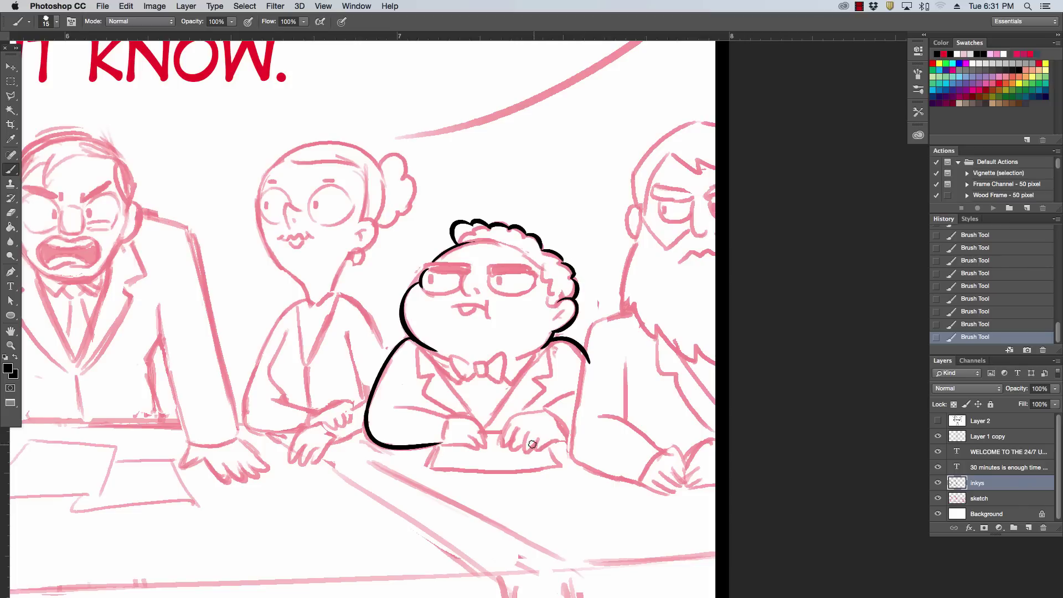
# - Ink the right hand's curve and the edges of the paper beneath it
pyautogui.moveTo(532, 443); pyautogui.dragTo(567, 440)
pyautogui.moveTo(505, 429)
pyautogui.mouseDown()
pyautogui.moveTo(502, 445)
pyautogui.moveTo(426, 470)
pyautogui.moveTo(535, 468)
pyautogui.mouseUp()
pyautogui.press('super+z')
pyautogui.moveTo(426, 469); pyautogui.dragTo(561, 468)
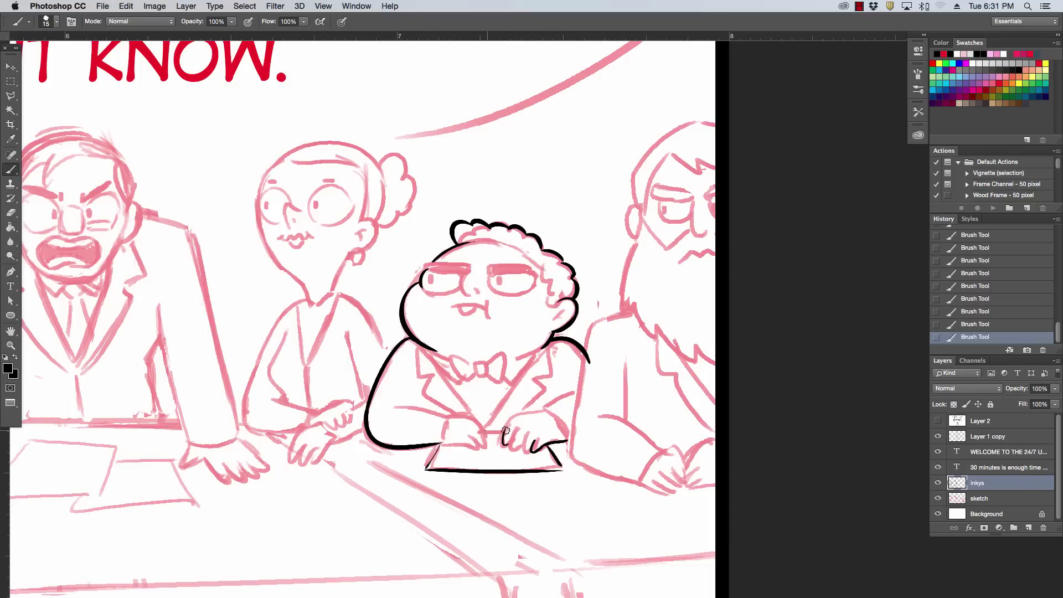
pyautogui.moveTo(485, 430); pyautogui.dragTo(504, 429)
# - With a smaller brush, redraw the top of the head and the expert's jaw line
pyautogui.press('[')
pyautogui.press('[')
pyautogui.moveTo(467, 242); pyautogui.dragTo(532, 255)
pyautogui.hotkey('ctrl', 'z')
pyautogui.moveTo(469, 241)
pyautogui.mouseDown()
pyautogui.moveTo(493, 239)
pyautogui.moveTo(540, 264)
pyautogui.moveTo(549, 289)
pyautogui.moveTo(572, 296)
pyautogui.moveTo(555, 316)
pyautogui.mouseUp()
pyautogui.hotkey('ctrl', 'z')
pyautogui.hotkey('ctrl', 'z')
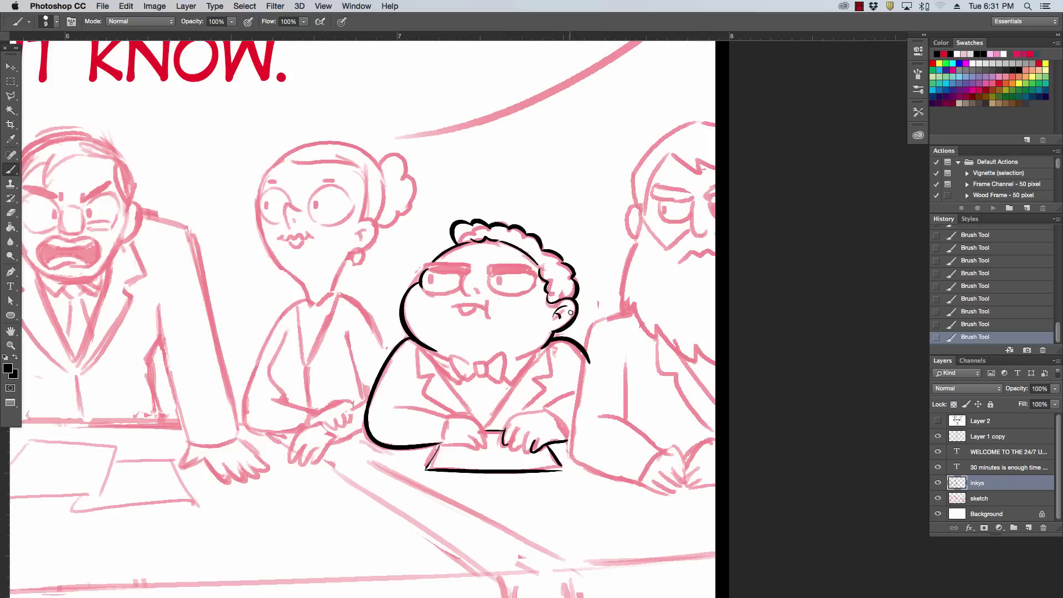
pyautogui.moveTo(507, 360); pyautogui.dragTo(553, 334)
pyautogui.hotkey('ctrl', 'z')
pyautogui.hotkey('ctrl', 'z')
pyautogui.moveTo(510, 360); pyautogui.dragTo(561, 329)
pyautogui.hotkey('ctrl', 'z')
# - Ink the sleeve curve, the tops of both hands and the expert's left arm
pyautogui.moveTo(542, 409)
pyautogui.mouseDown()
pyautogui.moveTo(567, 435)
pyautogui.moveTo(581, 386)
pyautogui.mouseUp()
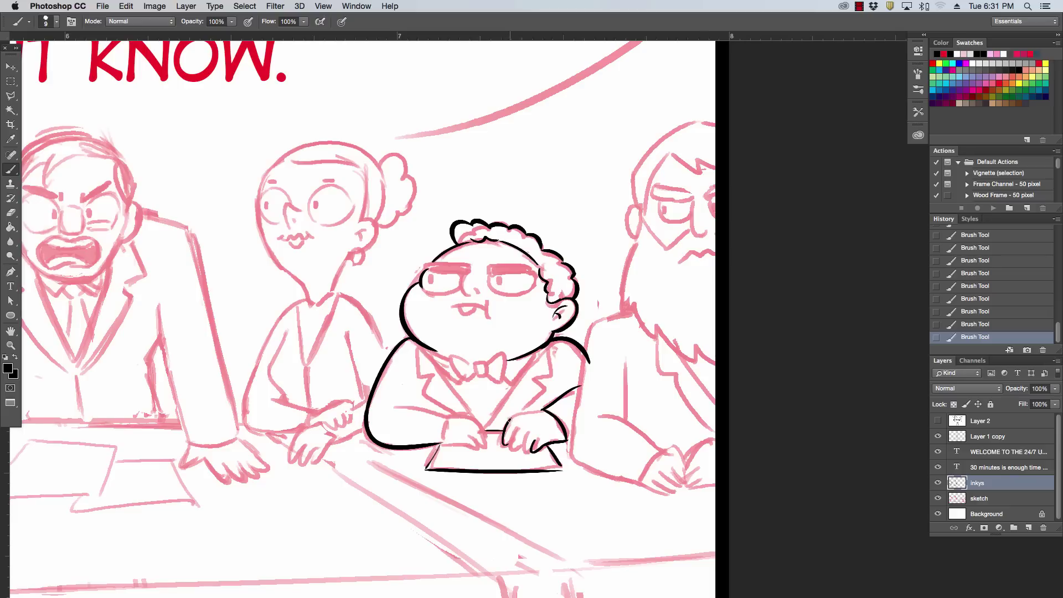
pyautogui.moveTo(507, 419)
pyautogui.mouseDown()
pyautogui.moveTo(543, 411)
pyautogui.moveTo(514, 447)
pyautogui.moveTo(535, 443)
pyautogui.mouseUp()
pyautogui.hotkey('ctrl', 'z')
pyautogui.moveTo(447, 416); pyautogui.dragTo(487, 443)
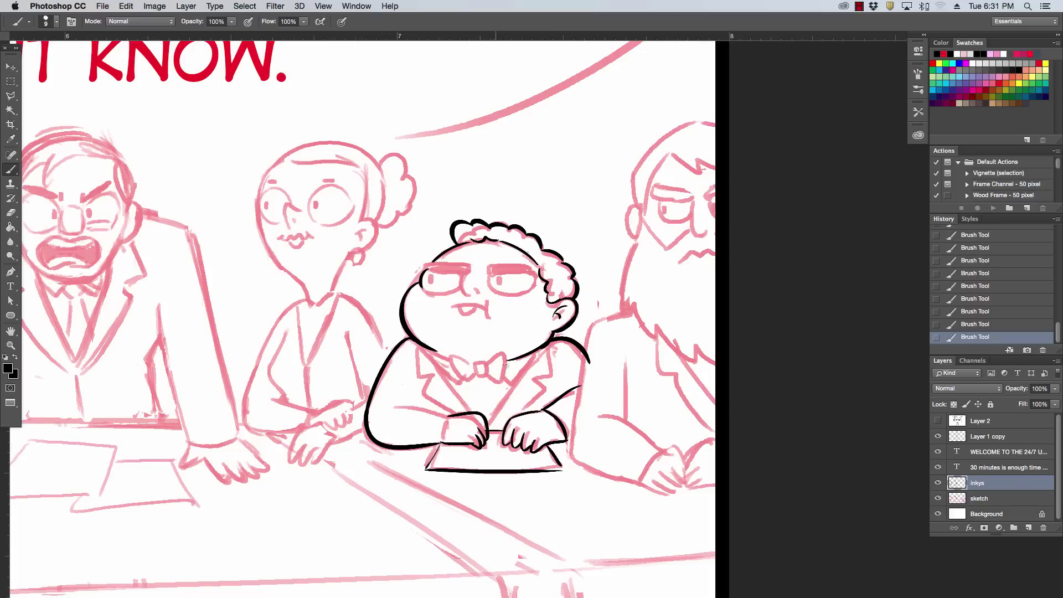
pyautogui.moveTo(394, 398); pyautogui.dragTo(450, 406)
pyautogui.moveTo(451, 413); pyautogui.dragTo(442, 443)
# - Ink the left and right jacket lapels and the collar line
pyautogui.moveTo(423, 350); pyautogui.dragTo(471, 409)
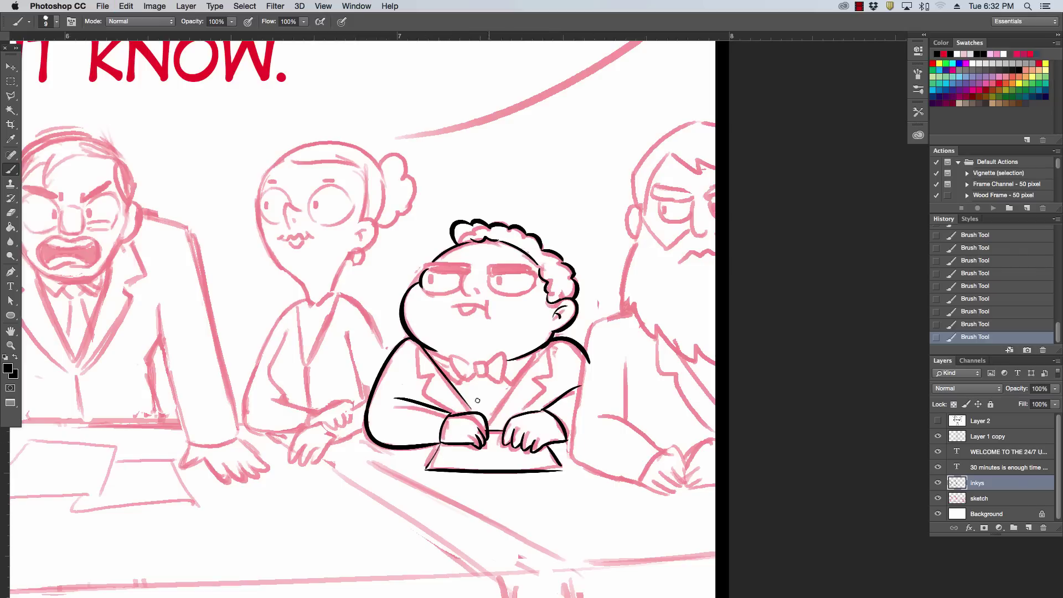
pyautogui.hotkey('ctrl', 'z')
pyautogui.moveTo(424, 350)
pyautogui.mouseDown()
pyautogui.moveTo(469, 411)
pyautogui.moveTo(536, 352)
pyautogui.mouseUp()
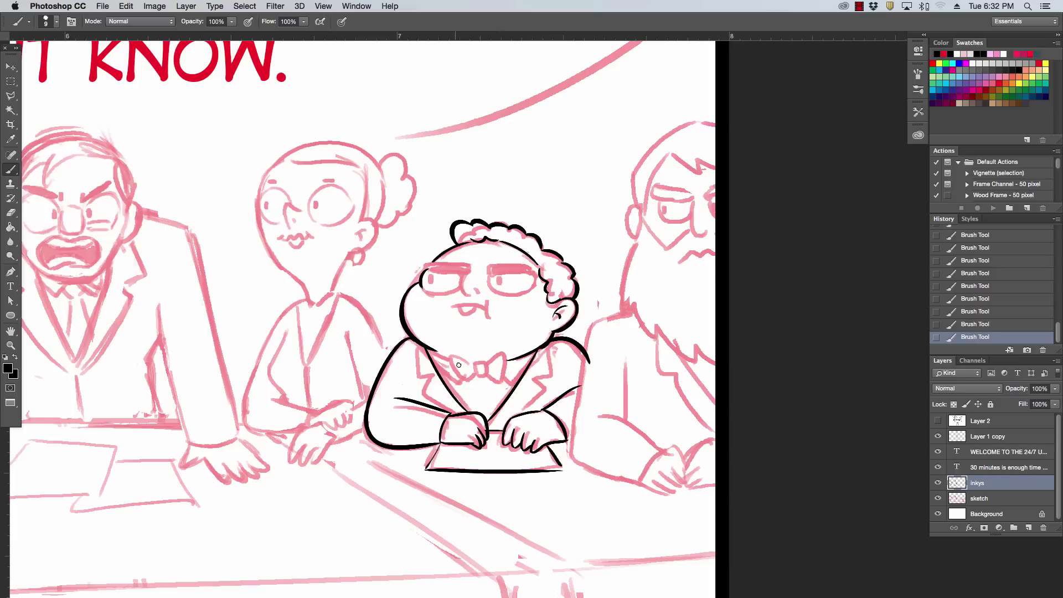
pyautogui.moveTo(432, 351)
pyautogui.mouseDown()
pyautogui.moveTo(450, 357)
pyautogui.moveTo(417, 375)
pyautogui.mouseUp()
pyautogui.hotkey('ctrl', 'z')
pyautogui.moveTo(425, 375); pyautogui.dragTo(443, 409)
pyautogui.moveTo(551, 376); pyautogui.dragTo(534, 387)
pyautogui.moveTo(546, 346); pyautogui.dragTo(552, 379)
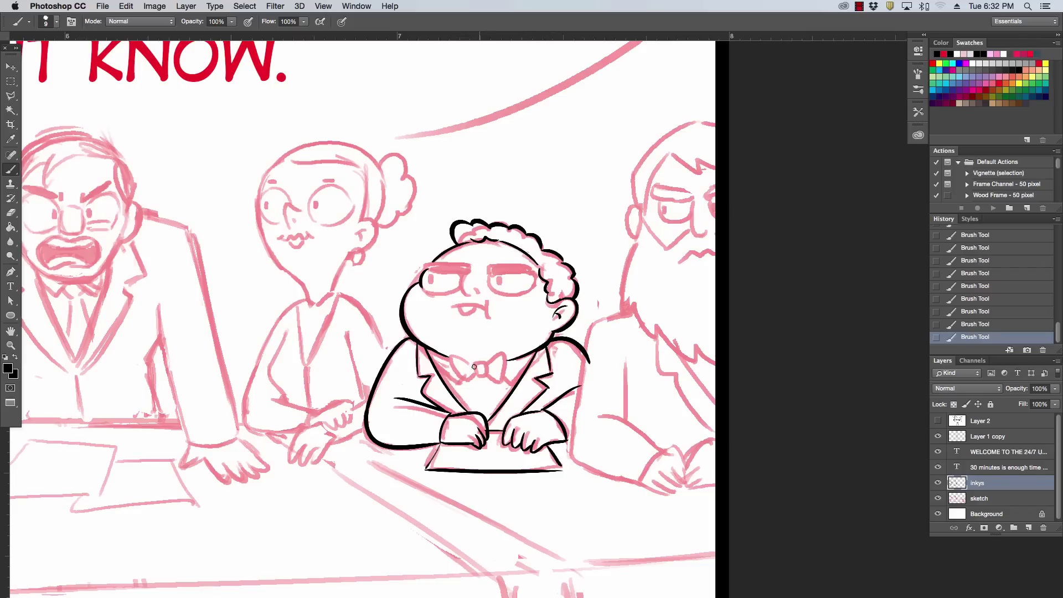
# - Outline the bow-tie knot and erase stray ink around it
pyautogui.moveTo(472, 365)
pyautogui.mouseDown()
pyautogui.moveTo(506, 365)
pyautogui.moveTo(502, 353)
pyautogui.moveTo(501, 383)
pyautogui.moveTo(451, 355)
pyautogui.moveTo(471, 382)
pyautogui.mouseUp()
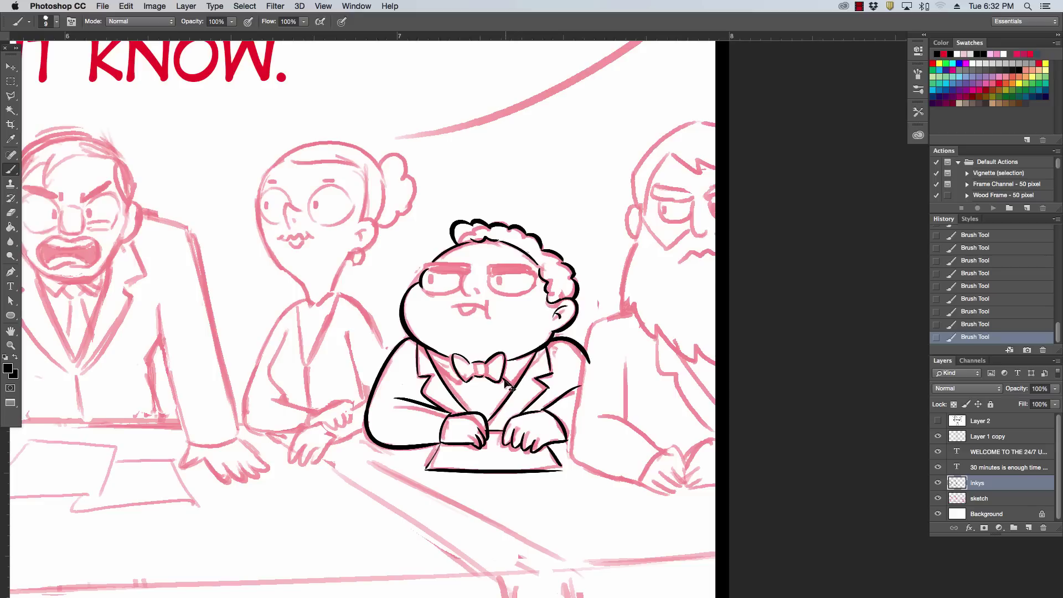
pyautogui.hotkey('ctrl', 'z')
pyautogui.hotkey('ctrl', 'z')
pyautogui.hotkey('ctrl', 'z')
pyautogui.moveTo(476, 367)
pyautogui.mouseDown()
pyautogui.moveTo(471, 361)
pyautogui.moveTo(474, 378)
pyautogui.moveTo(487, 364)
pyautogui.mouseUp()
pyautogui.press('e')
pyautogui.moveTo(476, 382); pyautogui.dragTo(460, 386)
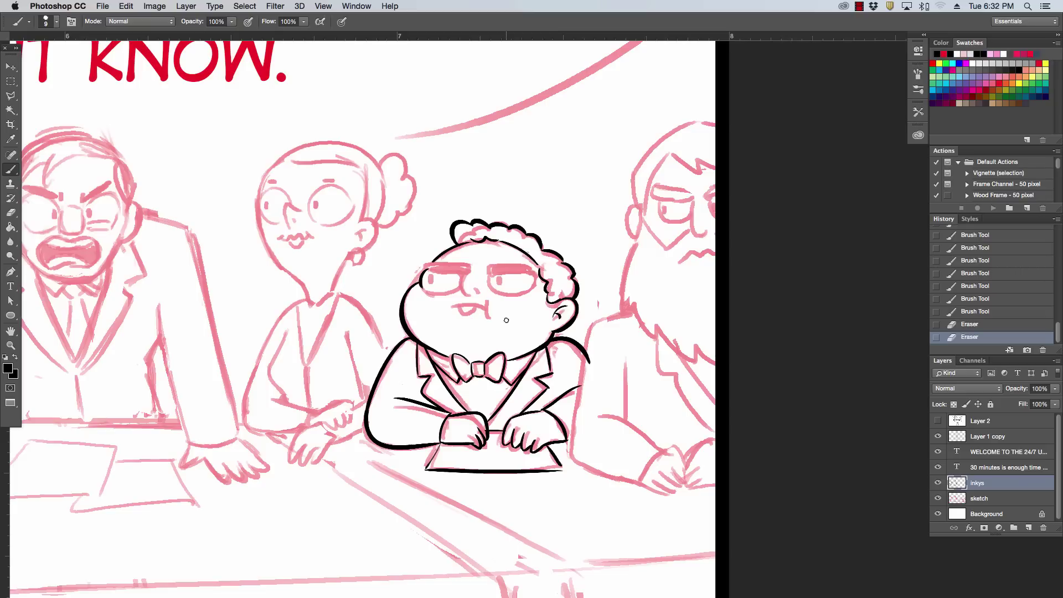
# - Ink the expert's mouth, nose, eye outlines, eyebrows and black pupils
pyautogui.moveTo(453, 309)
pyautogui.mouseDown()
pyautogui.moveTo(485, 308)
pyautogui.moveTo(487, 318)
pyautogui.moveTo(478, 301)
pyautogui.moveTo(474, 311)
pyautogui.mouseUp()
pyautogui.hotkey('ctrl', 'z')
pyautogui.hotkey('ctrl', 'z')
pyautogui.hotkey('ctrl', 'z')
pyautogui.hotkey('ctrl', 'z')
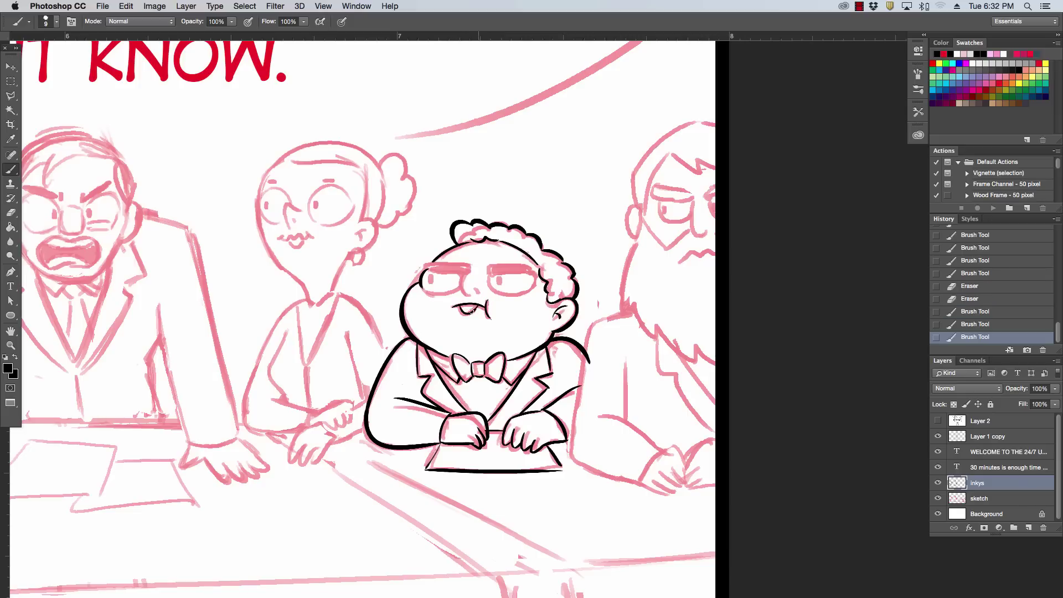
pyautogui.moveTo(470, 272)
pyautogui.mouseDown()
pyautogui.moveTo(480, 299)
pyautogui.moveTo(462, 292)
pyautogui.mouseUp()
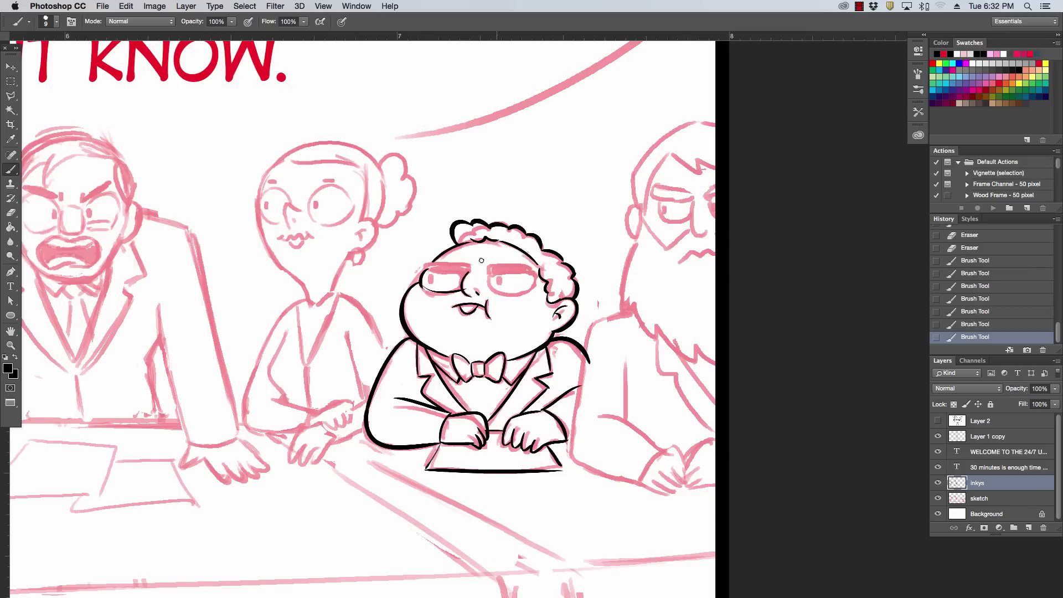
pyautogui.hotkey('ctrl', 'z')
pyautogui.hotkey('ctrl', 'z')
pyautogui.hotkey('ctrl', 'z')
pyautogui.hotkey('ctrl', 'z')
pyautogui.hotkey('ctrl', 'z')
pyautogui.hotkey('ctrl', 'z')
pyautogui.moveTo(457, 271); pyautogui.dragTo(521, 281)
pyautogui.hotkey('ctrl', 'z')
pyautogui.hotkey('ctrl', 'z')
pyautogui.hotkey('ctrl', 'z')
pyautogui.hotkey('ctrl', 'z')
pyautogui.hotkey('ctrl', 'z')
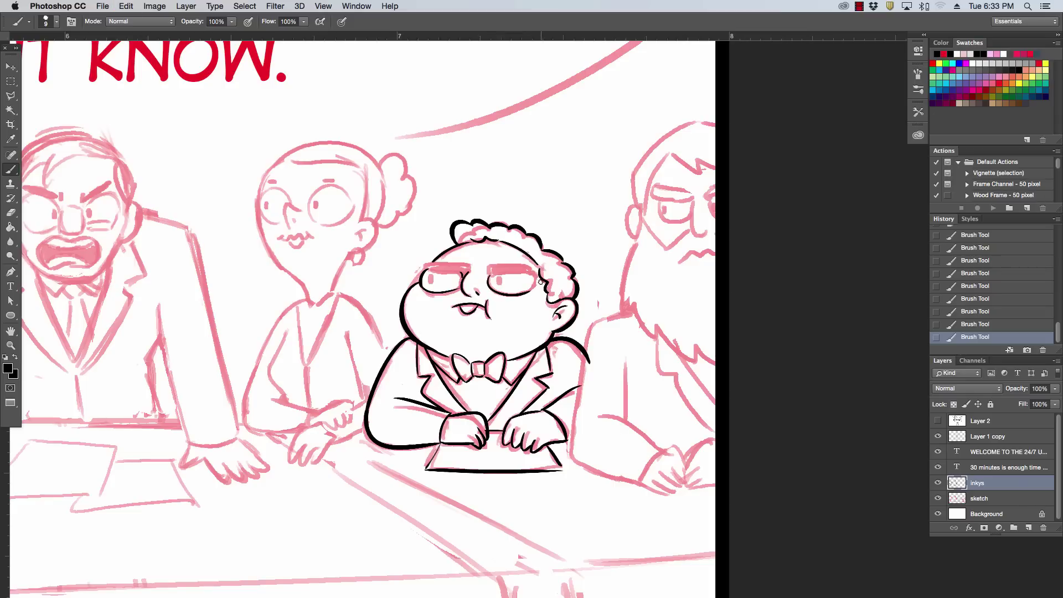
pyautogui.moveTo(532, 269); pyautogui.dragTo(524, 293)
pyautogui.moveTo(486, 263)
pyautogui.mouseDown()
pyautogui.moveTo(486, 277)
pyautogui.moveTo(532, 268)
pyautogui.mouseUp()
pyautogui.hotkey('ctrl', 'z')
pyautogui.hotkey('ctrl', 'z')
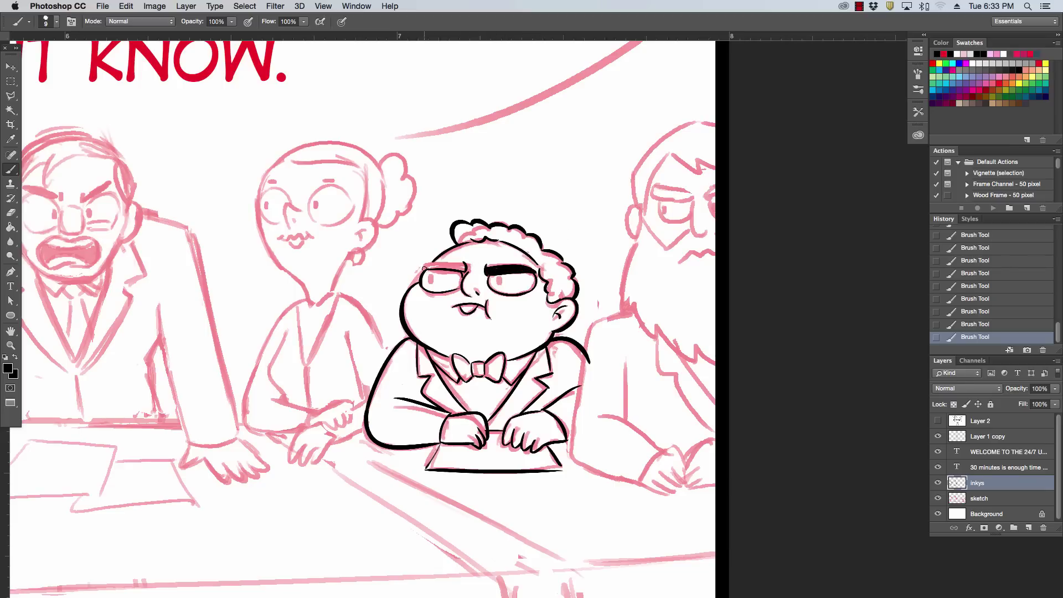
pyautogui.moveTo(453, 266)
pyautogui.mouseDown()
pyautogui.moveTo(422, 266)
pyautogui.moveTo(470, 262)
pyautogui.moveTo(449, 265)
pyautogui.moveTo(499, 282)
pyautogui.mouseUp()
pyautogui.moveTo(431, 277); pyautogui.dragTo(431, 282)
# - Add shirt buttons, the ear top, a smile, a fist detail and a cheek mole
pyautogui.click(478, 386)
pyautogui.moveTo(553, 303); pyautogui.dragTo(551, 310)
pyautogui.click(453, 332)
pyautogui.moveTo(453, 332); pyautogui.dragTo(485, 335)
pyautogui.moveTo(480, 419); pyautogui.dragTo(486, 430)
pyautogui.click(514, 331)
# - Hide the sketch layer and brush a wavy cloud line beneath panel 2's caption
pyautogui.press('super+minus')
pyautogui.press('super+minus')
pyautogui.press('super+minus')
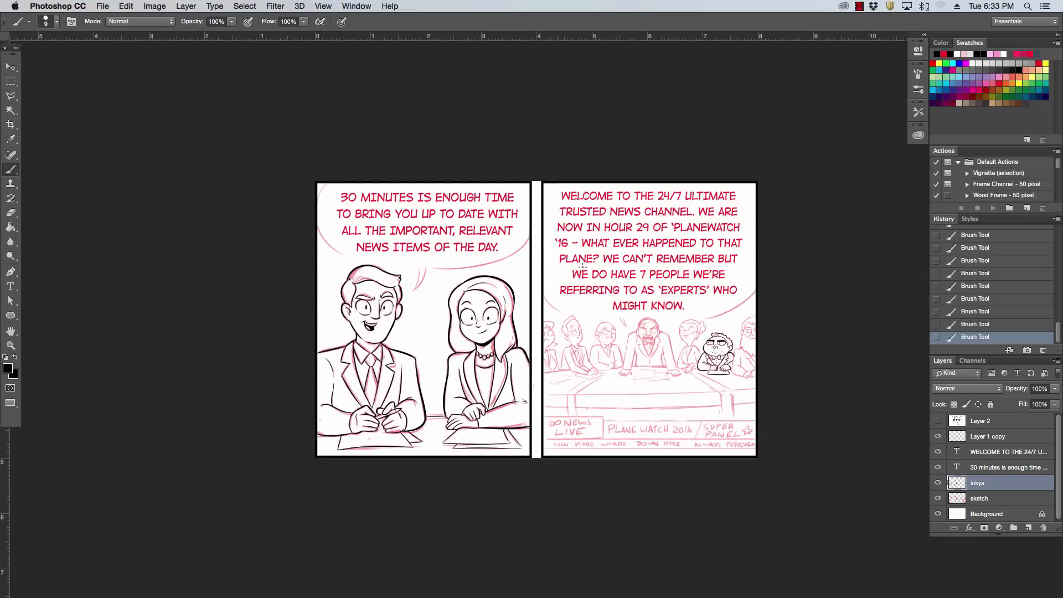
pyautogui.click(937, 498)
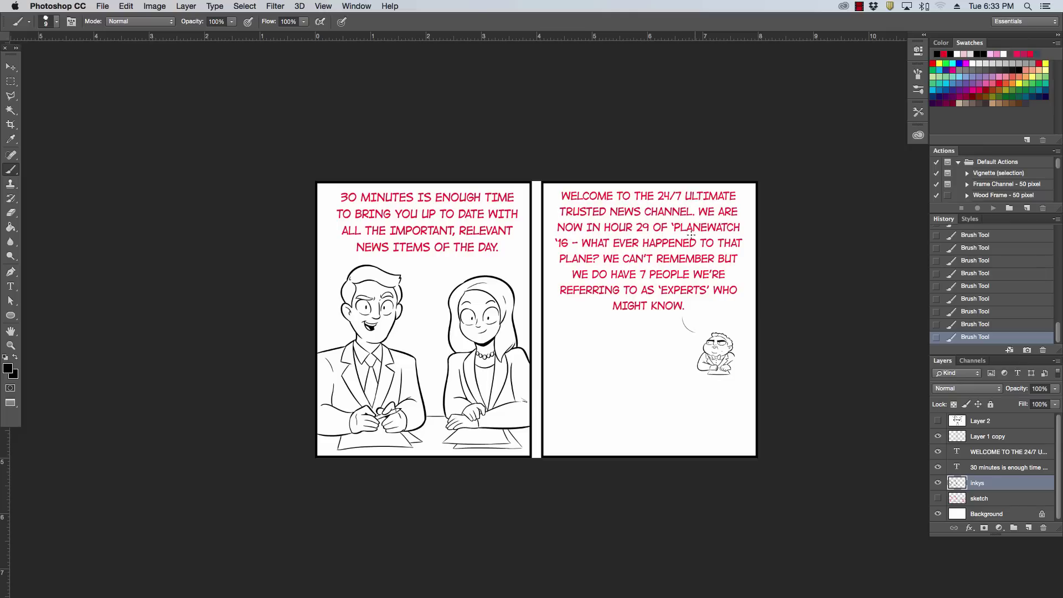
pyautogui.moveTo(561, 316)
pyautogui.mouseDown()
pyautogui.moveTo(631, 327)
pyautogui.moveTo(733, 301)
pyautogui.moveTo(701, 326)
pyautogui.mouseUp()
pyautogui.press('super+plus')
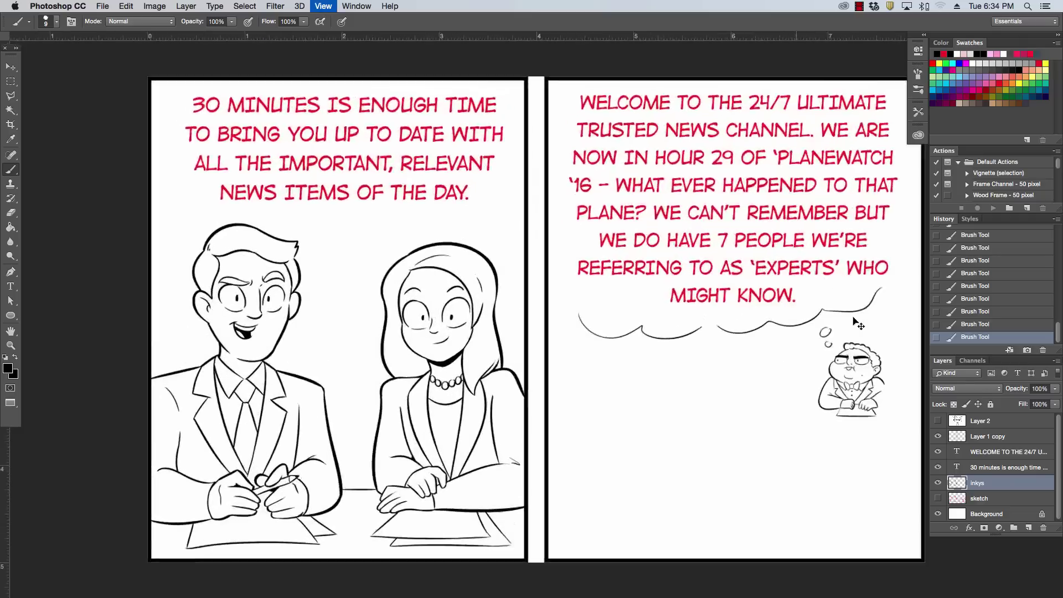
pyautogui.press('super+minus')
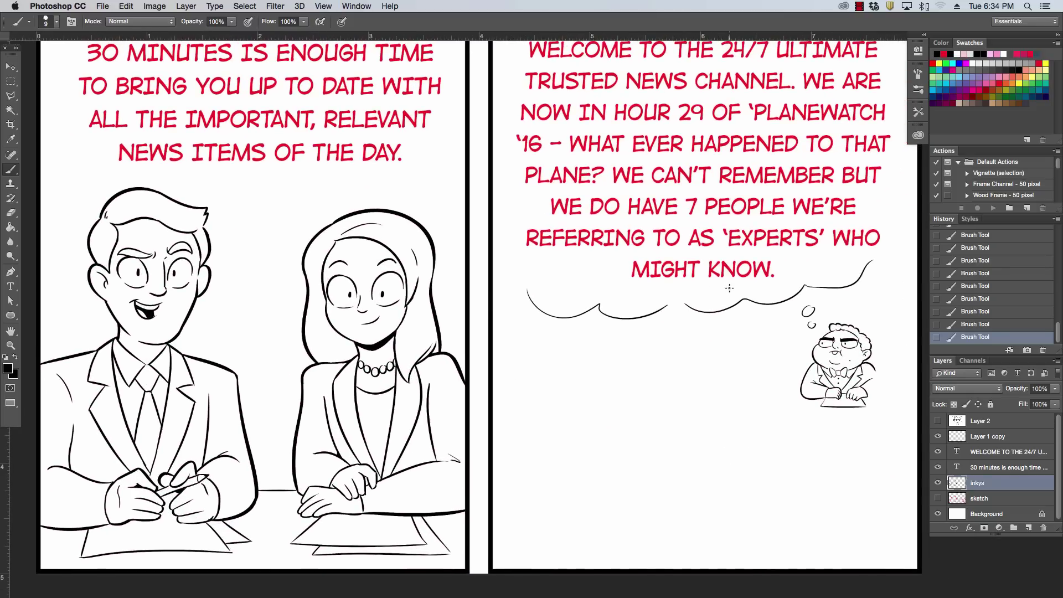
pyautogui.press('super+minus')
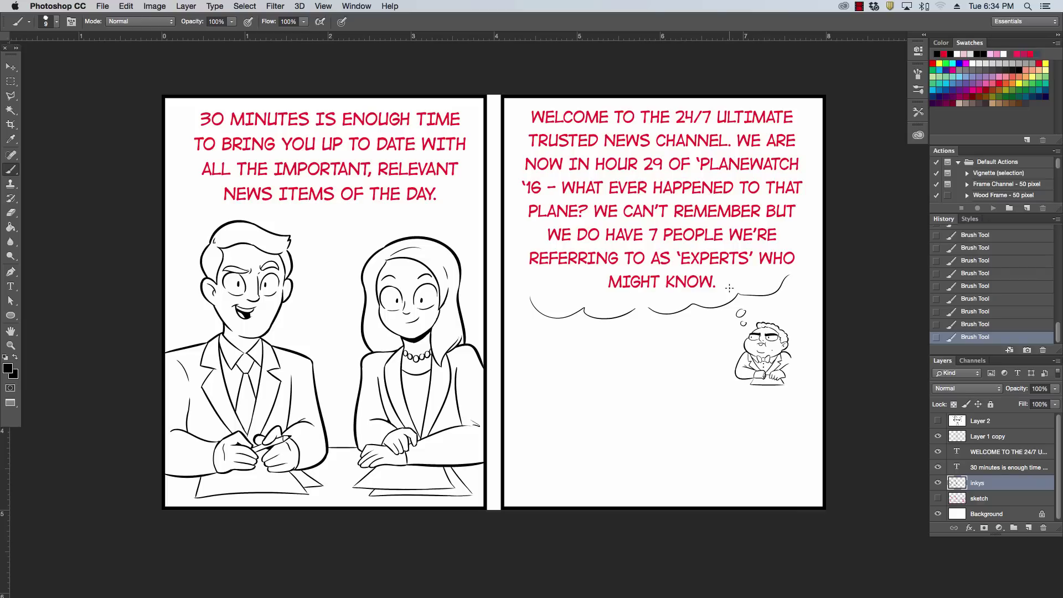